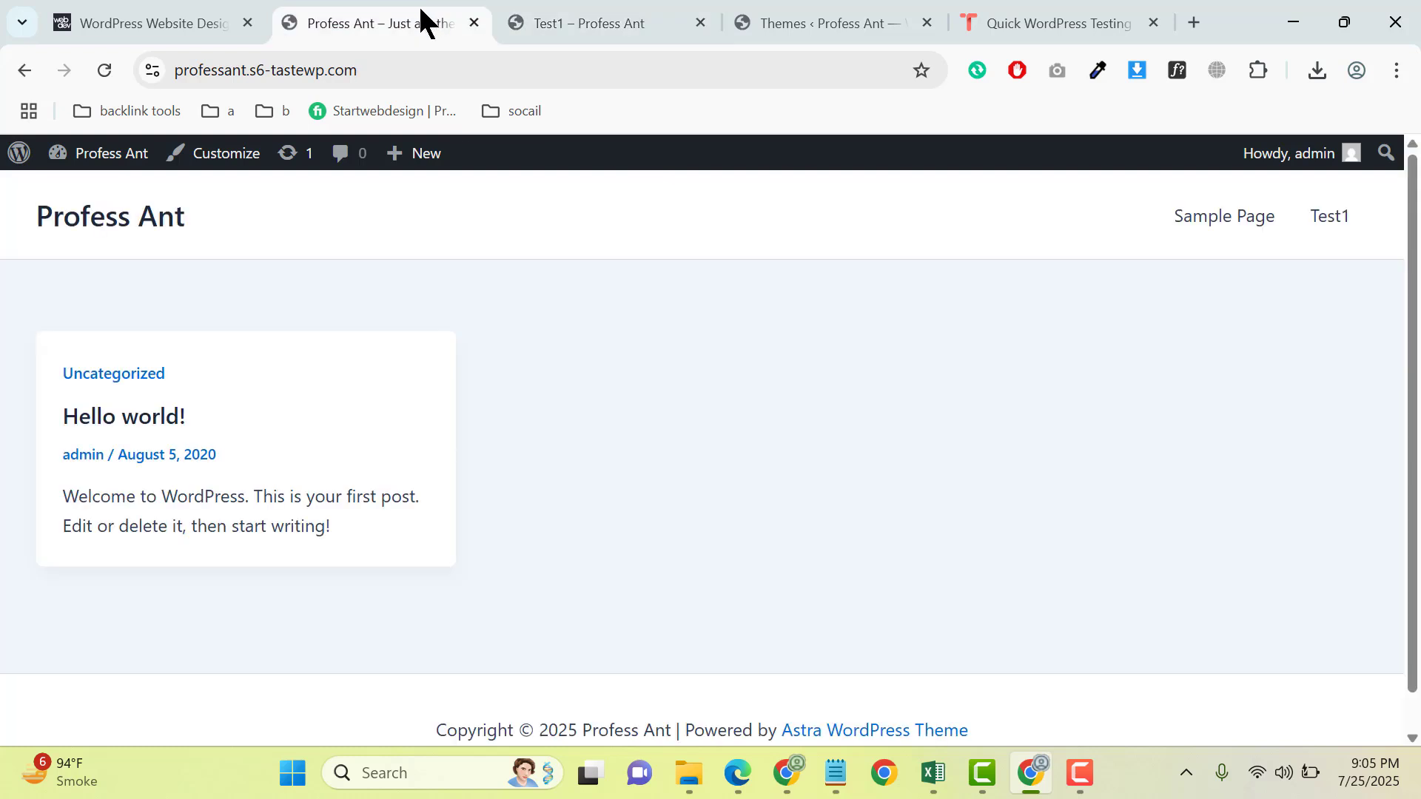
- Create a new WordPress page in a separate tab and title it "Home"
mouse_move(415, 153)
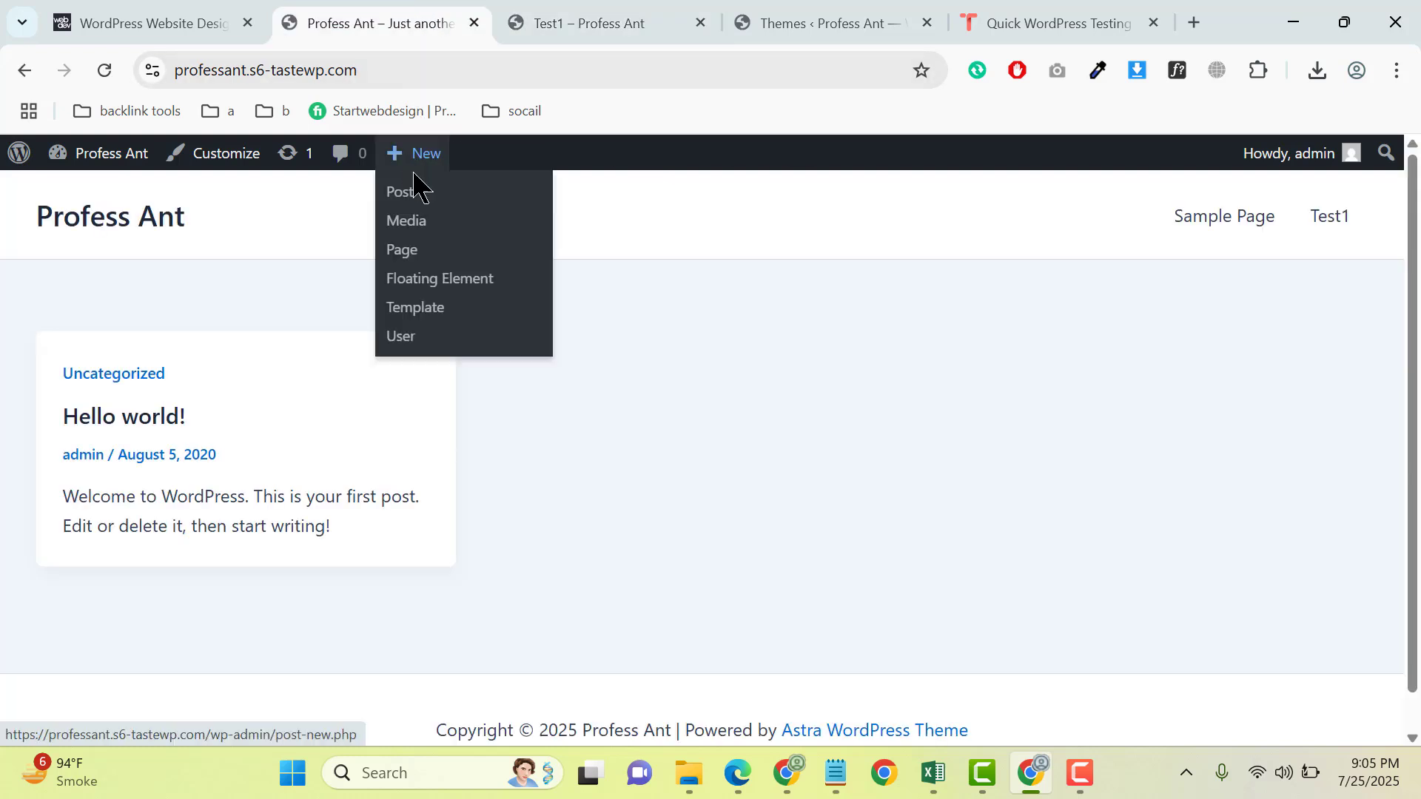
middle_click(409, 252)
left_click(539, 11)
left_click_drag(419, 9, 371, 20)
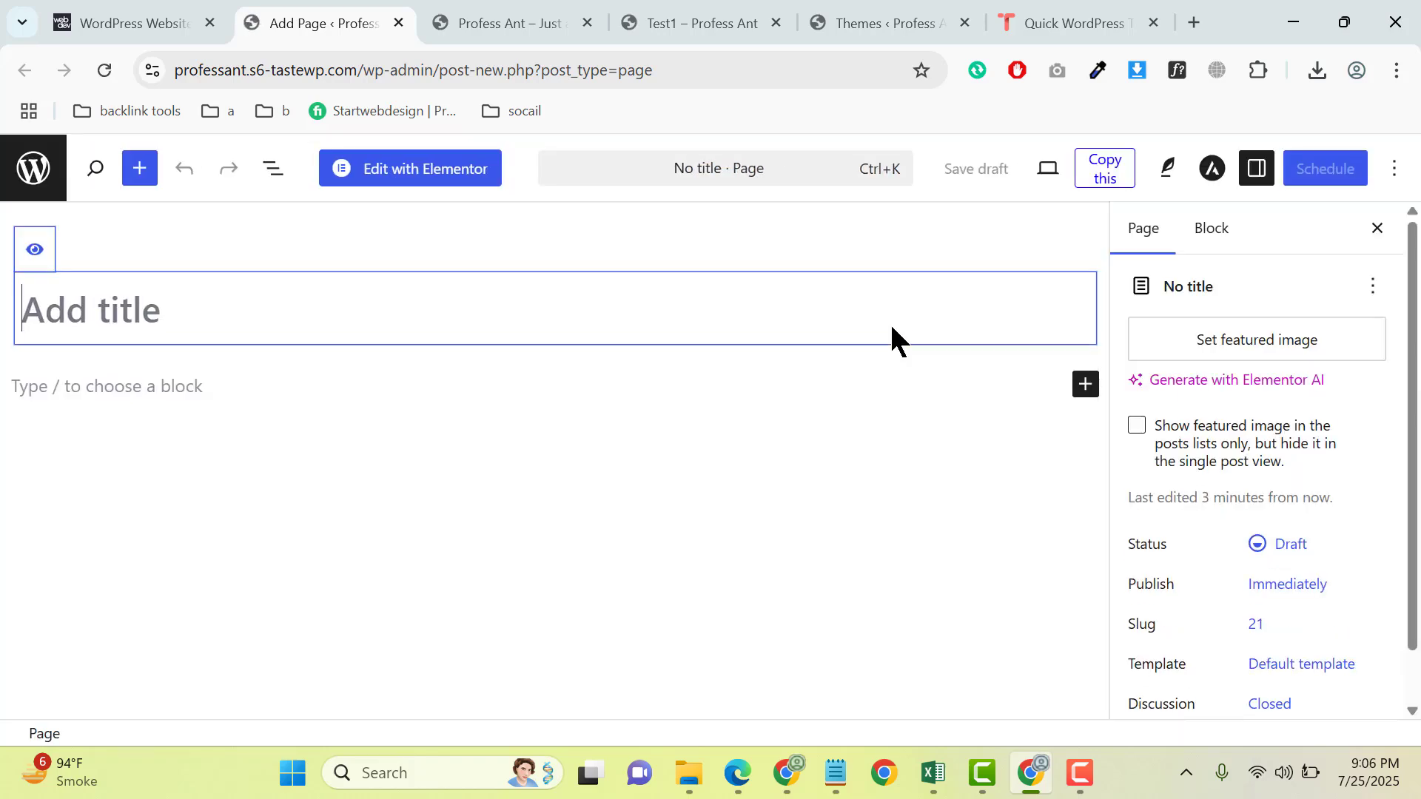
type("Home")
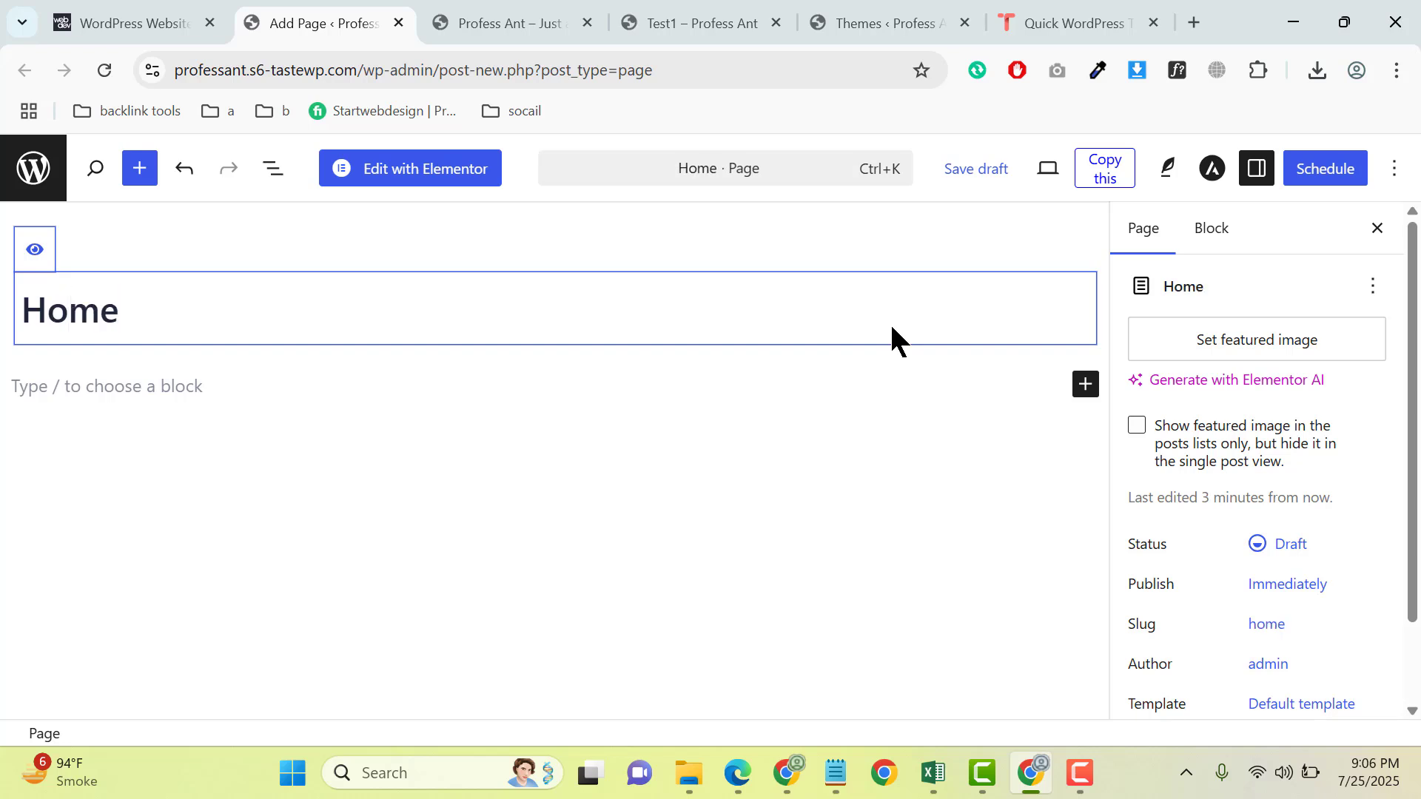
- Set the Home page's template to Elementor Full Width and publish the page
scroll(1281, 437, "down", 2)
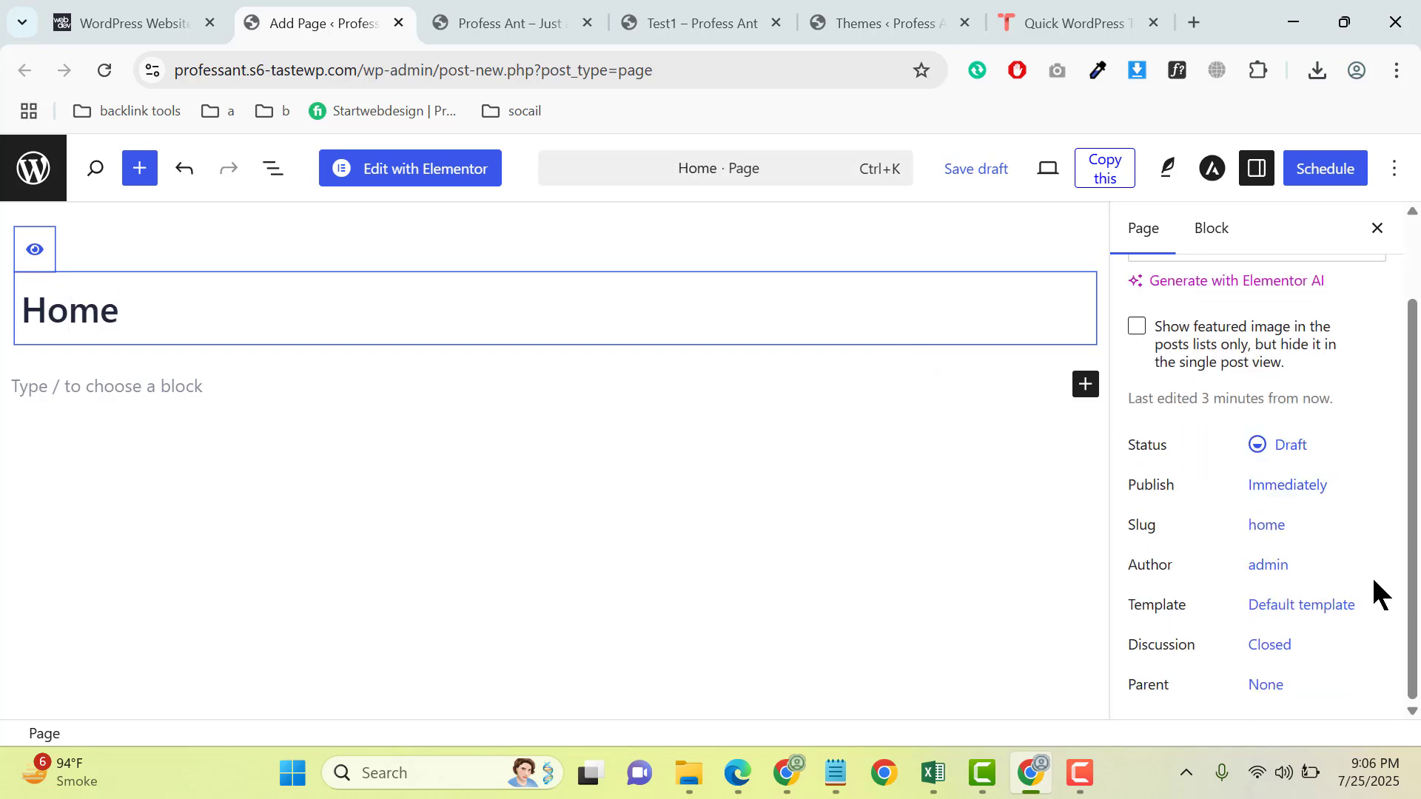
left_click(1306, 614)
left_click(917, 585)
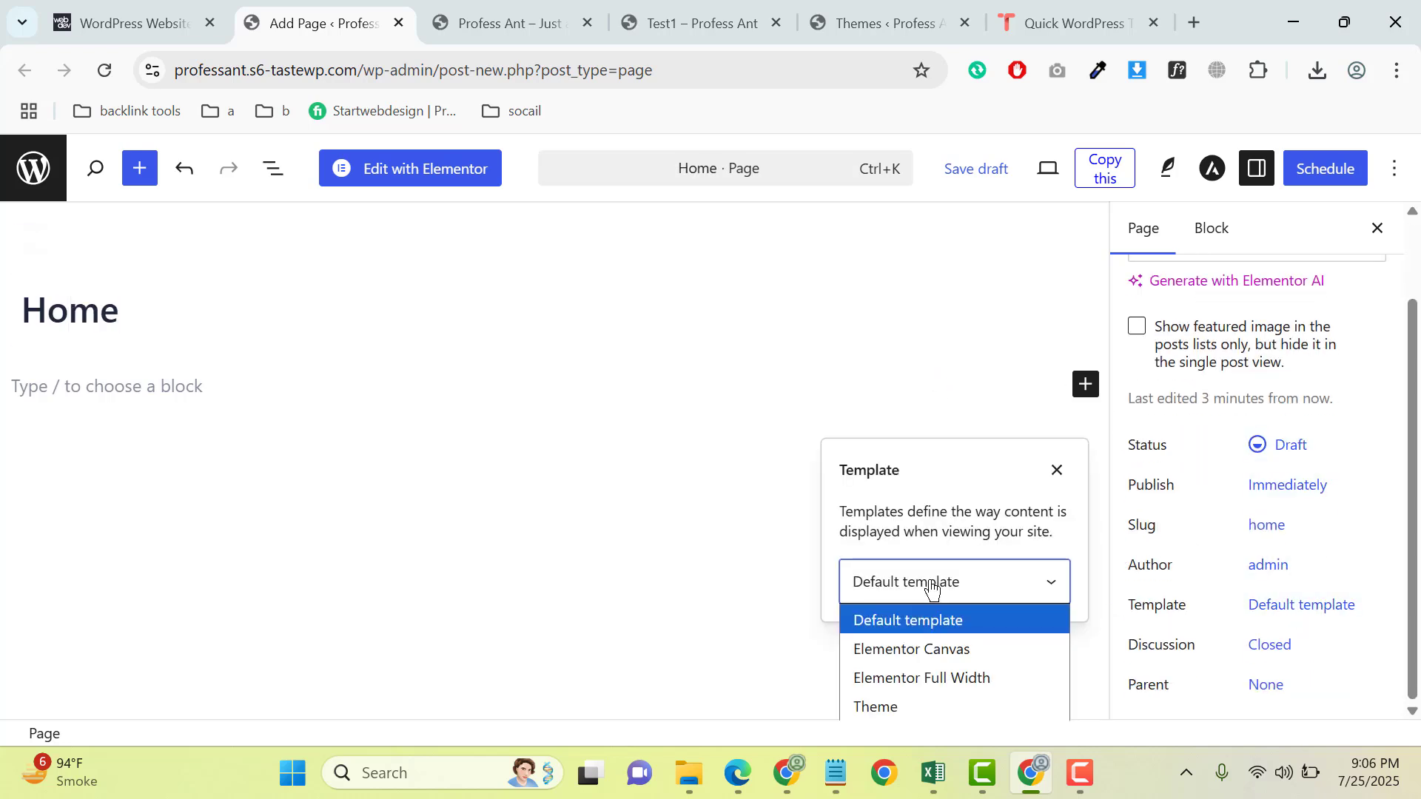
left_click(936, 673)
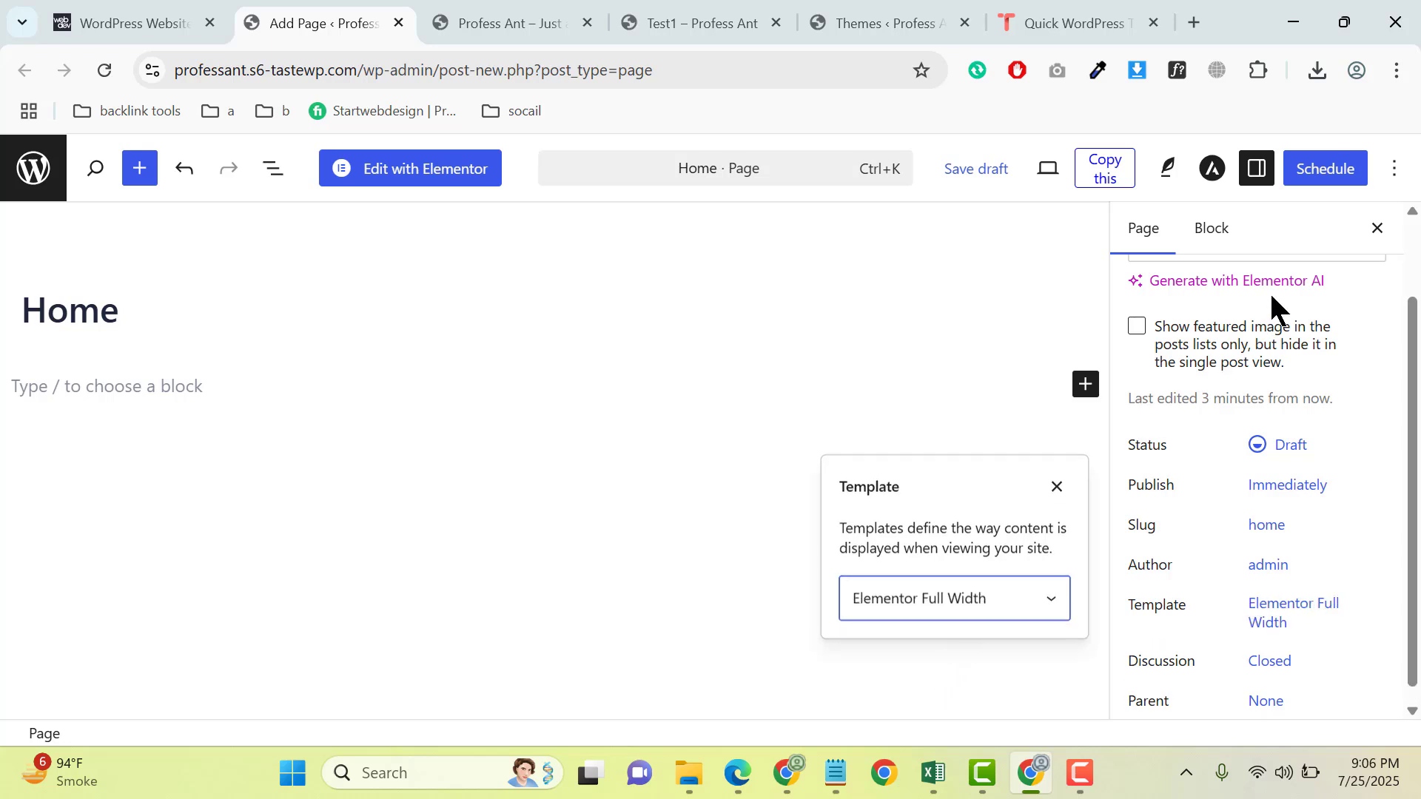
left_click(1323, 171)
left_click(1323, 177)
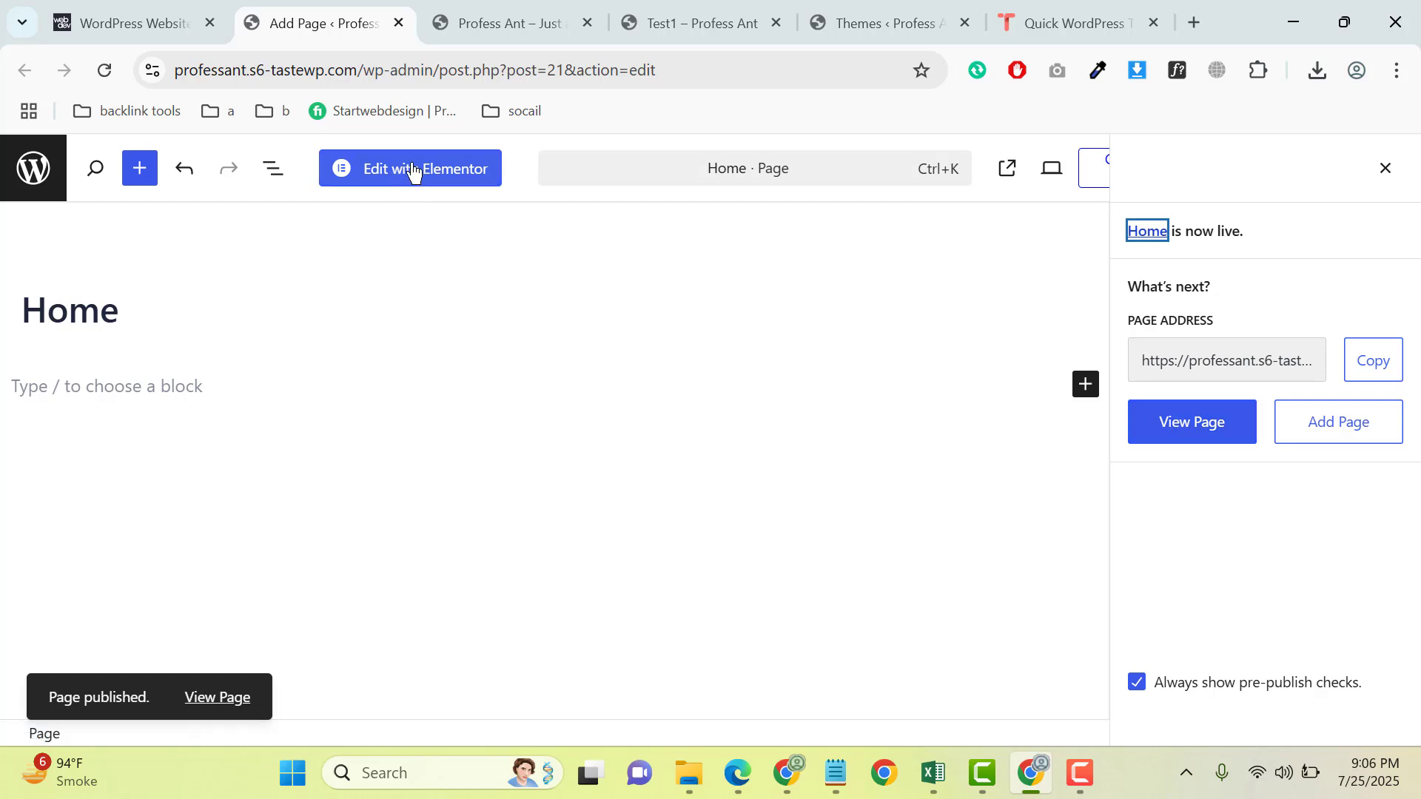
- View the published Home page in a separate tab, and open the page for editing with Elementor
left_click(205, 706)
left_click(469, 10)
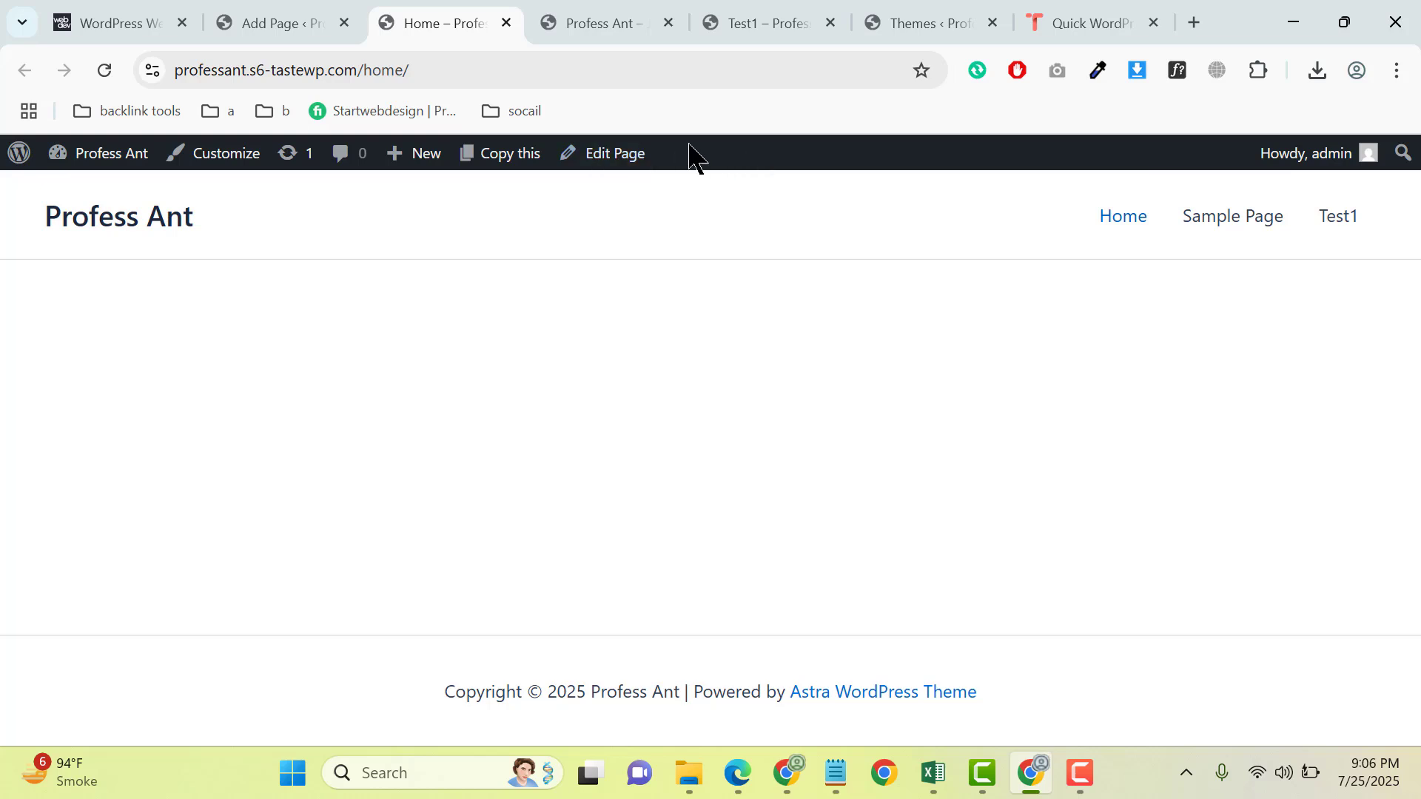
left_click(311, 23)
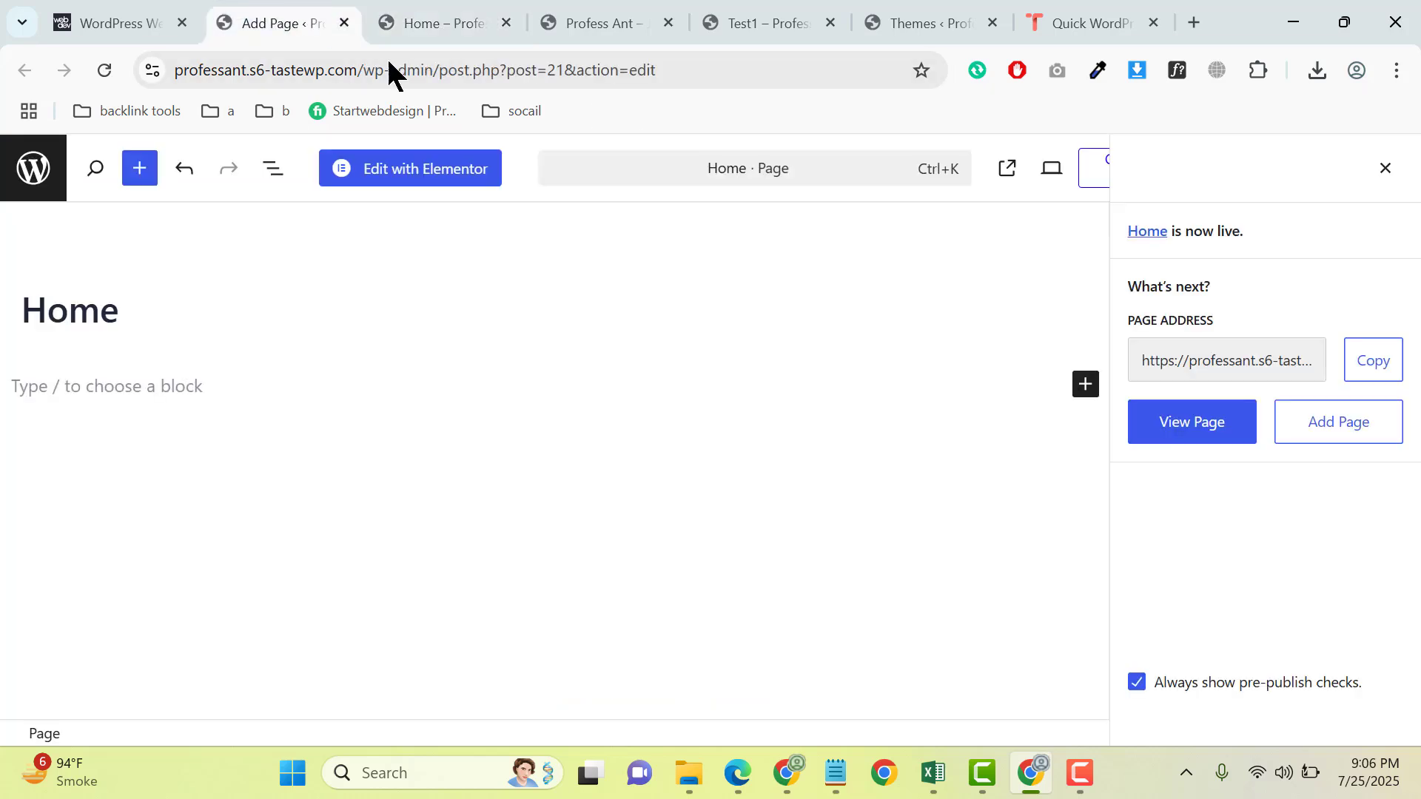
left_click(439, 170)
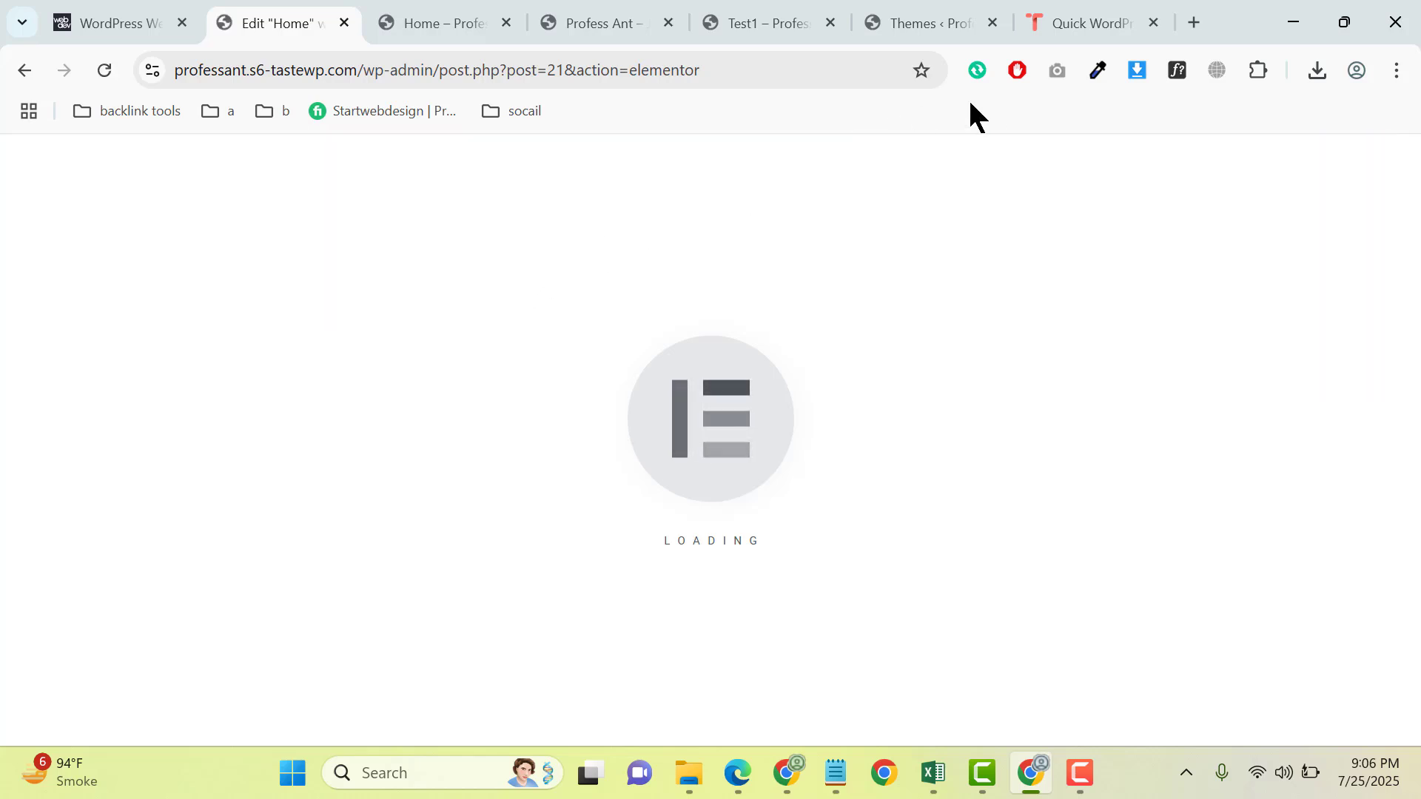
- Inspect the font details of the "Your Success Is Our Mission." heading on the webdevstudios.com page with WhatFont
left_click(1177, 71)
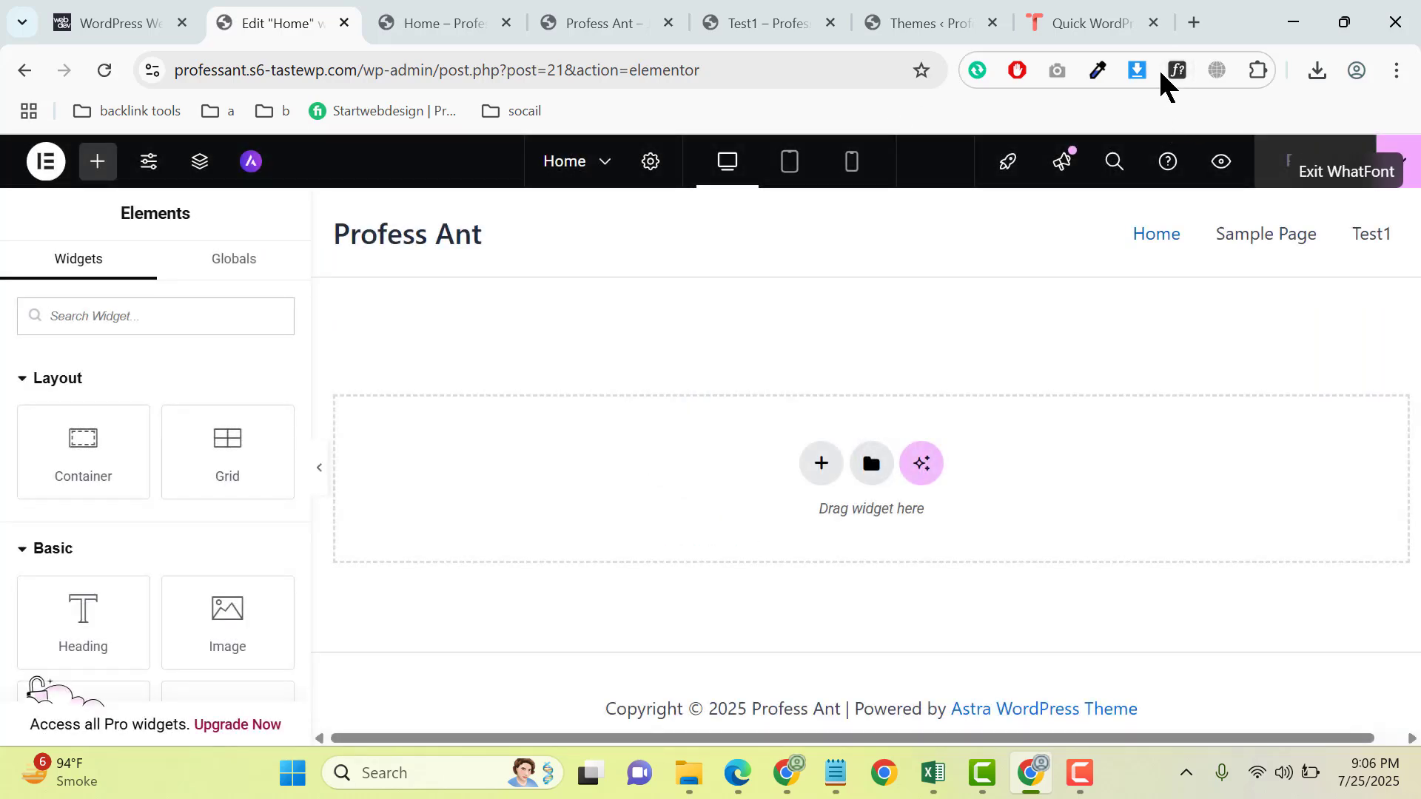
left_click(1177, 70)
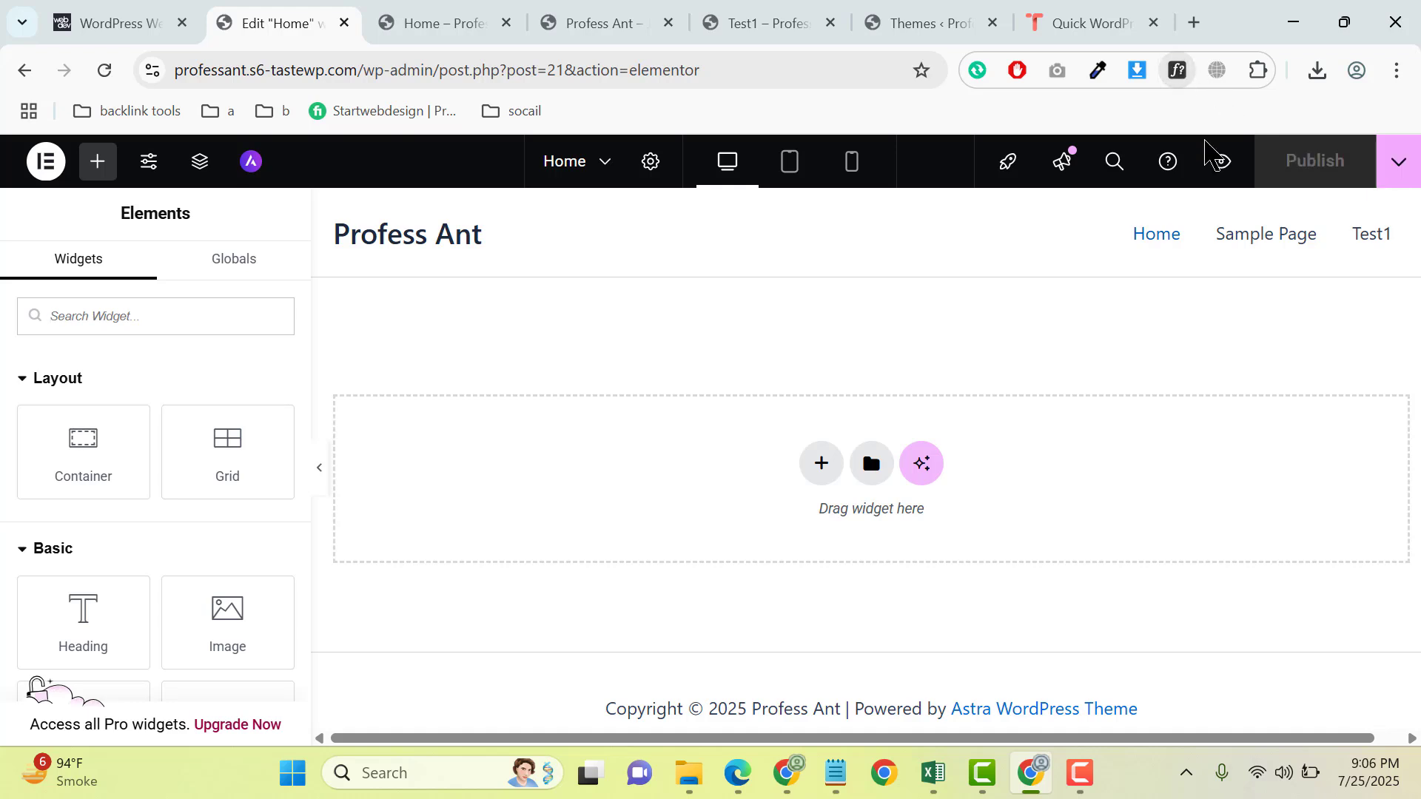
left_click(119, 22)
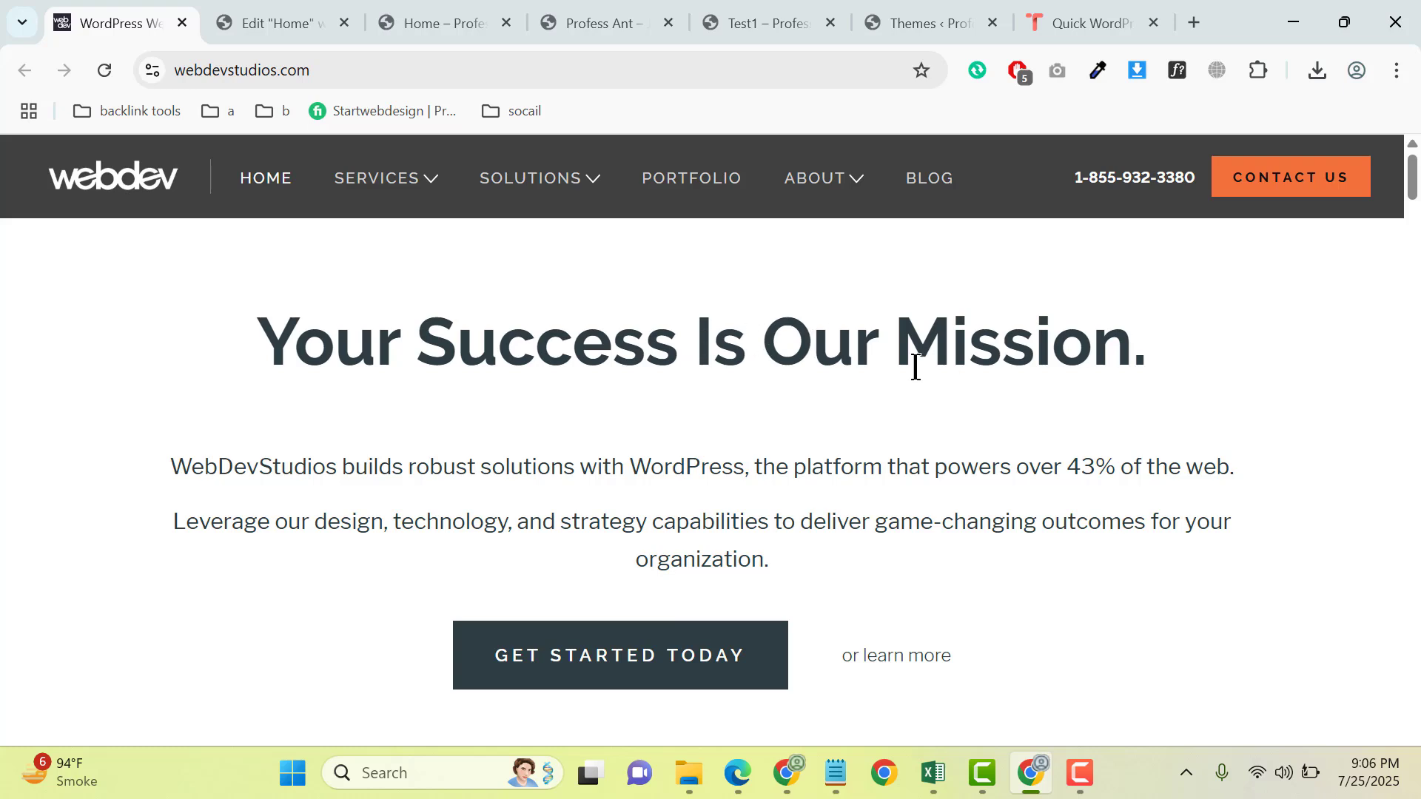
left_click(1177, 71)
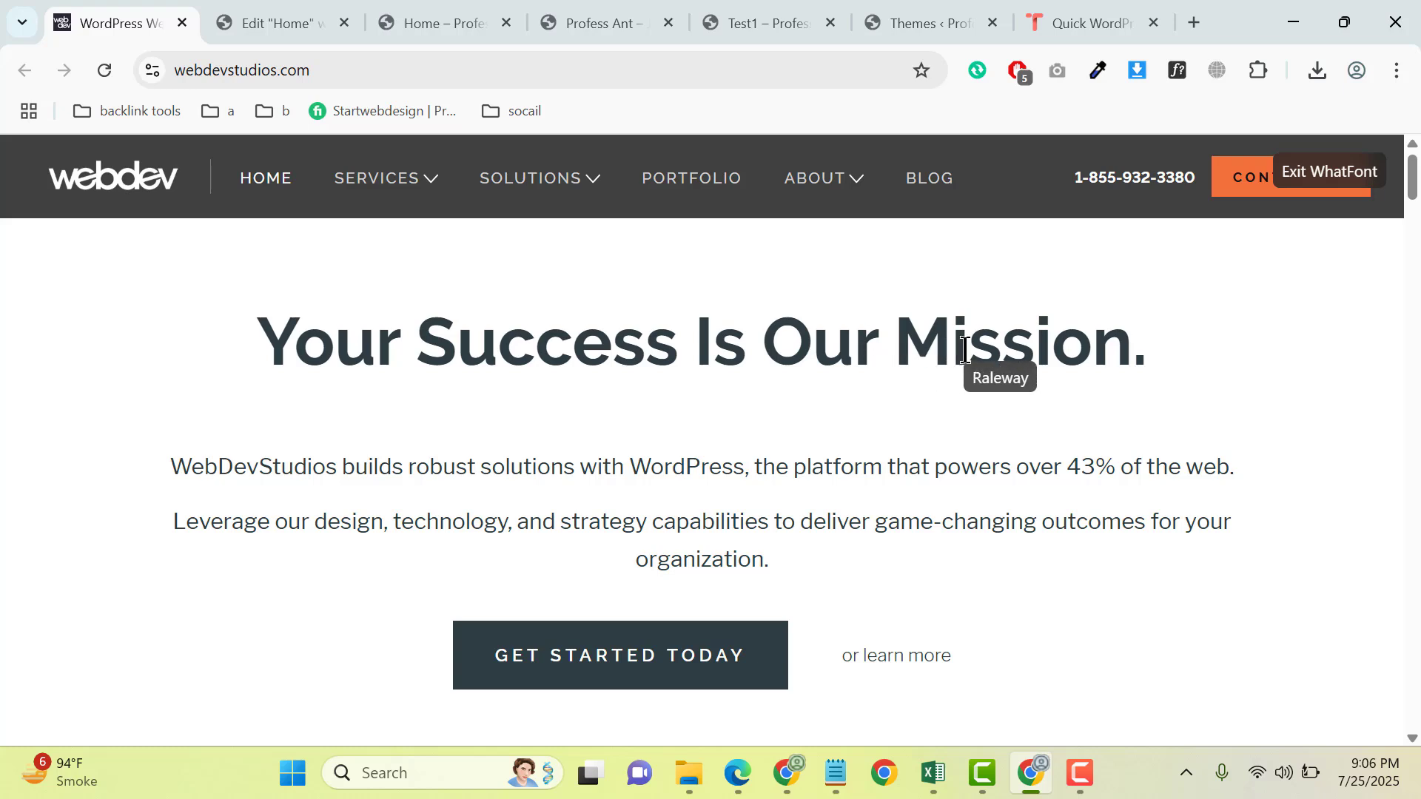
left_click(1110, 342)
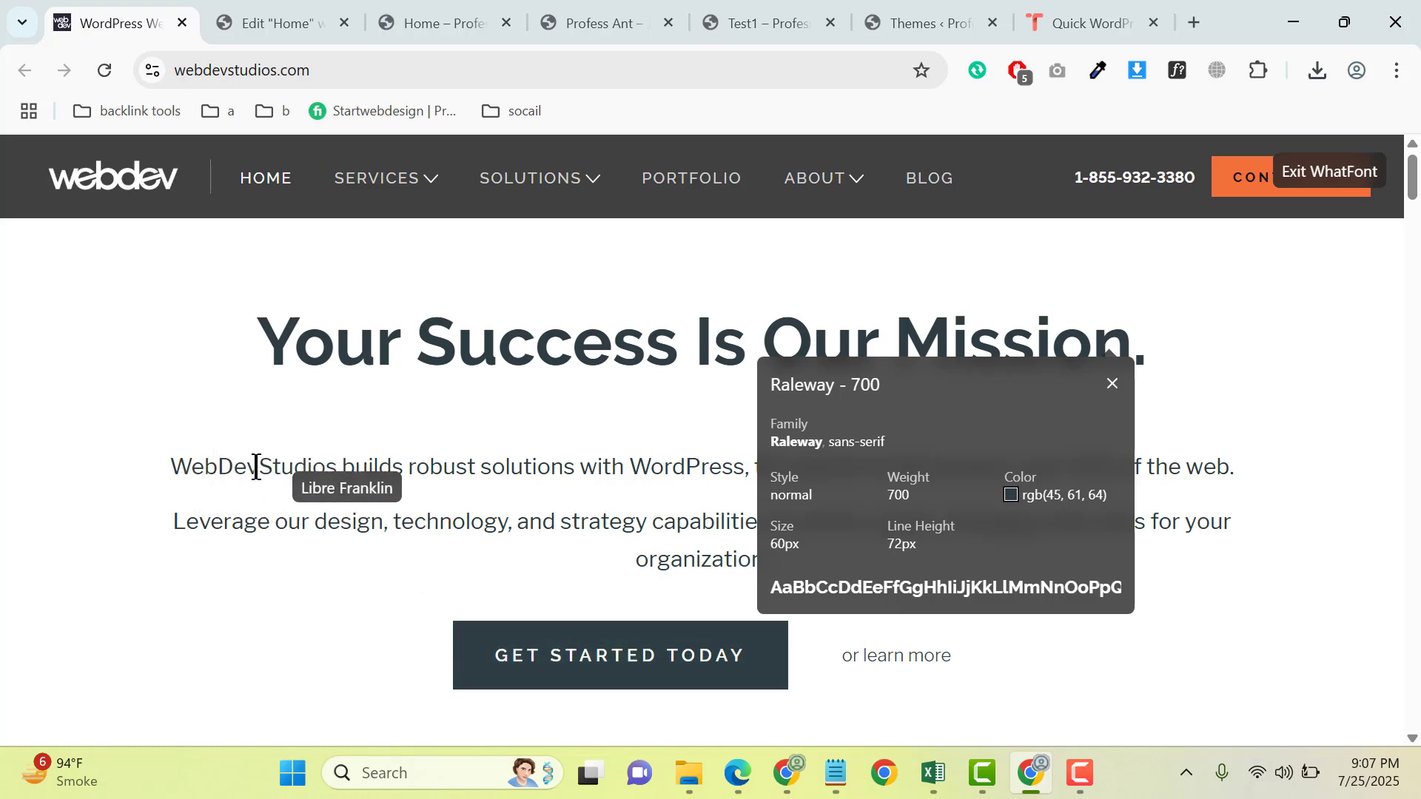
- Copy the inspected heading's color value, rgb(45, 61, 64), from the WhatFont details
mouse_move(1042, 503)
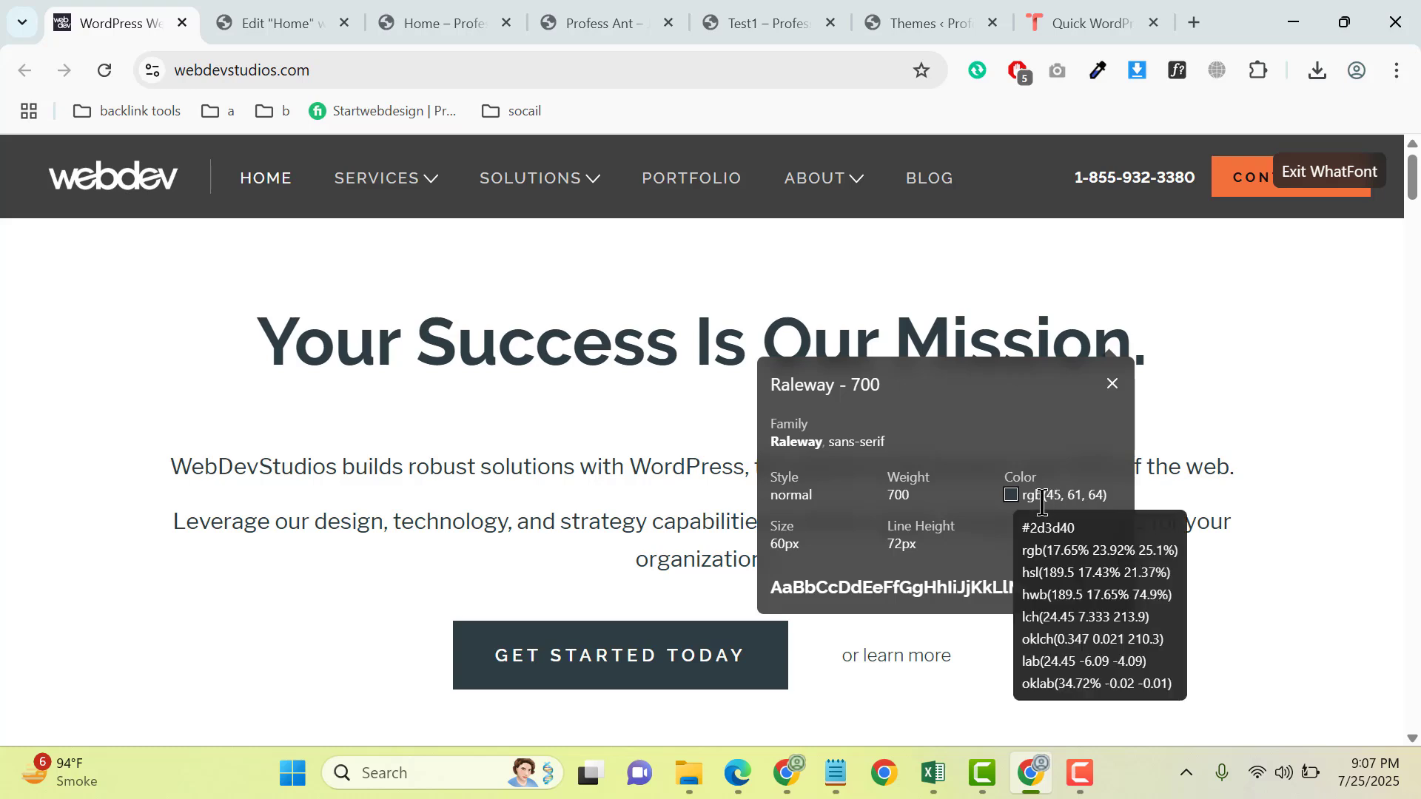
left_click_drag(1112, 502, 1037, 486)
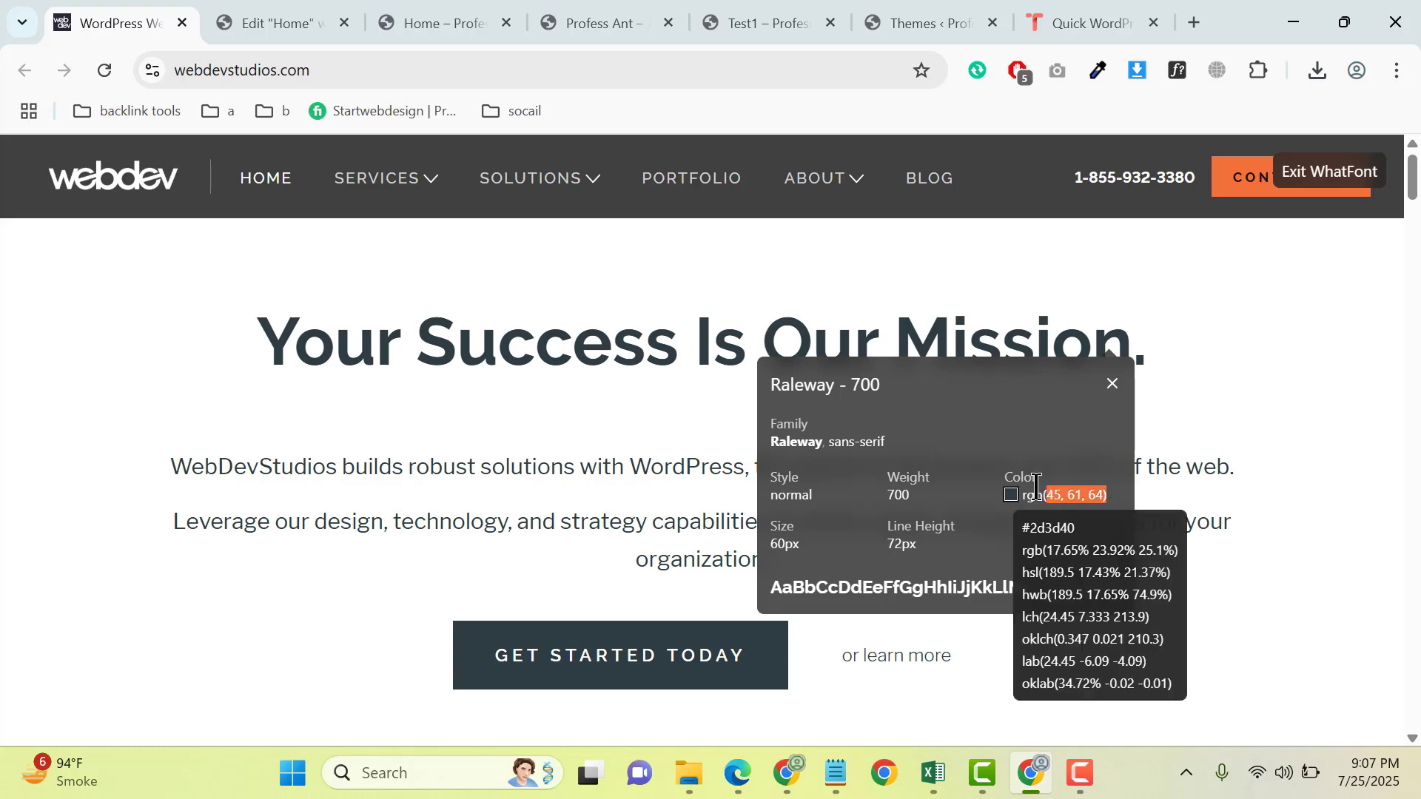
right_click(1047, 496)
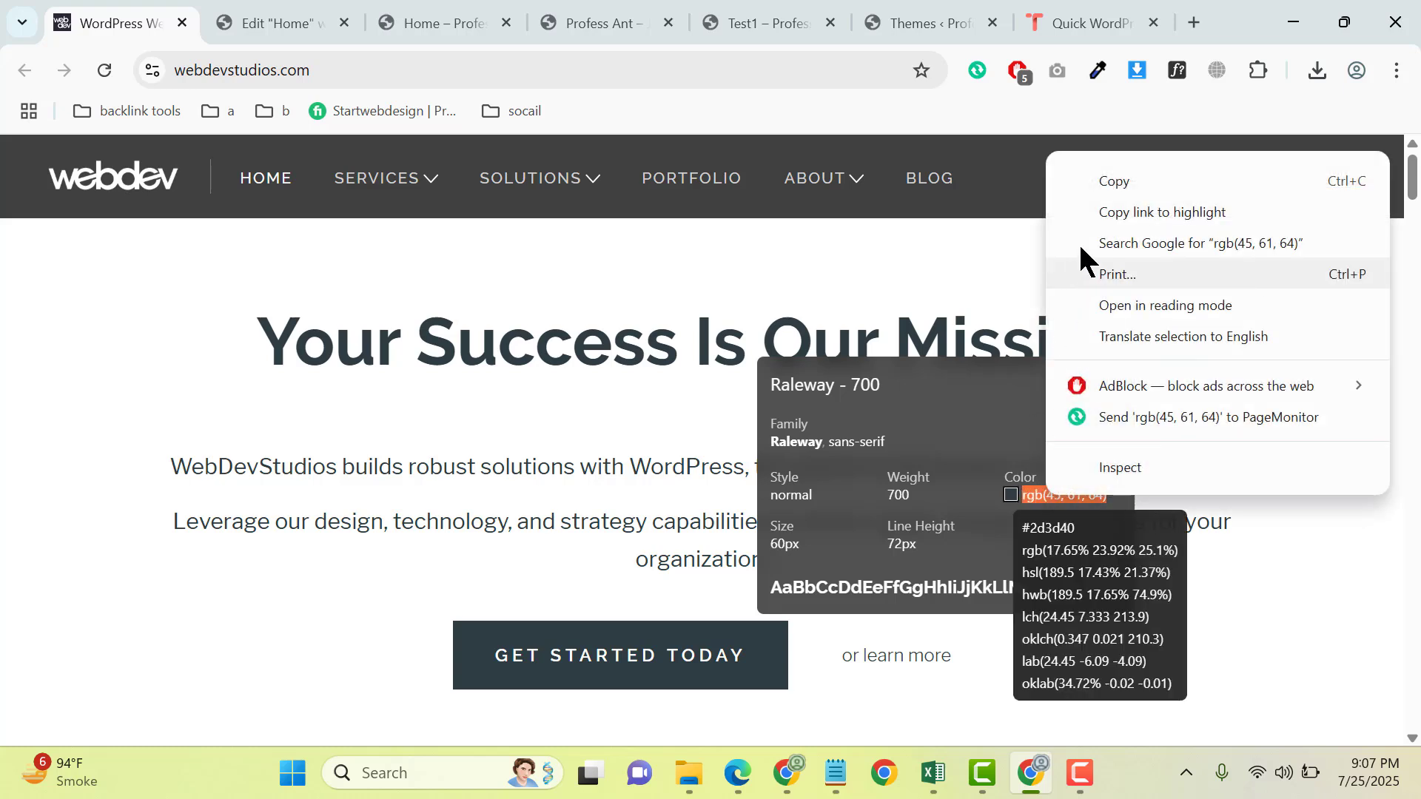
left_click(1115, 183)
- Add a single-column Flexbox container to the Home page in Elementor and place a Heading widget inside it
left_click(314, 6)
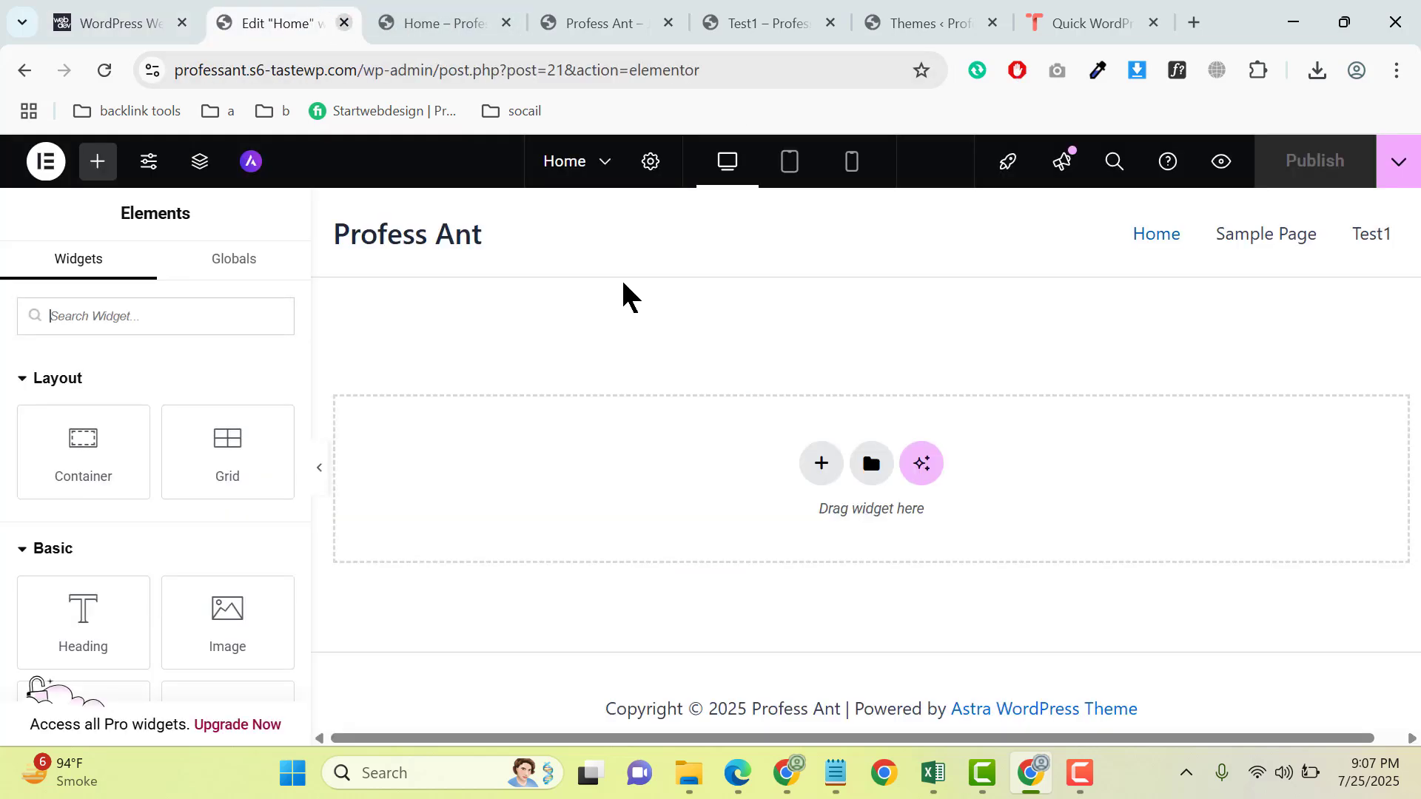
left_click(819, 463)
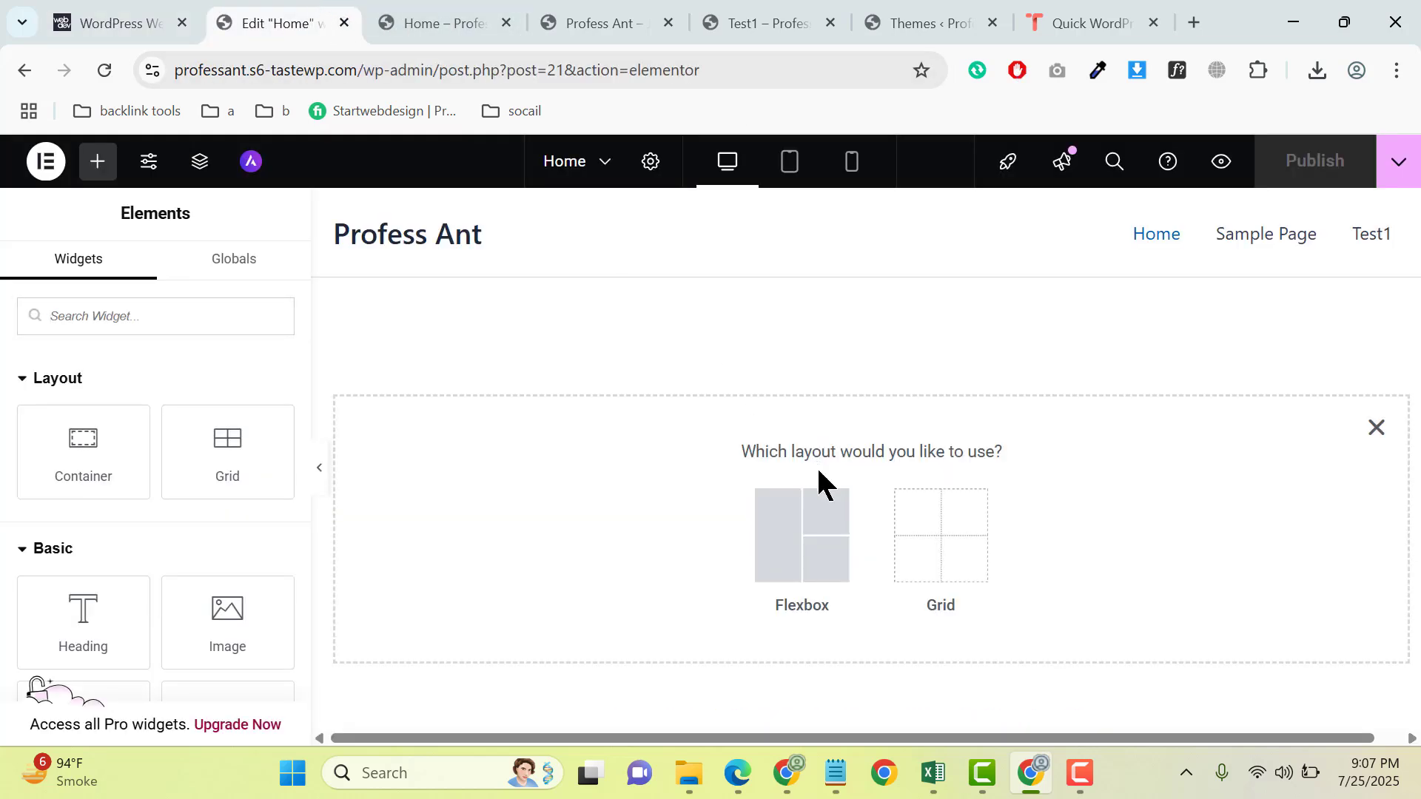
left_click(792, 530)
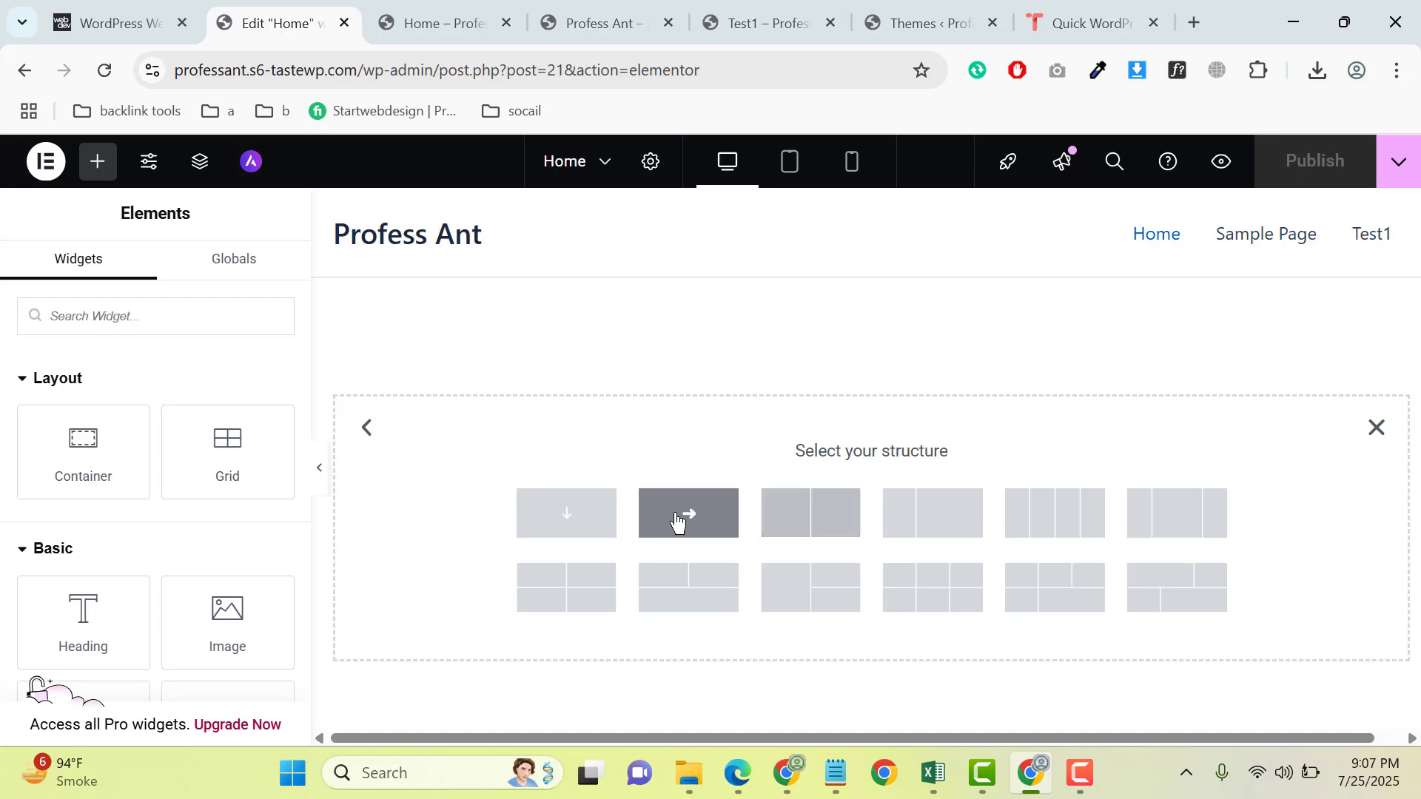
left_click(572, 518)
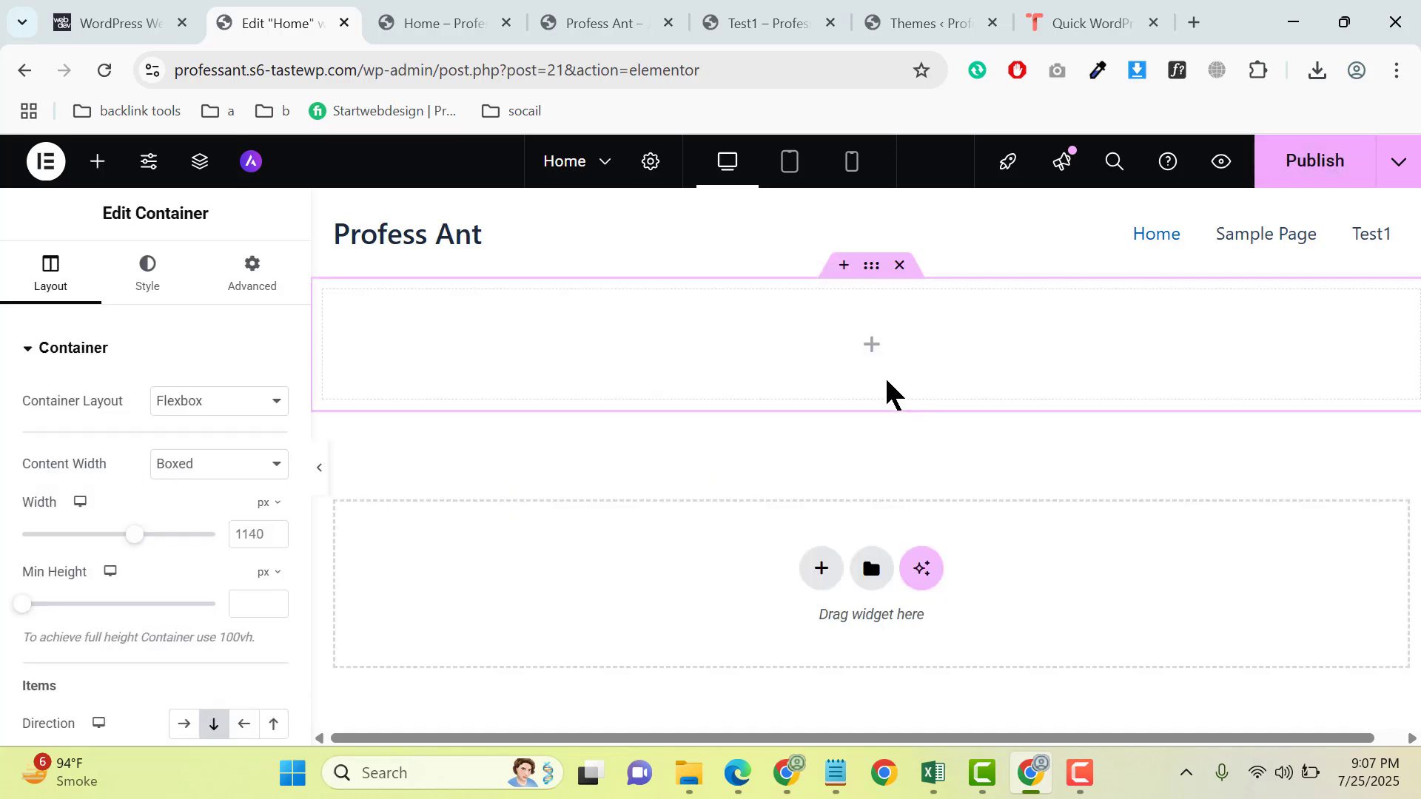
left_click(876, 351)
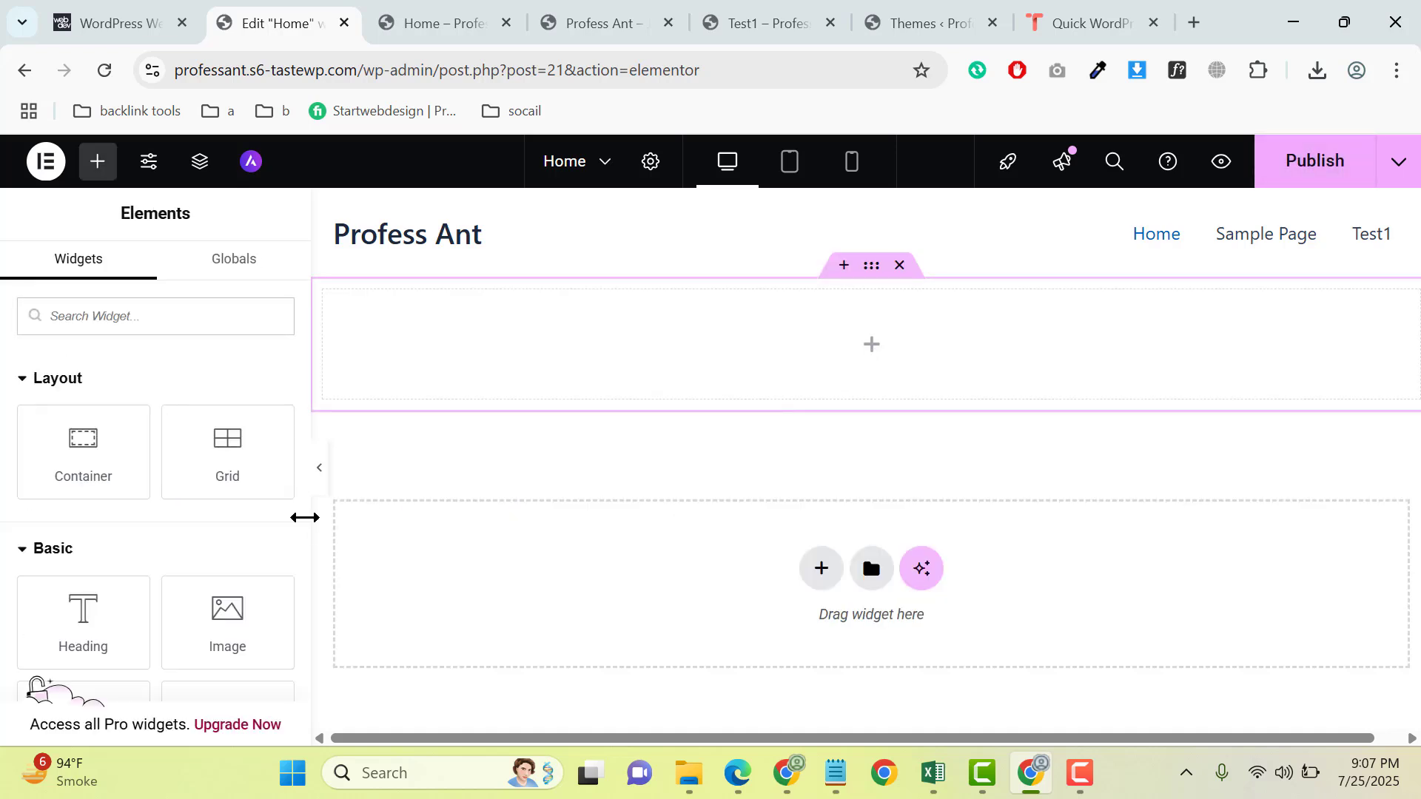
left_click_drag(72, 644, 833, 411)
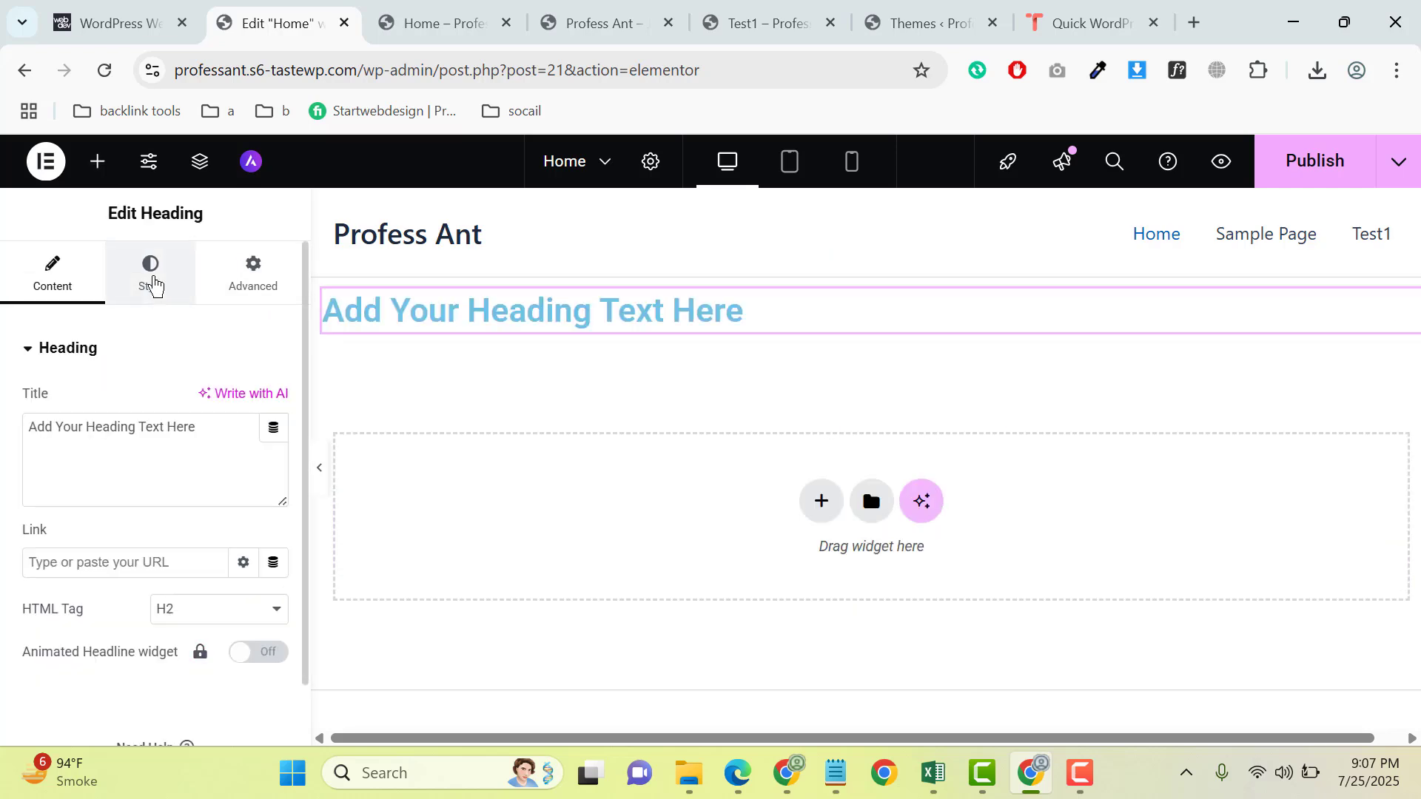
- Set the heading's text color to the copied value rgb(45, 61, 64)
left_click(162, 291)
scroll(268, 483, "down", 2)
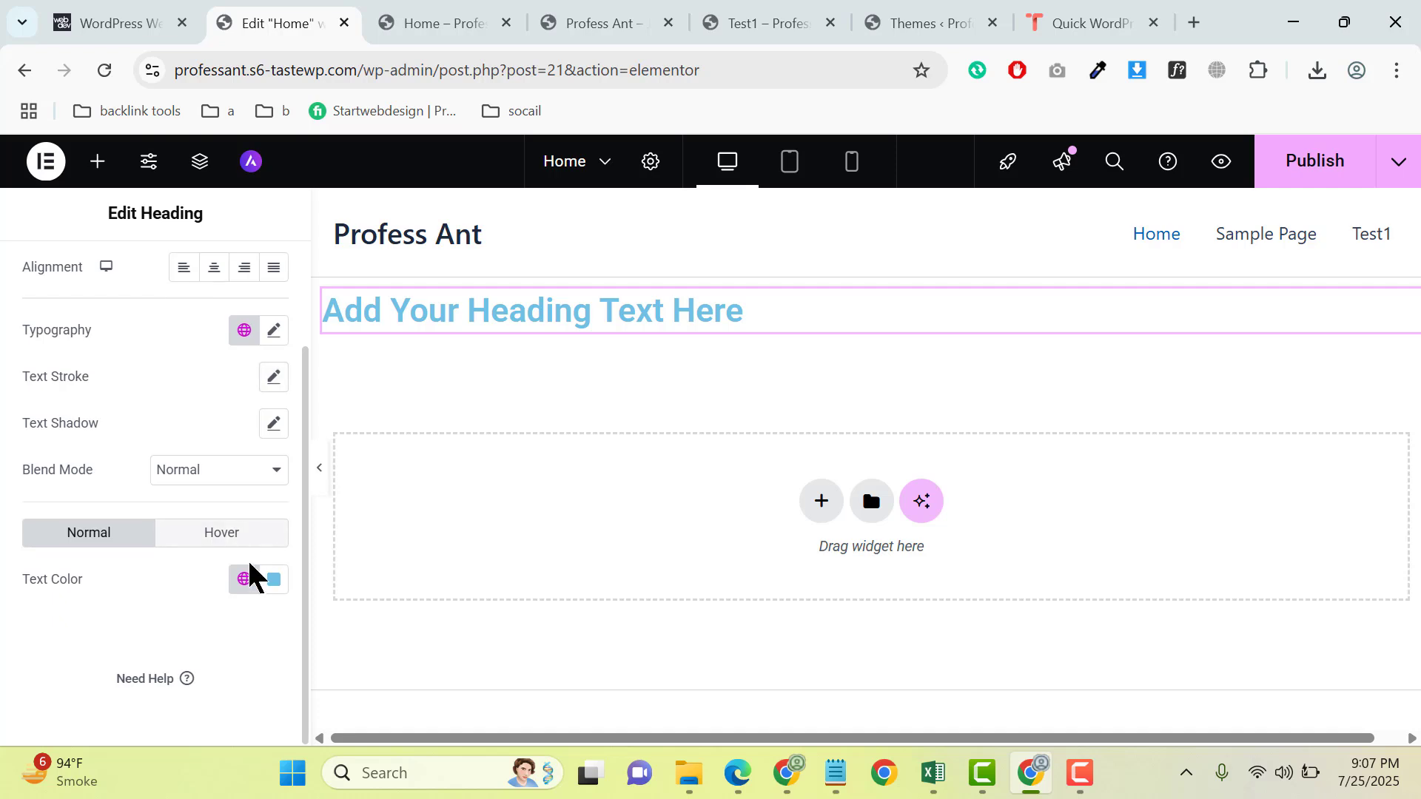
left_click(274, 579)
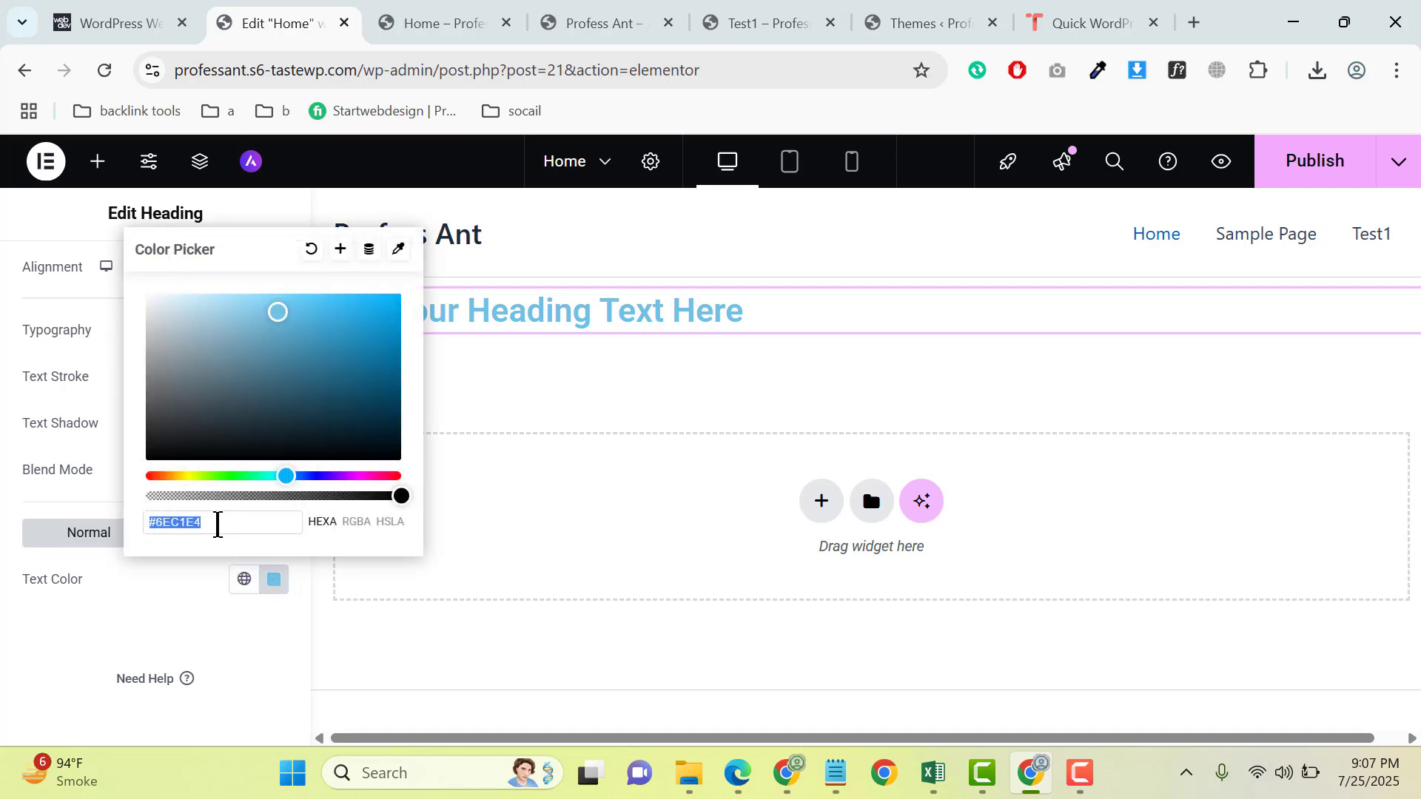
right_click(217, 525)
left_click(318, 270)
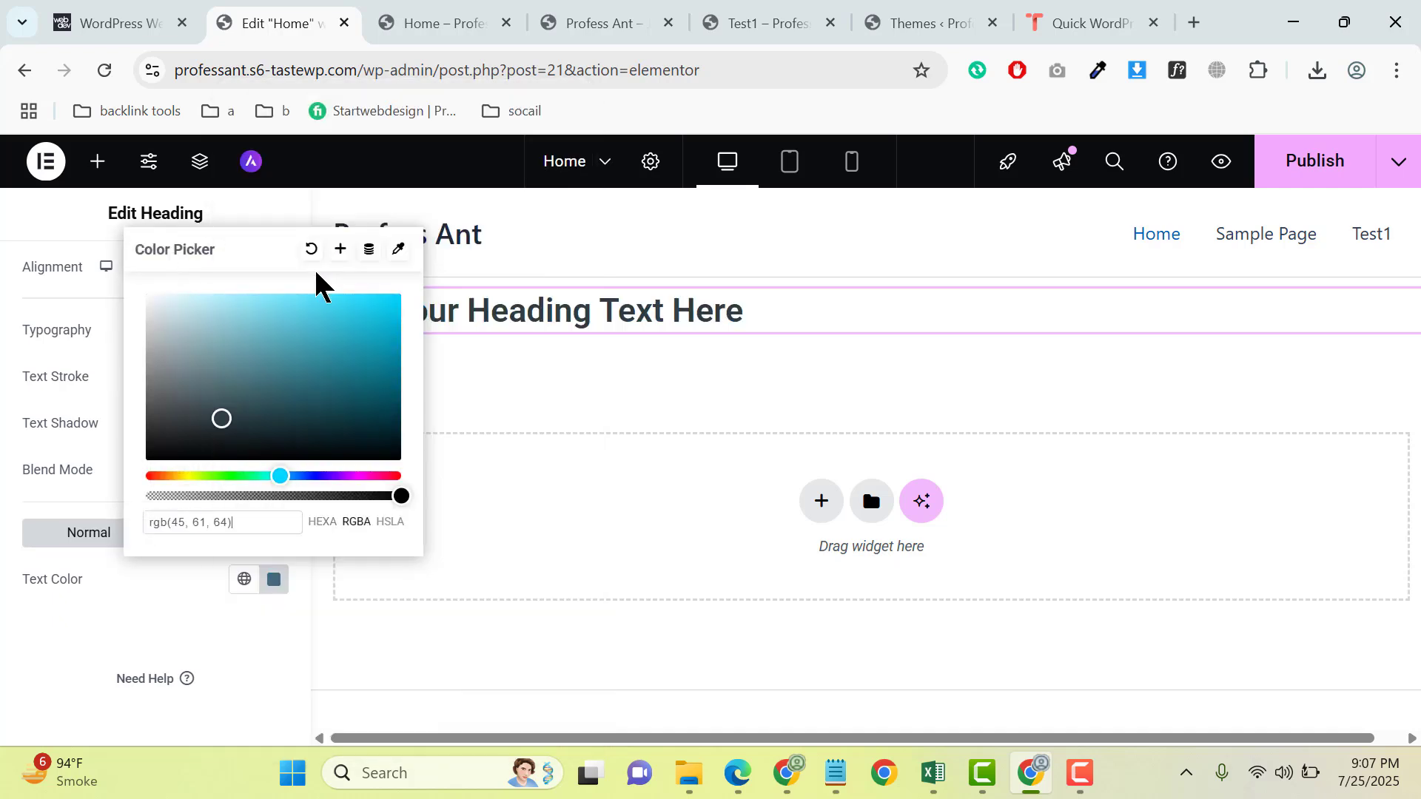
- Exit WhatFont on the webdevstudios.com page and copy the heading text "Your Success Is Our Mission."
left_click(96, 13)
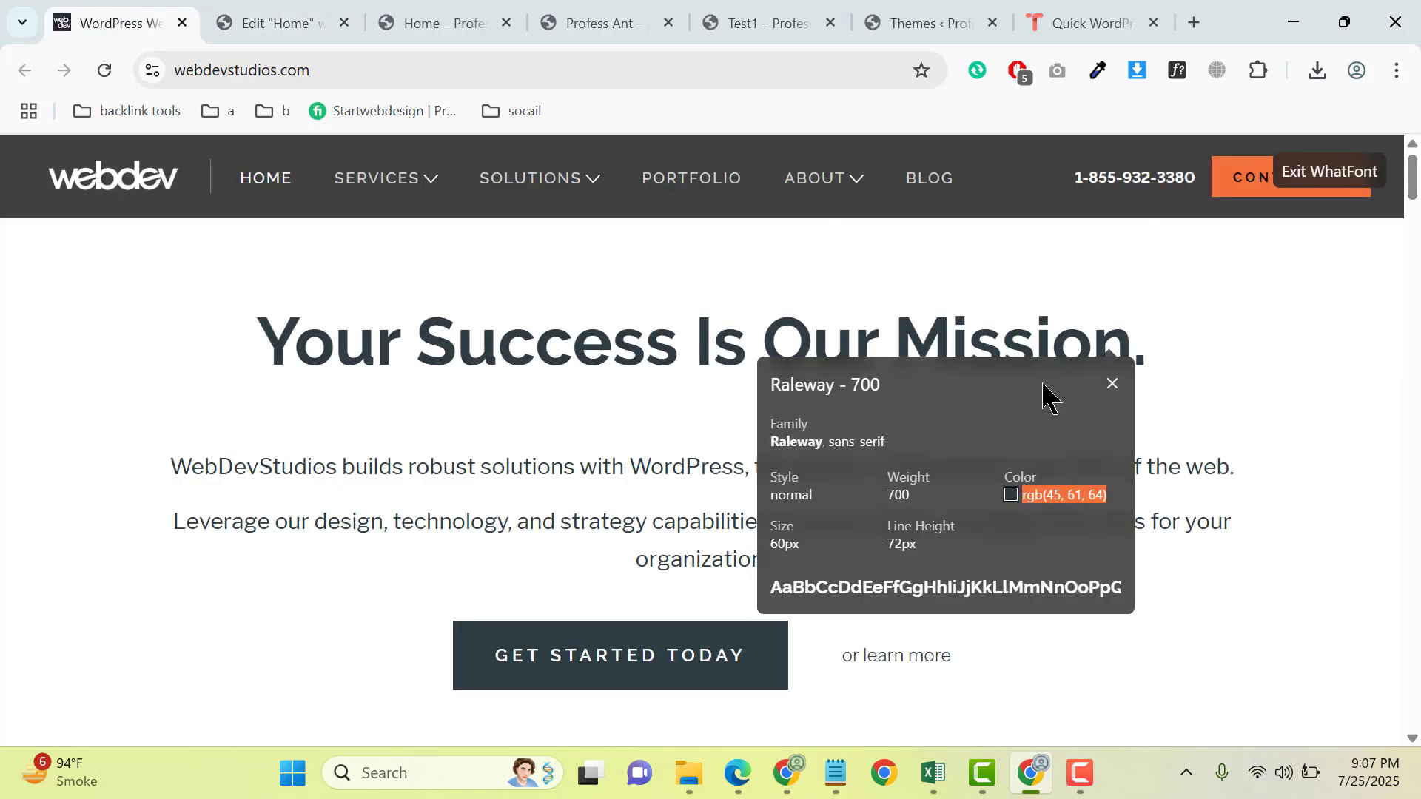
left_click(1113, 384)
left_click(1329, 173)
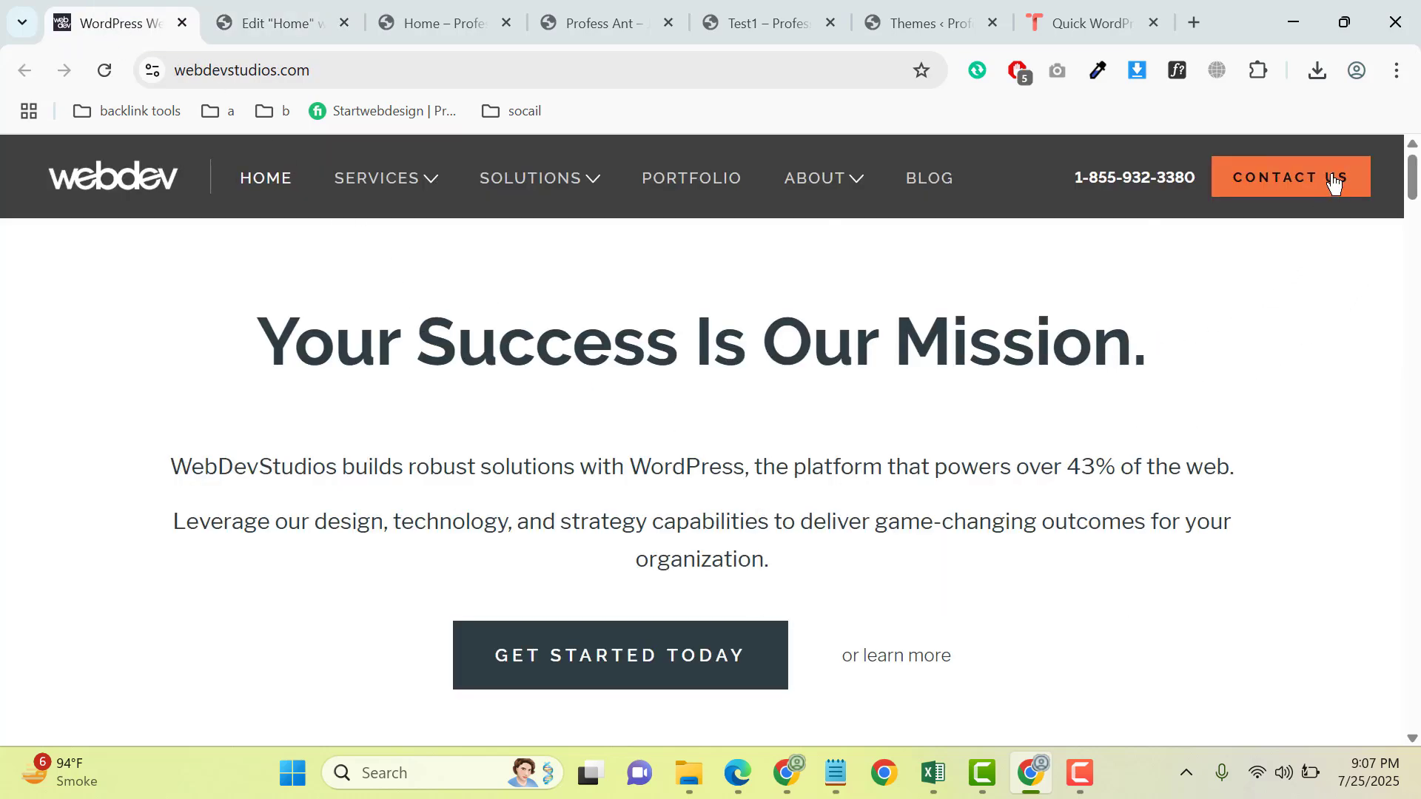
triple_click(918, 319)
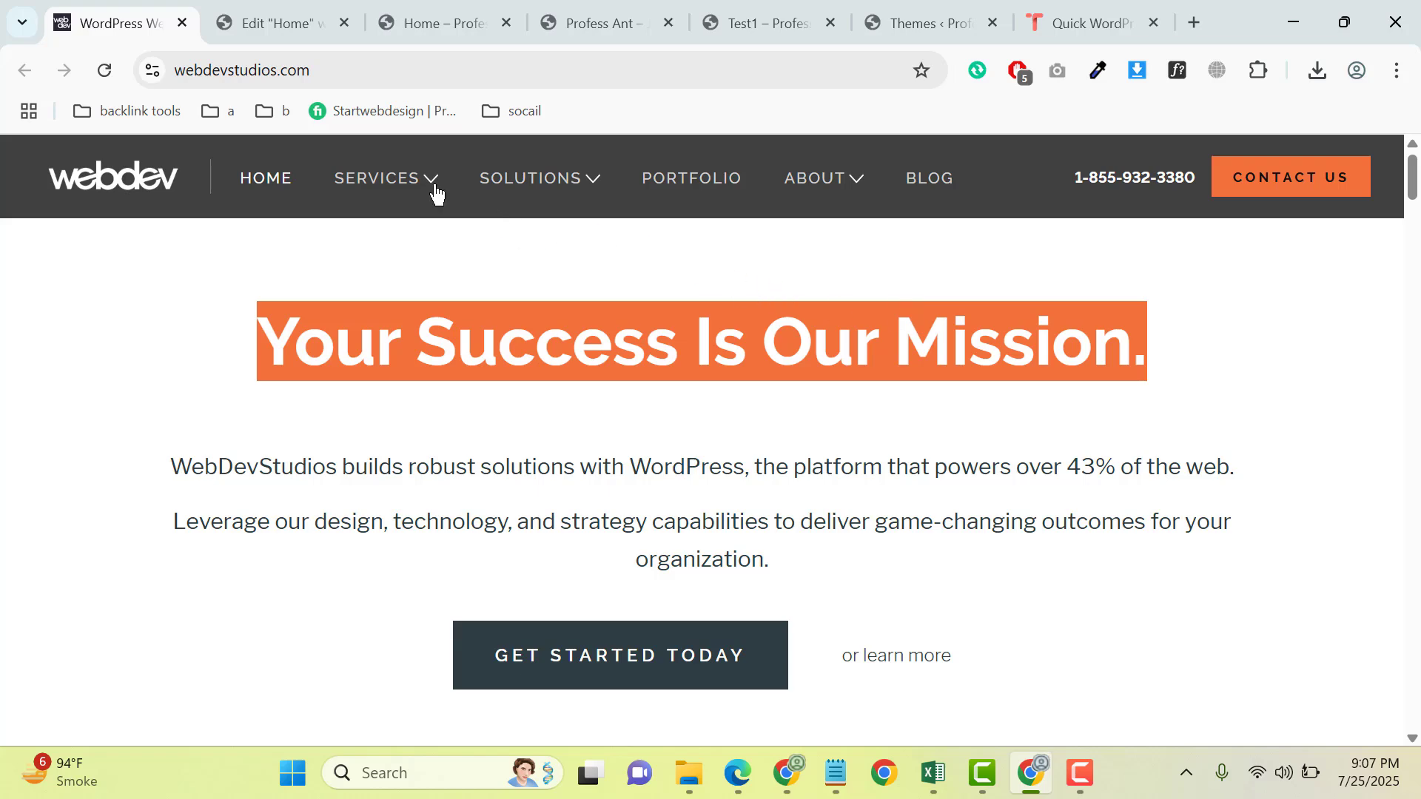
- Replace the Elementor heading's title with the copied text "Your Success Is Our Mission."
left_click(232, 18)
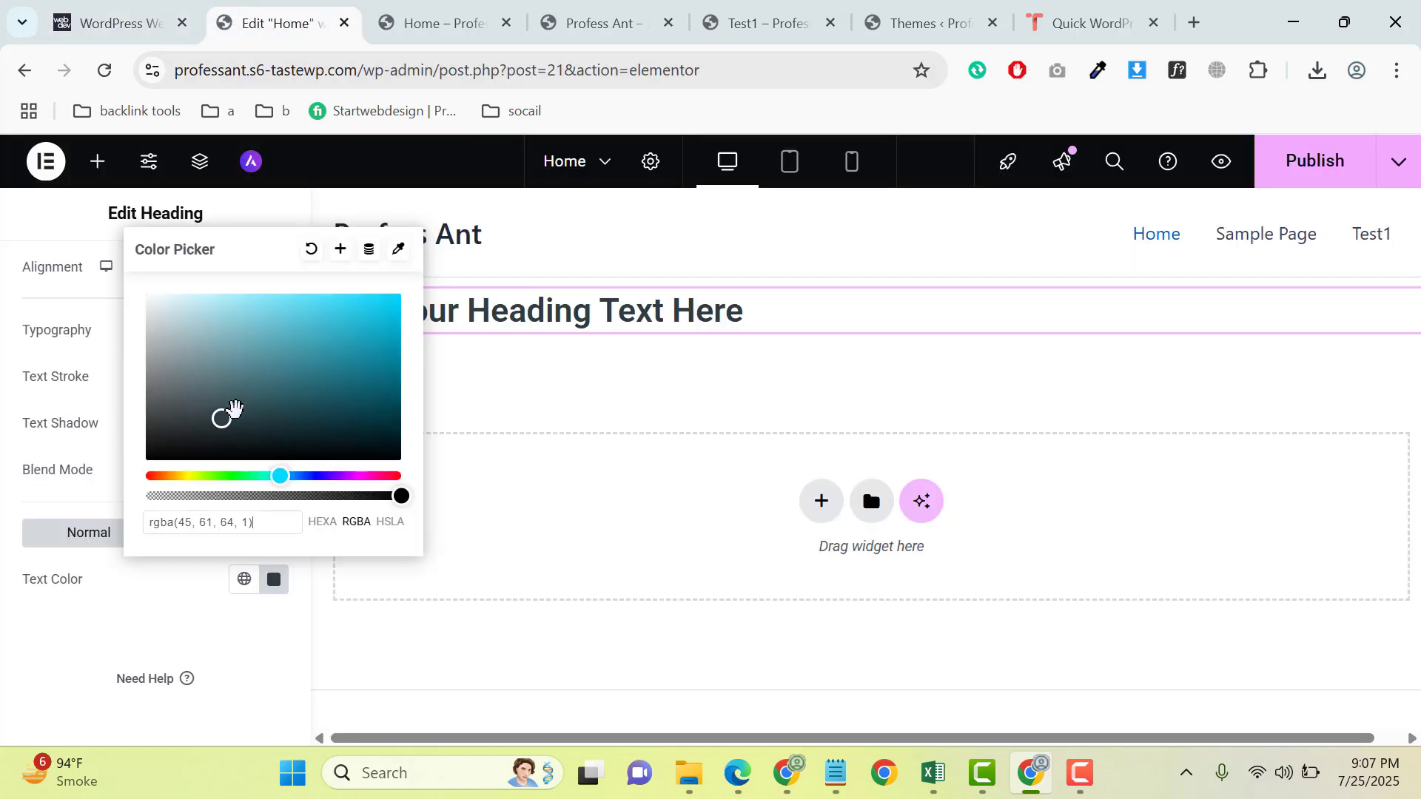
left_click(59, 680)
scroll(64, 603, "up", 2)
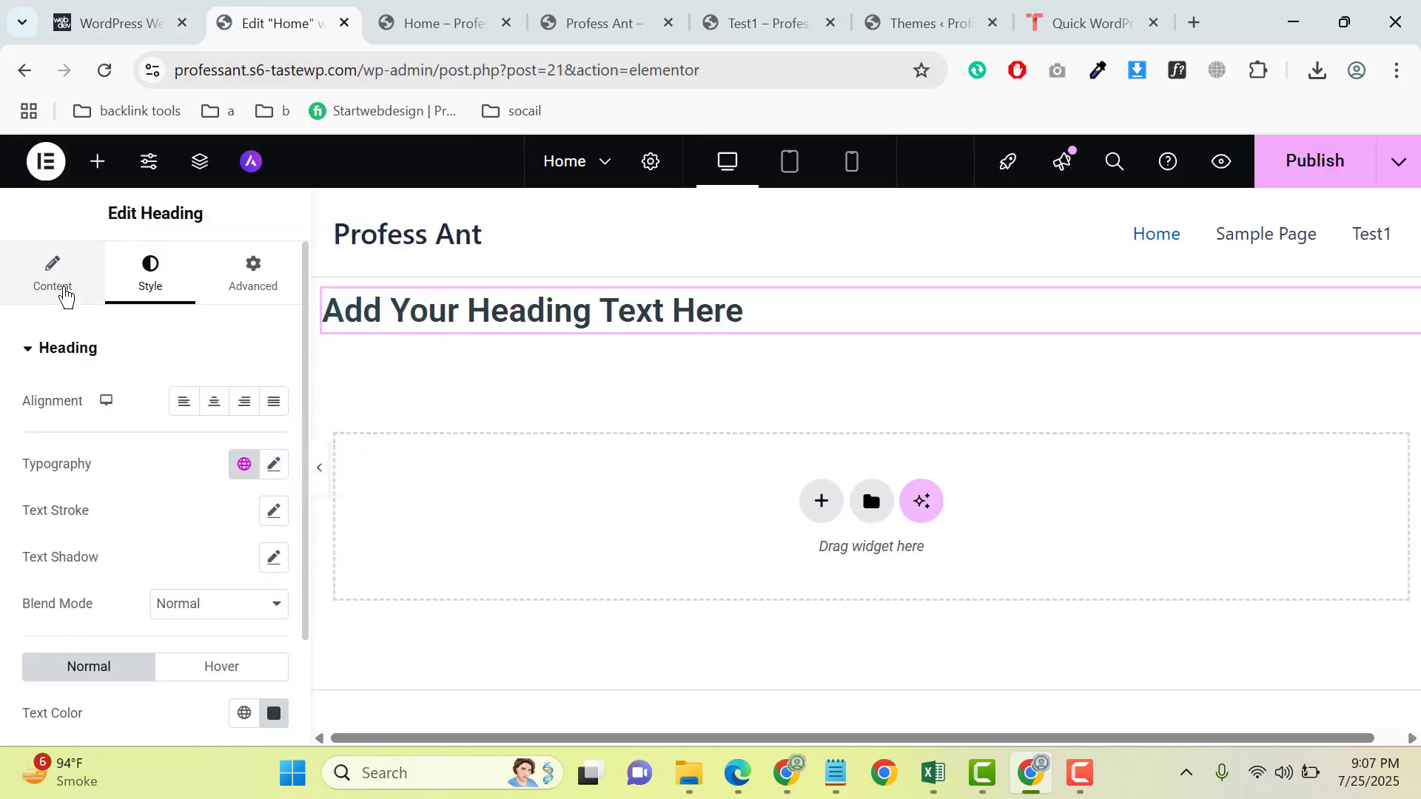
left_click(64, 289)
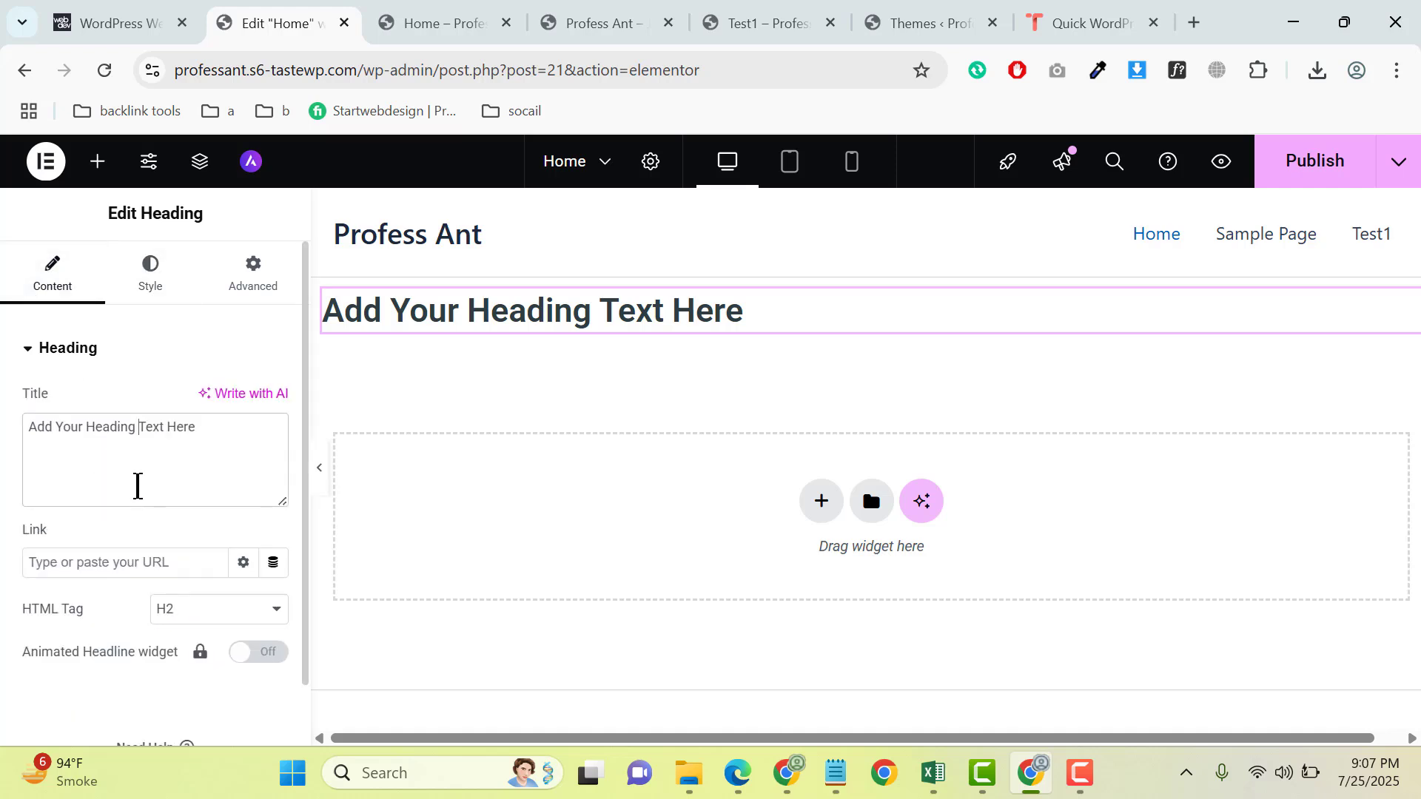
key("ctrl+a")
key("ctrl+v")
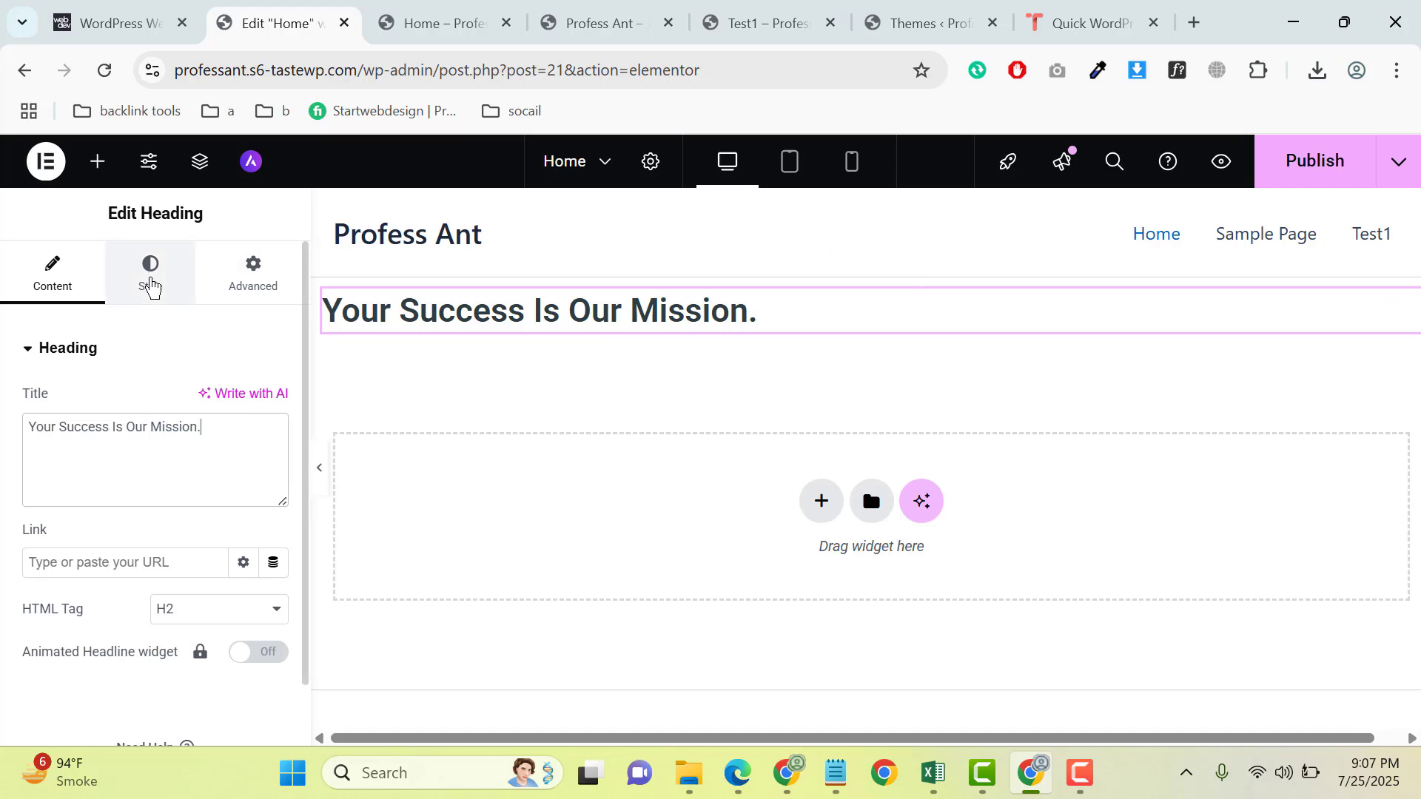
- Center-align the Elementor heading and set its font size to 60 px
left_click(151, 284)
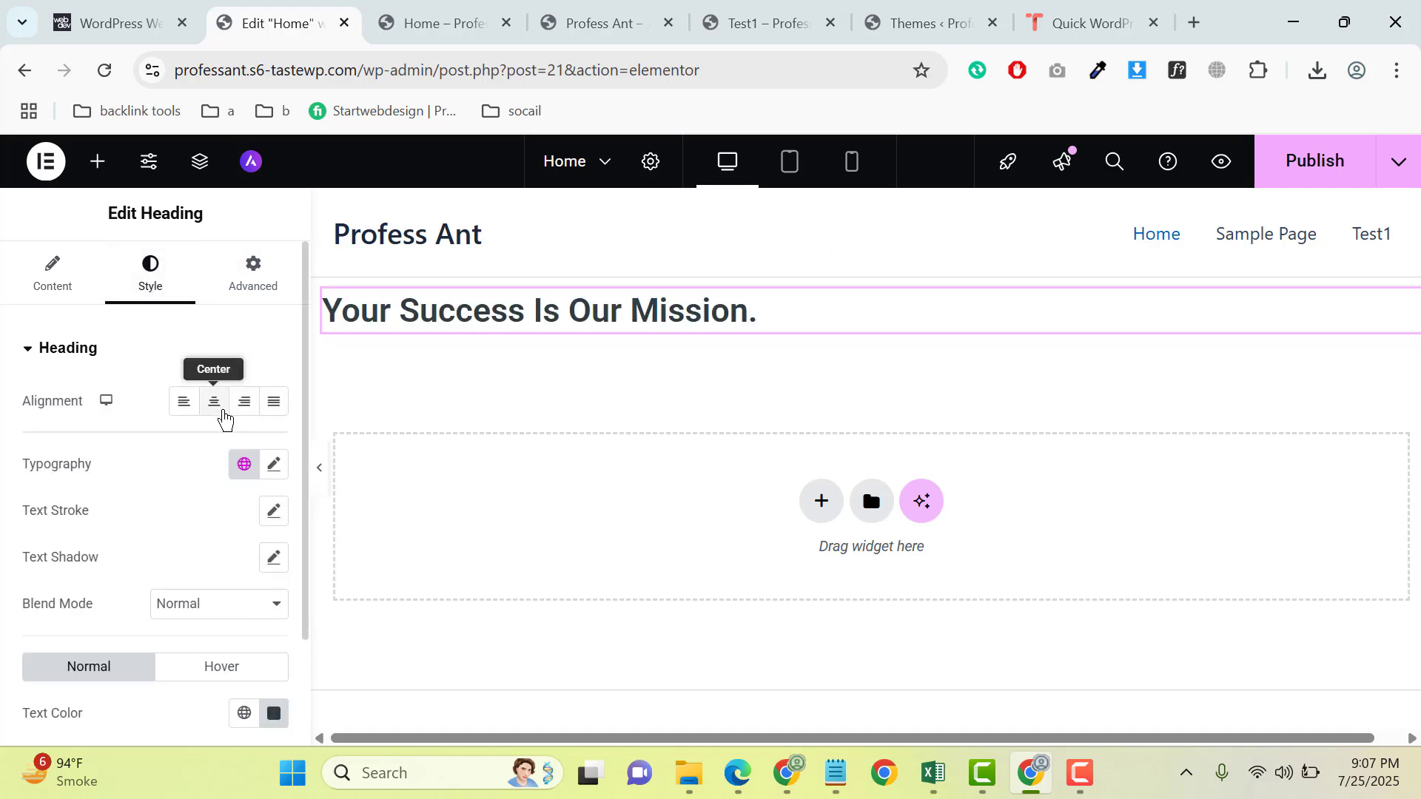
left_click(216, 409)
left_click(274, 466)
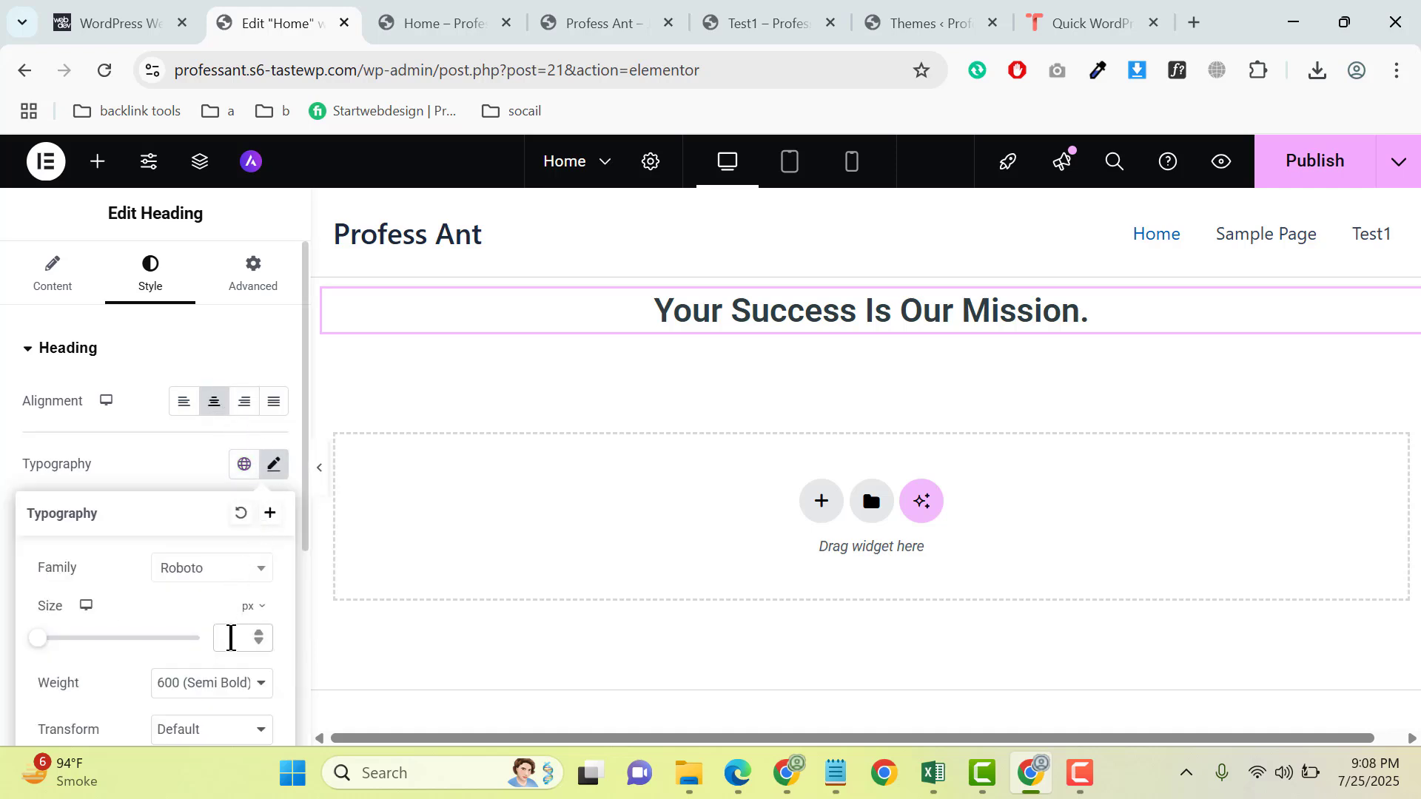
type("60")
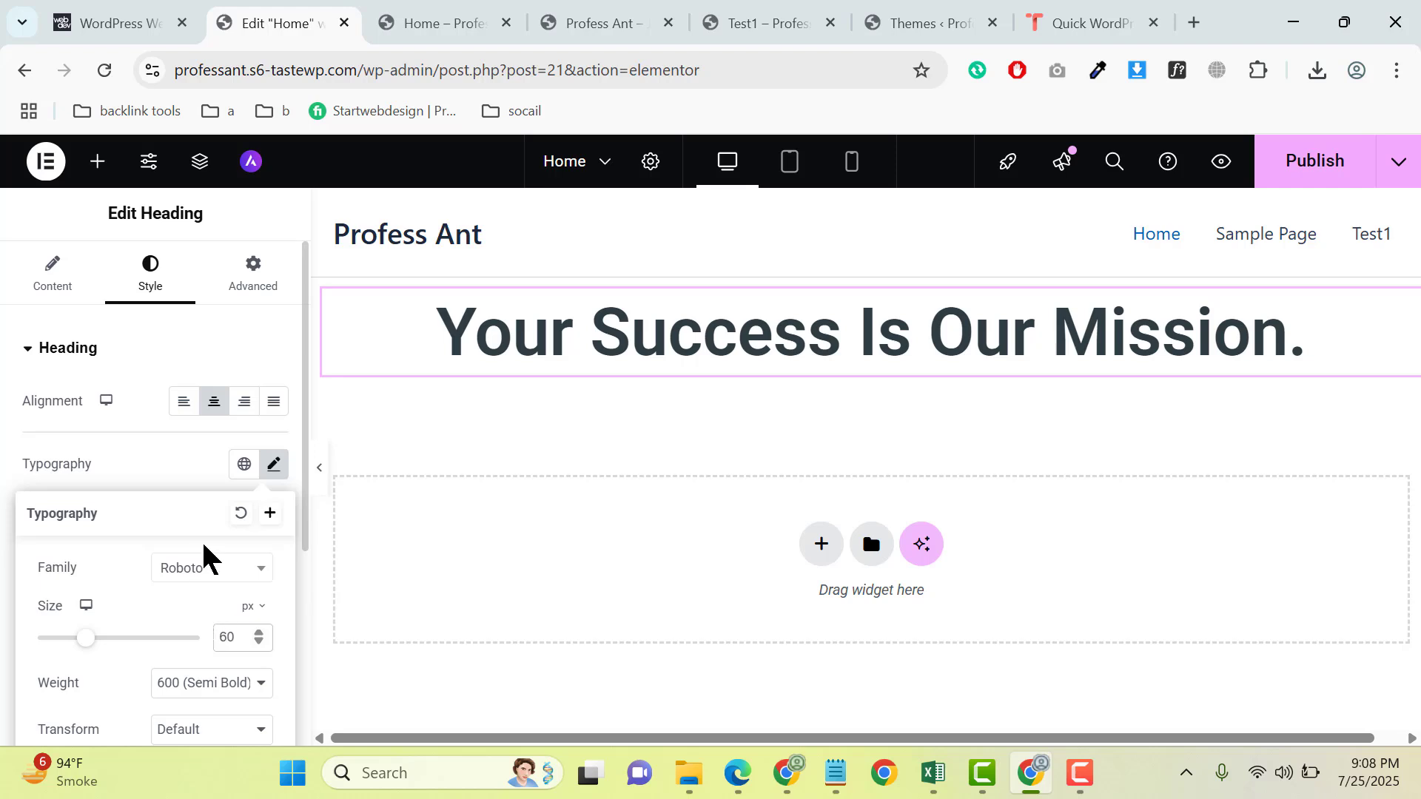
- Change the heading's font family to Raleway
left_click(210, 568)
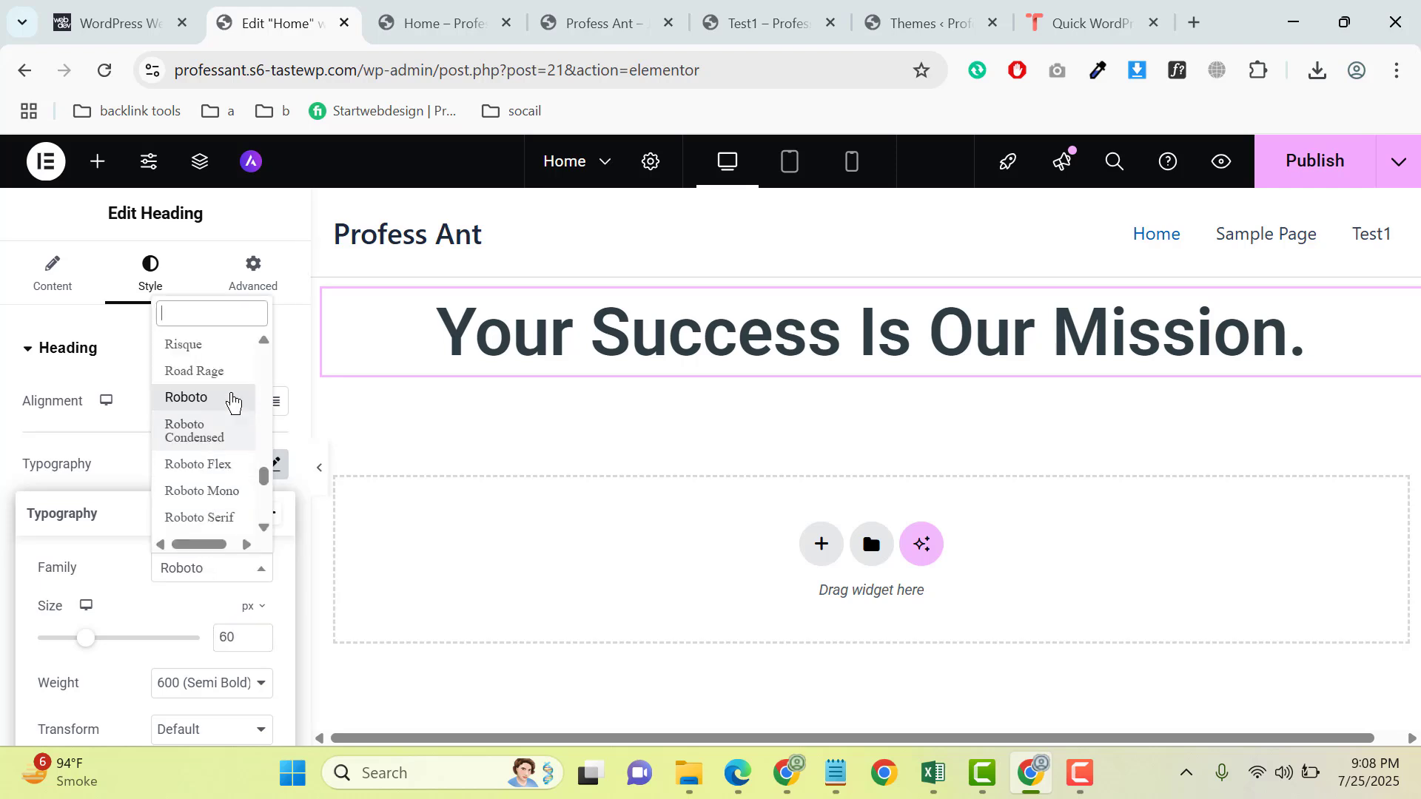
type("ral")
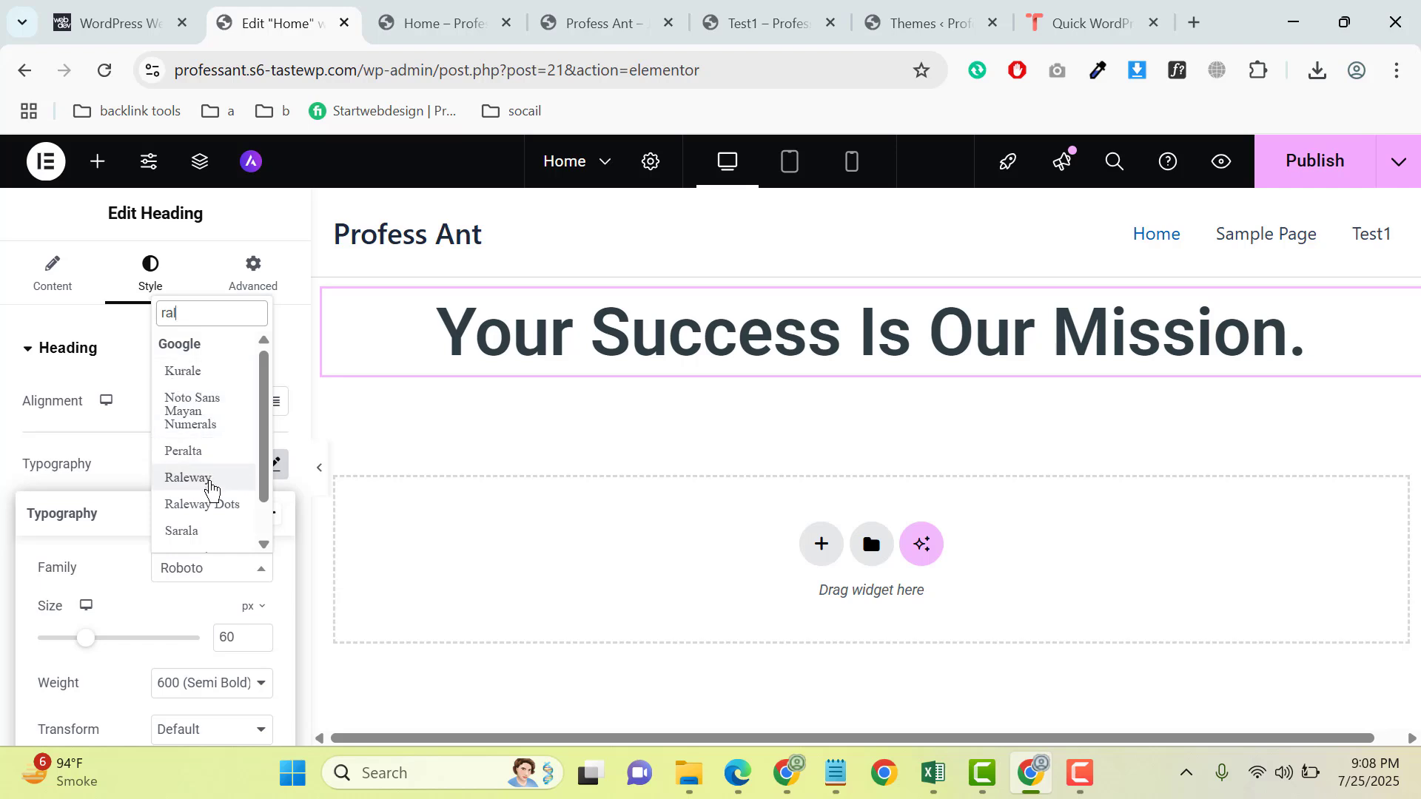
left_click(188, 477)
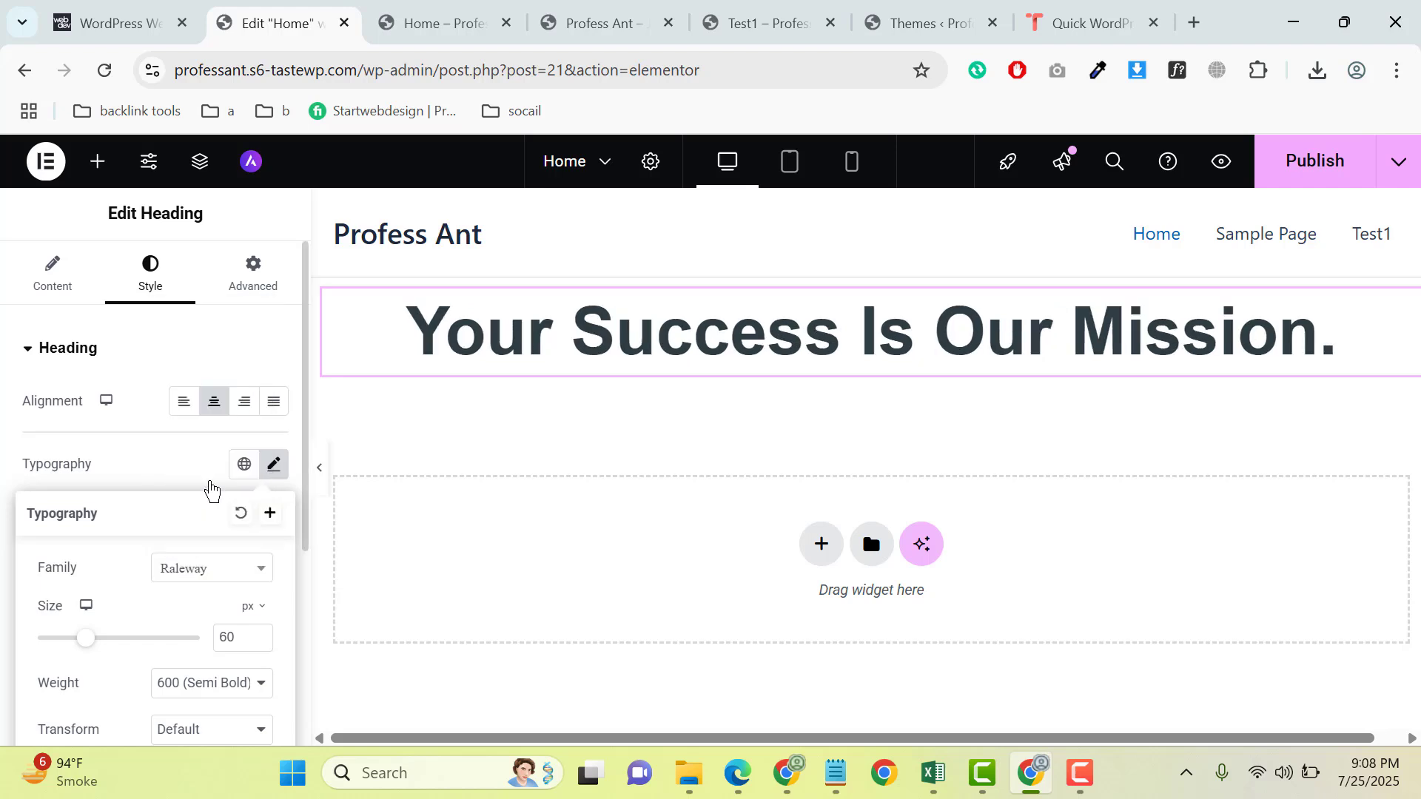
- Set the heading's font weight to 700 (Bold) and its line height to 72 px
scroll(171, 570, "down", 4)
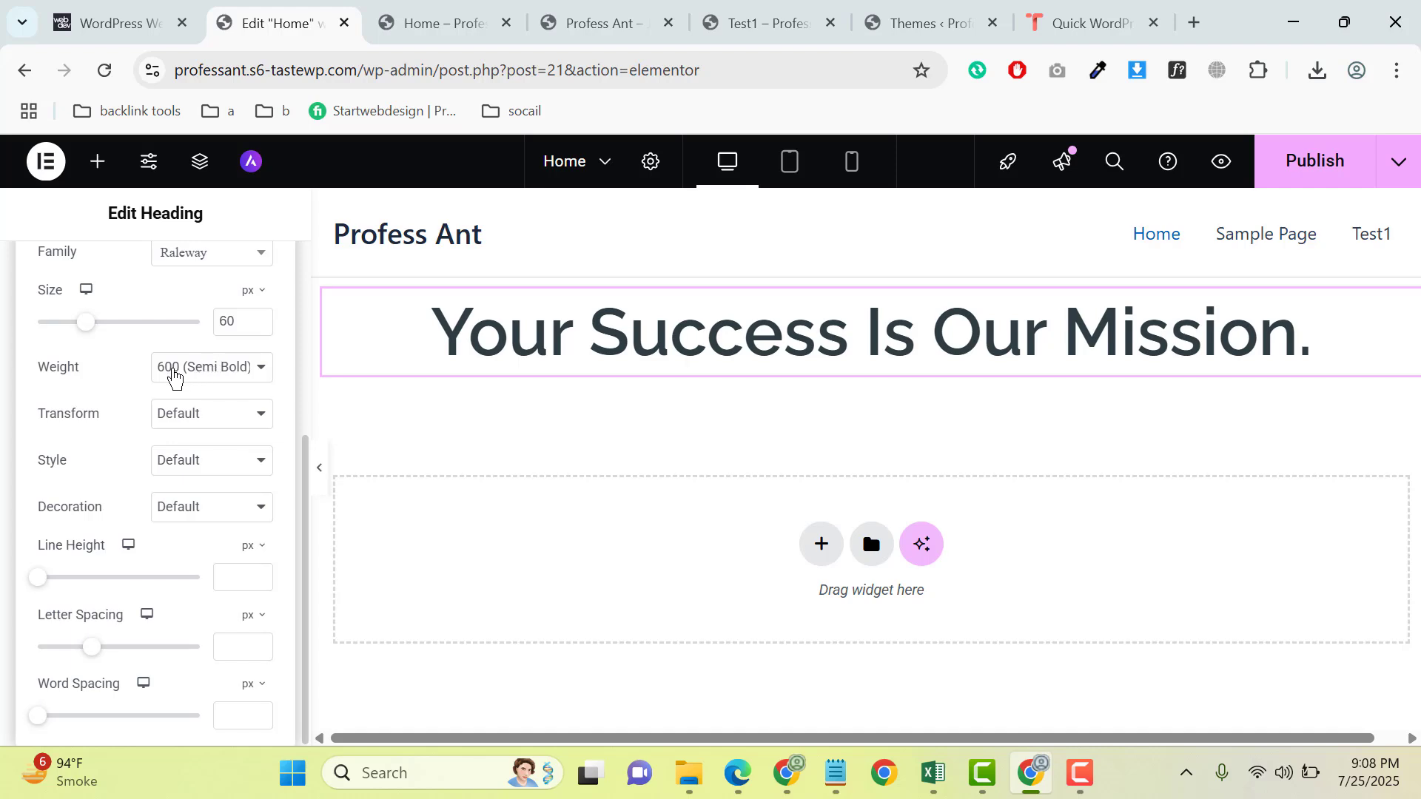
left_click(175, 378)
left_click(201, 557)
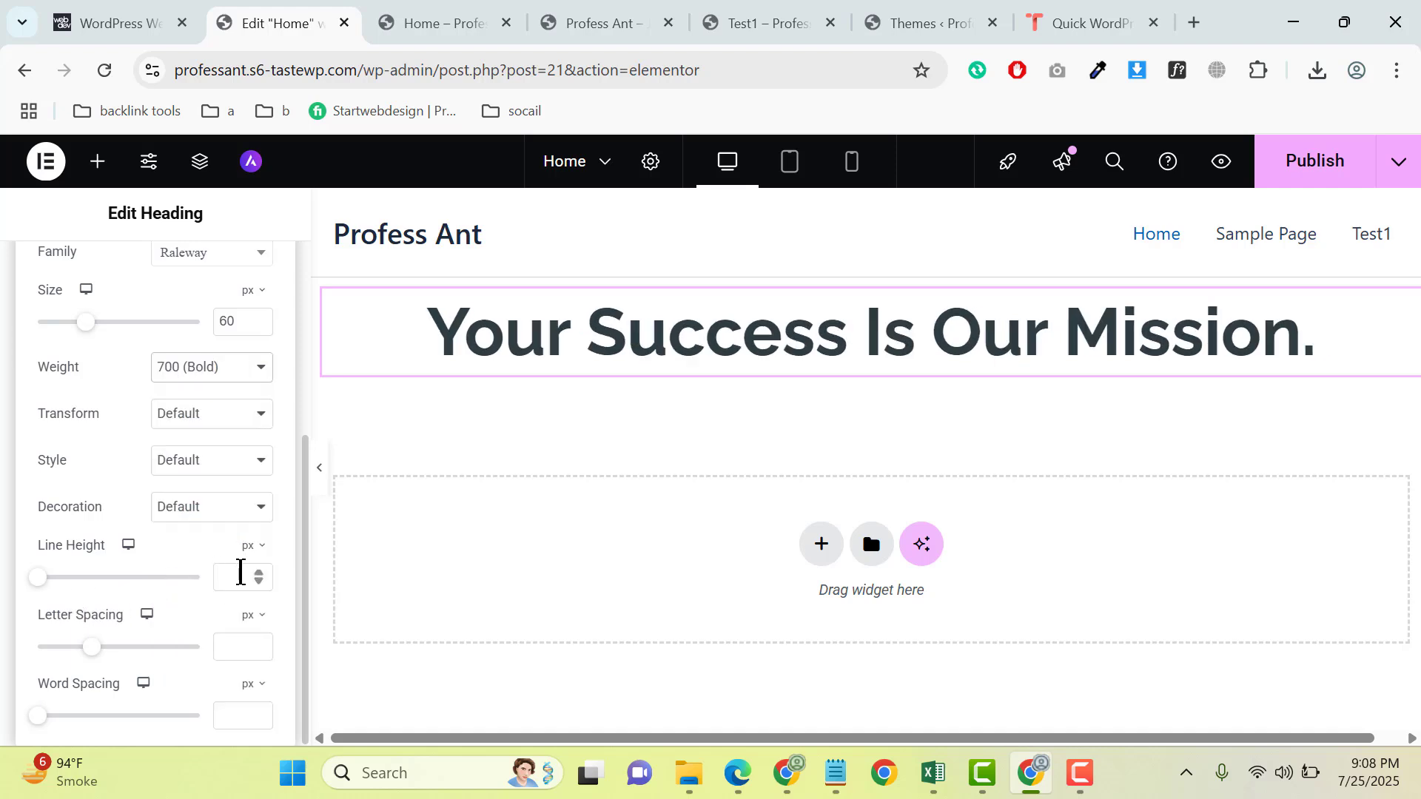
type("72")
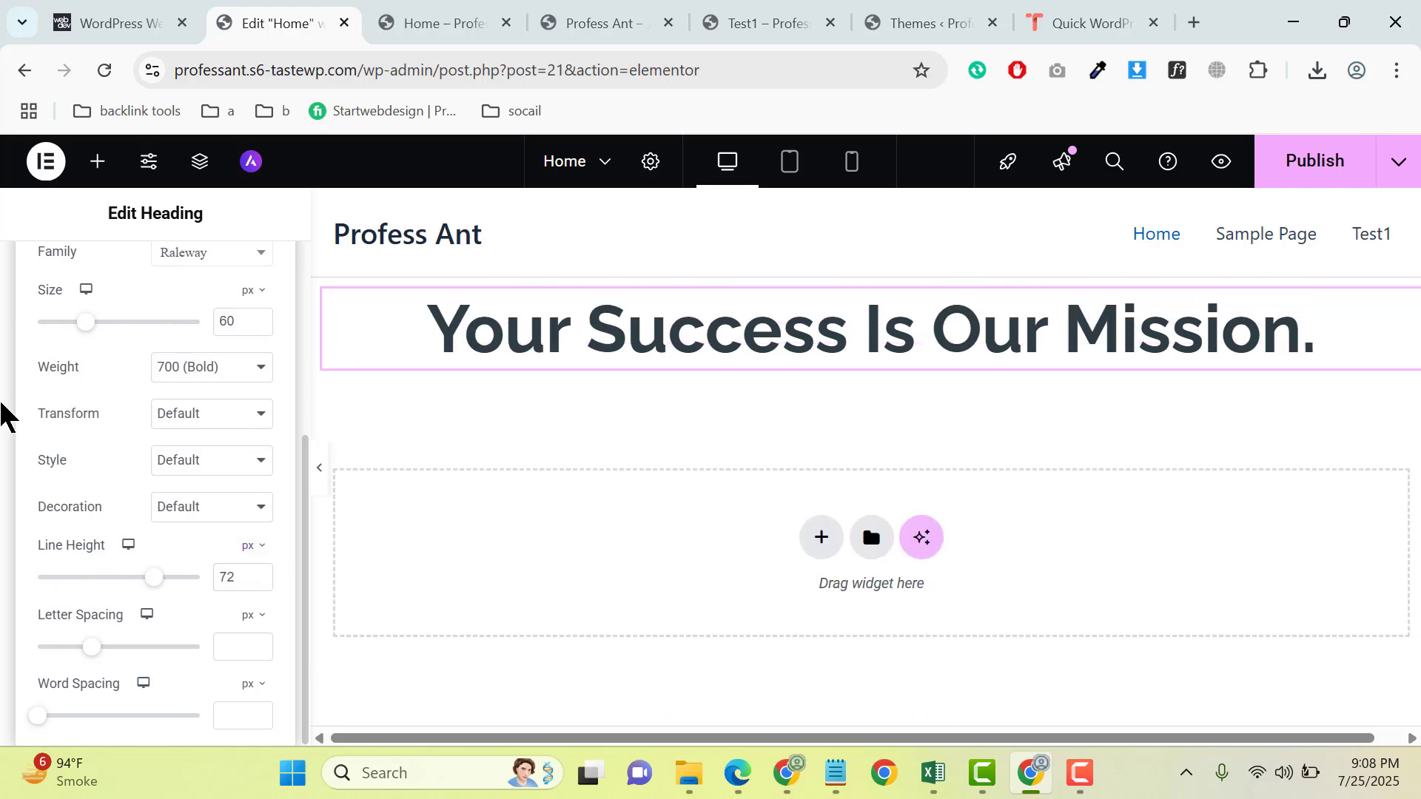
- Copy the two intro paragraphs under the hero heading on webdevstudios.com and return to the Elementor page
left_click(104, 20)
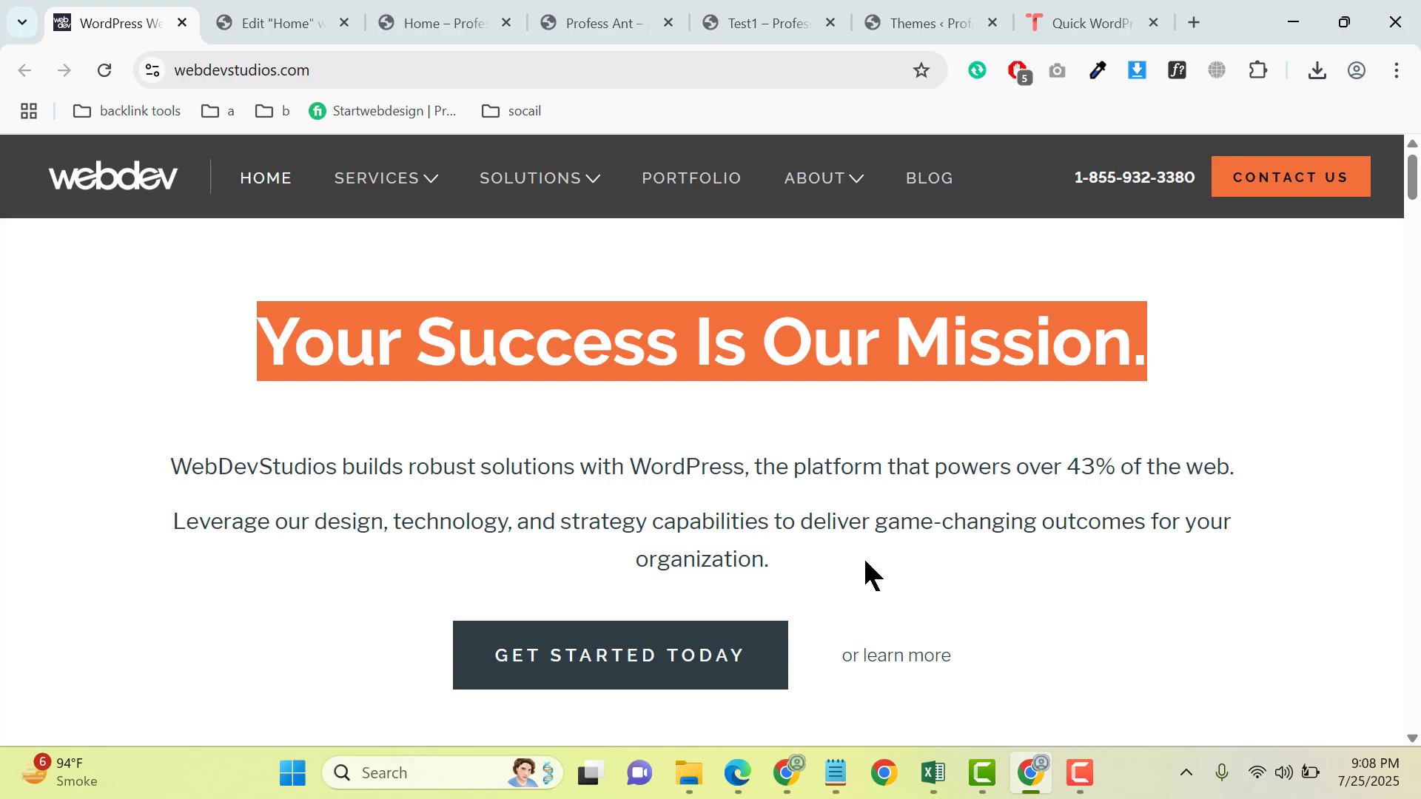
left_click_drag(813, 574, 169, 451)
key("ctrl+c")
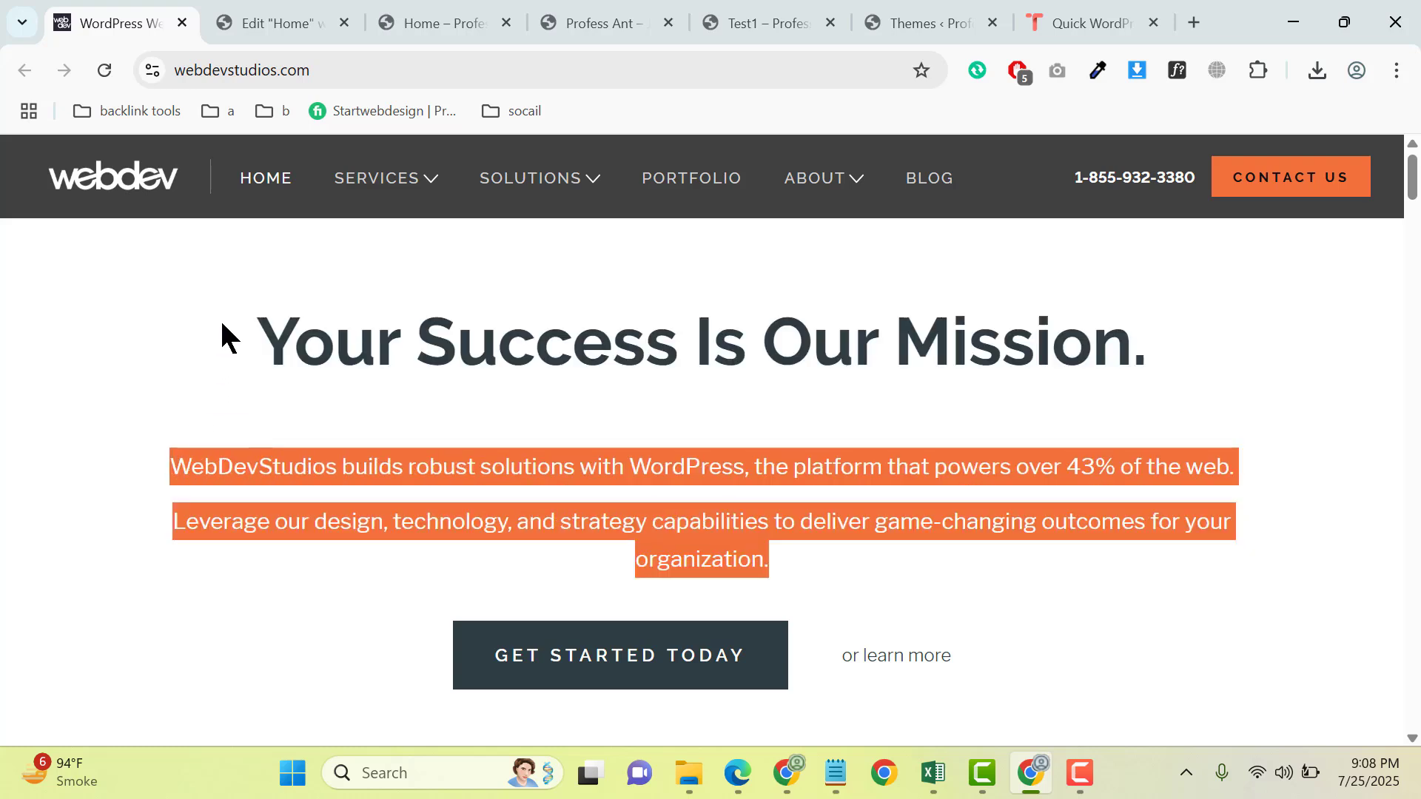
left_click(267, 25)
- Add a Text Editor widget directly below the heading in the container
scroll(148, 348, "up", 4)
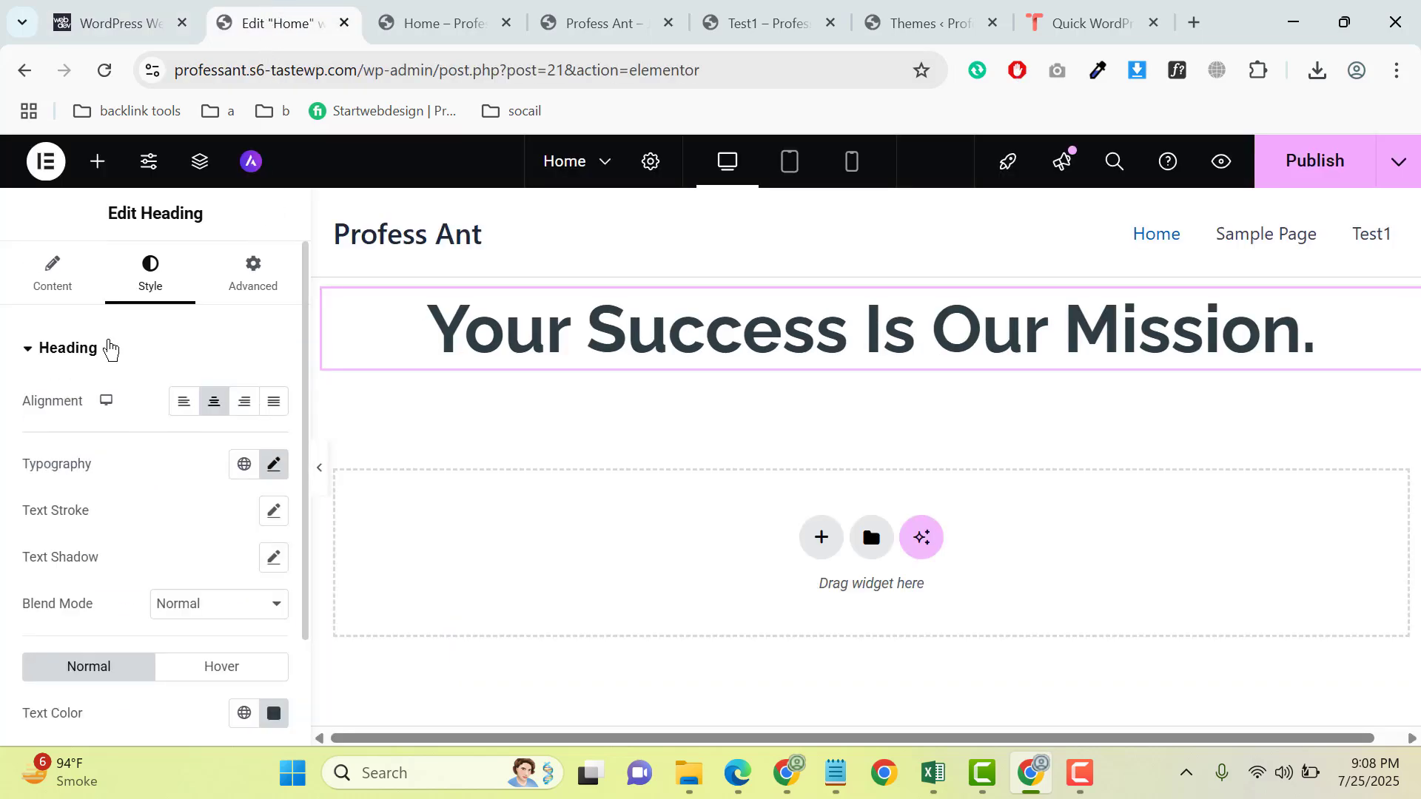
left_click(64, 278)
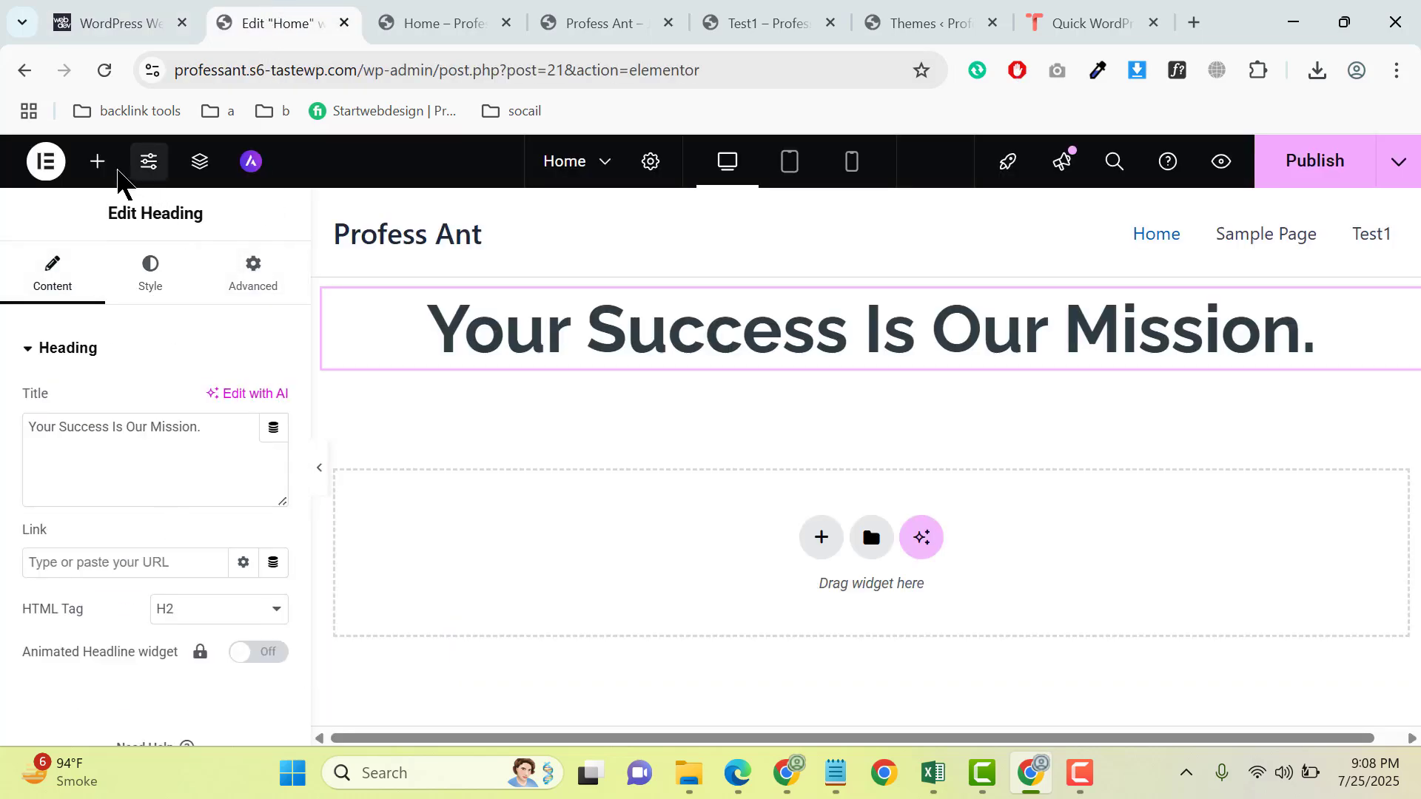
left_click(99, 164)
scroll(98, 505, "down", 5)
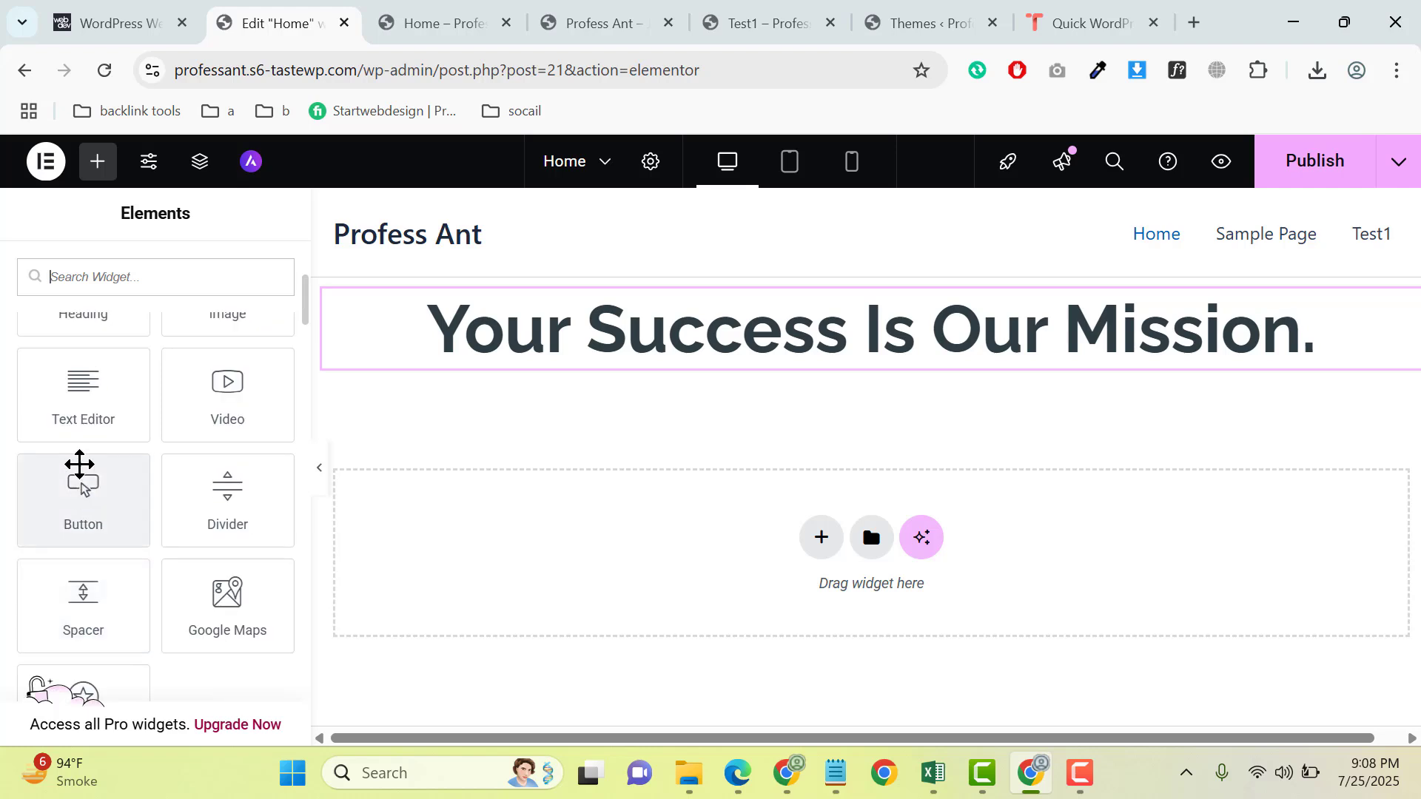
left_click_drag(83, 392, 810, 337)
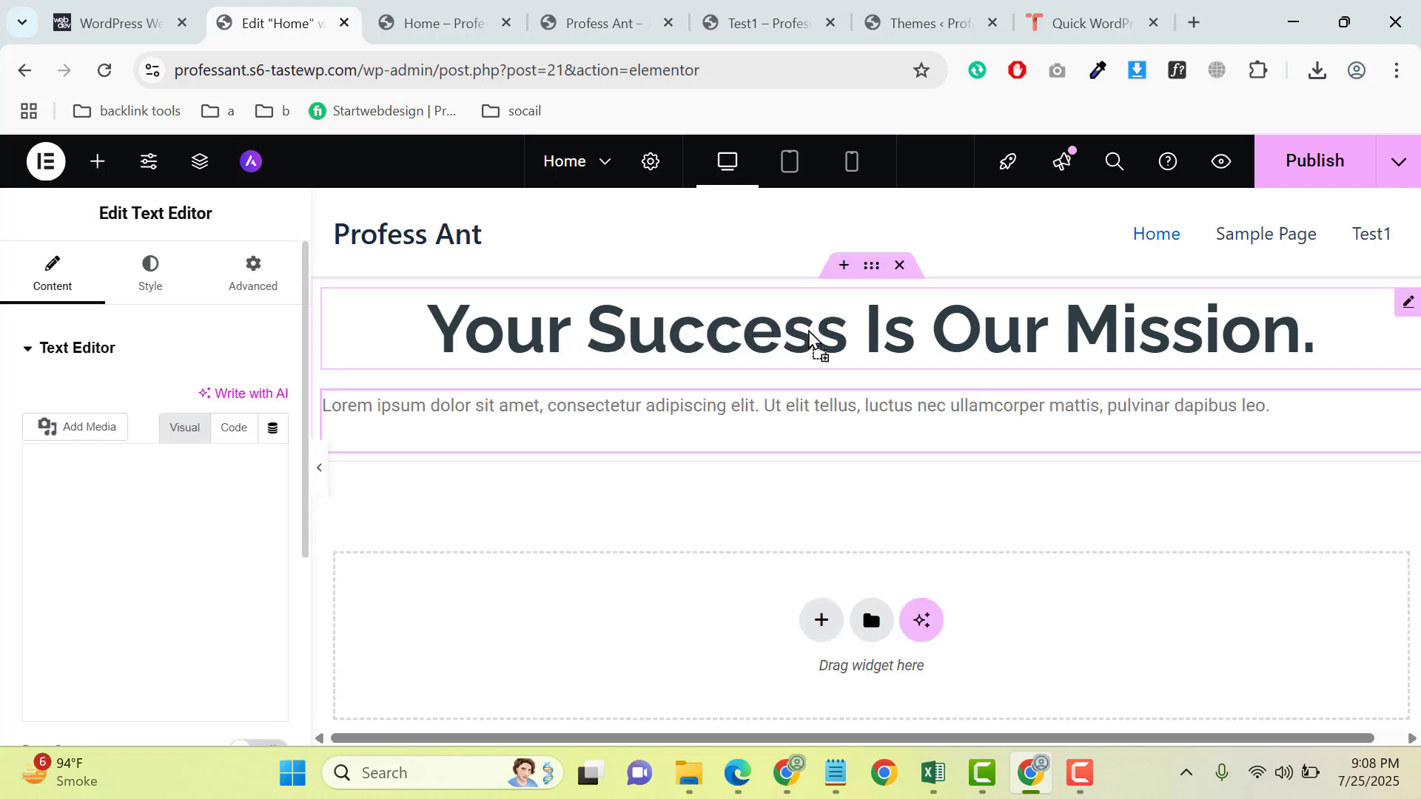
- Replace the Text Editor's placeholder text with the two copied WebDevStudios paragraphs
key("ctrl+a")
key("Delete")
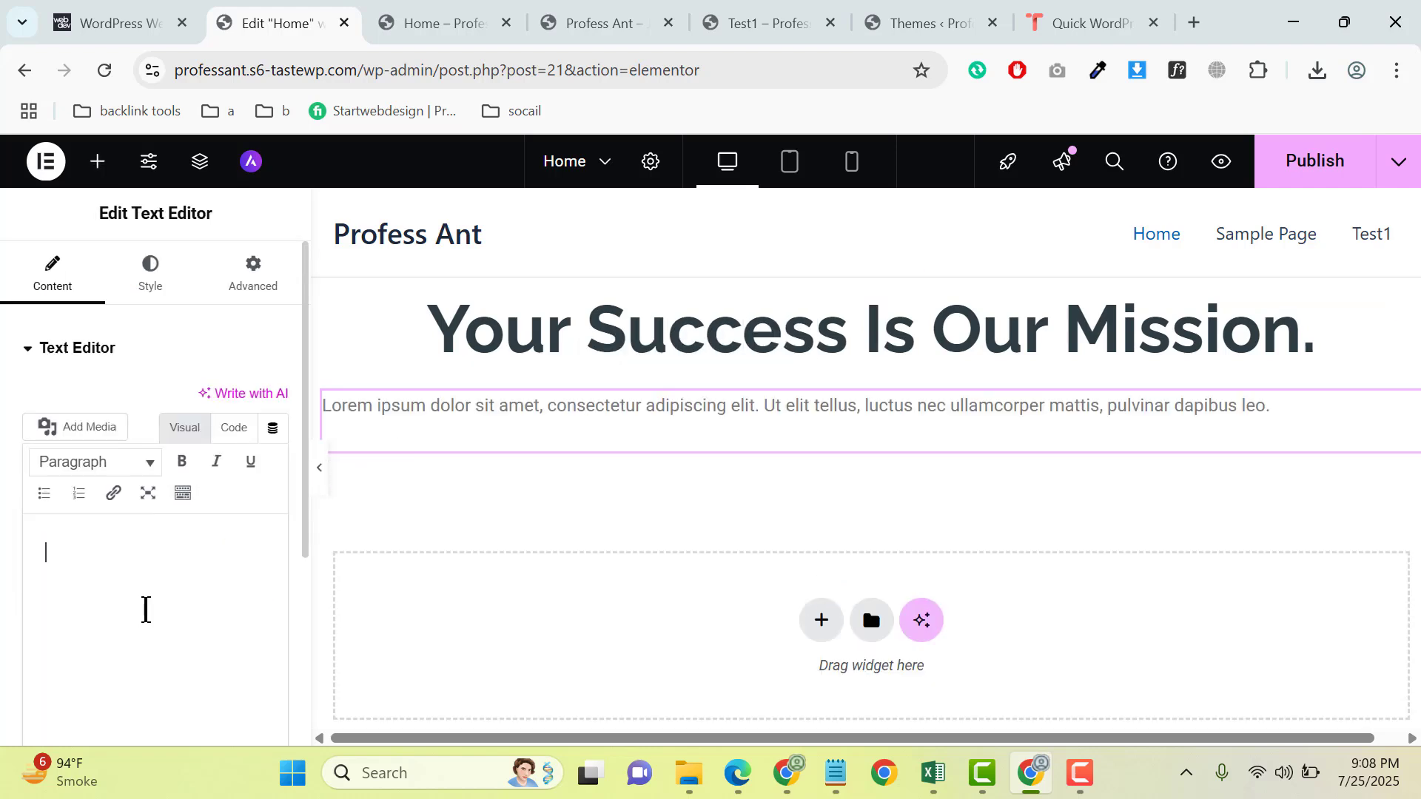
key("ctrl+v")
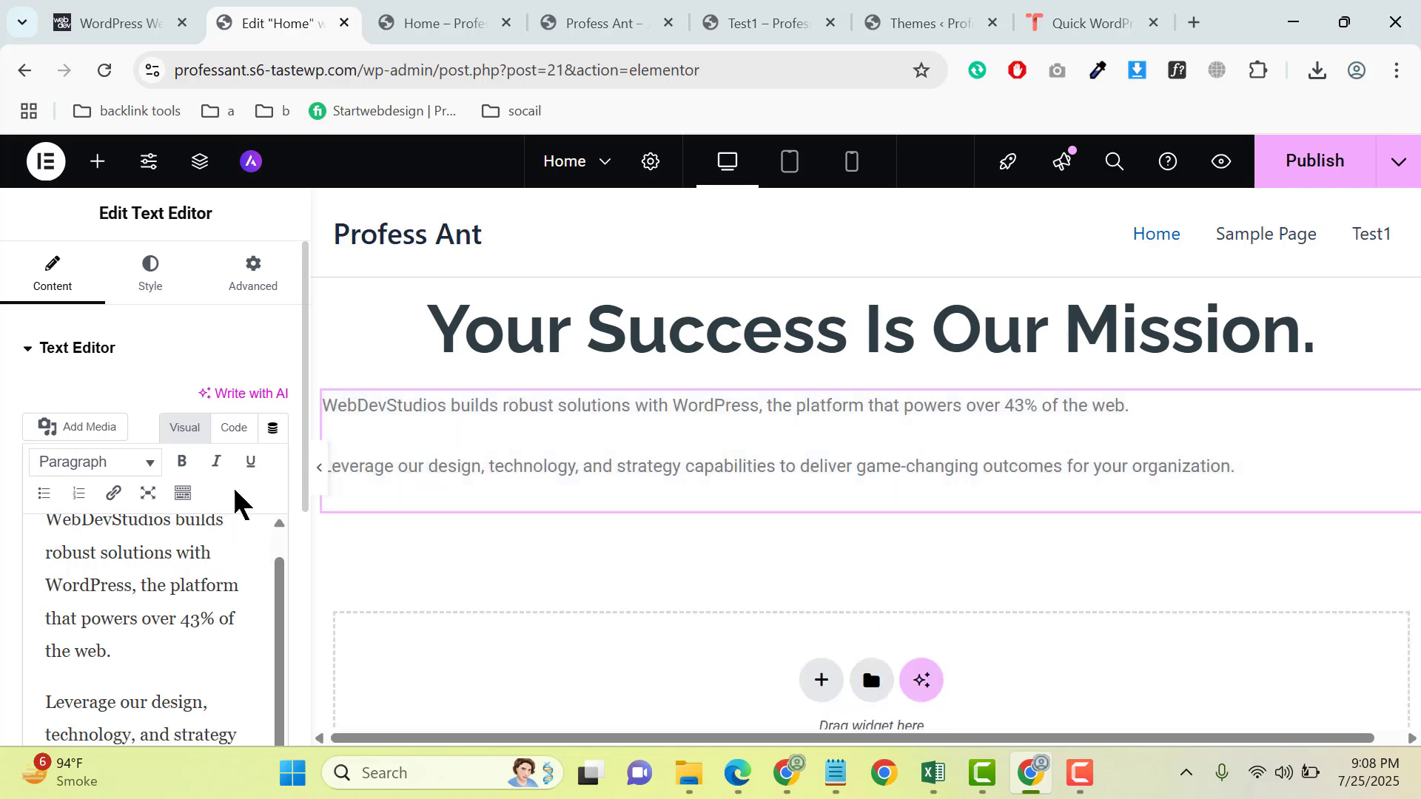
- Center-align the Text Editor paragraphs and set their font size to 28 px
left_click(172, 278)
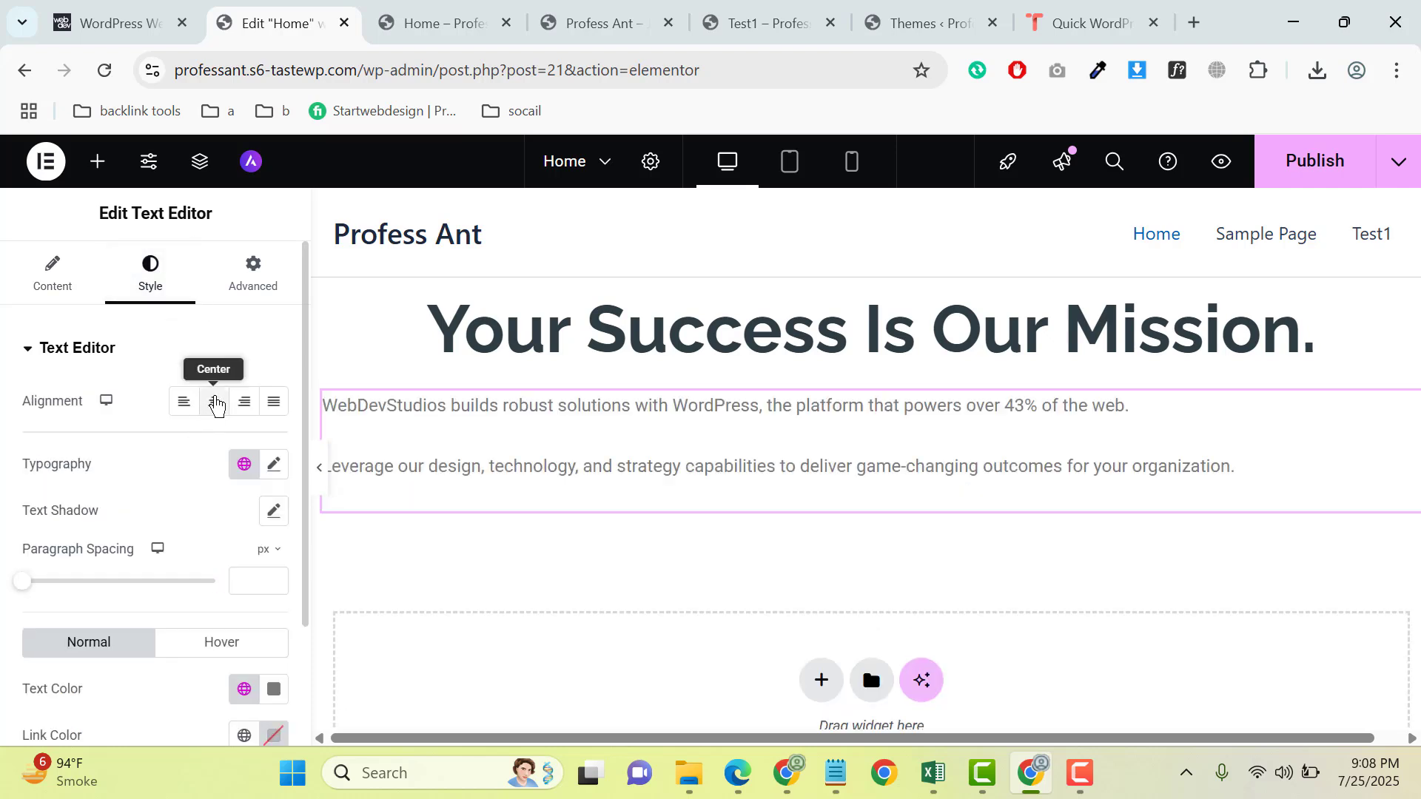
left_click(216, 403)
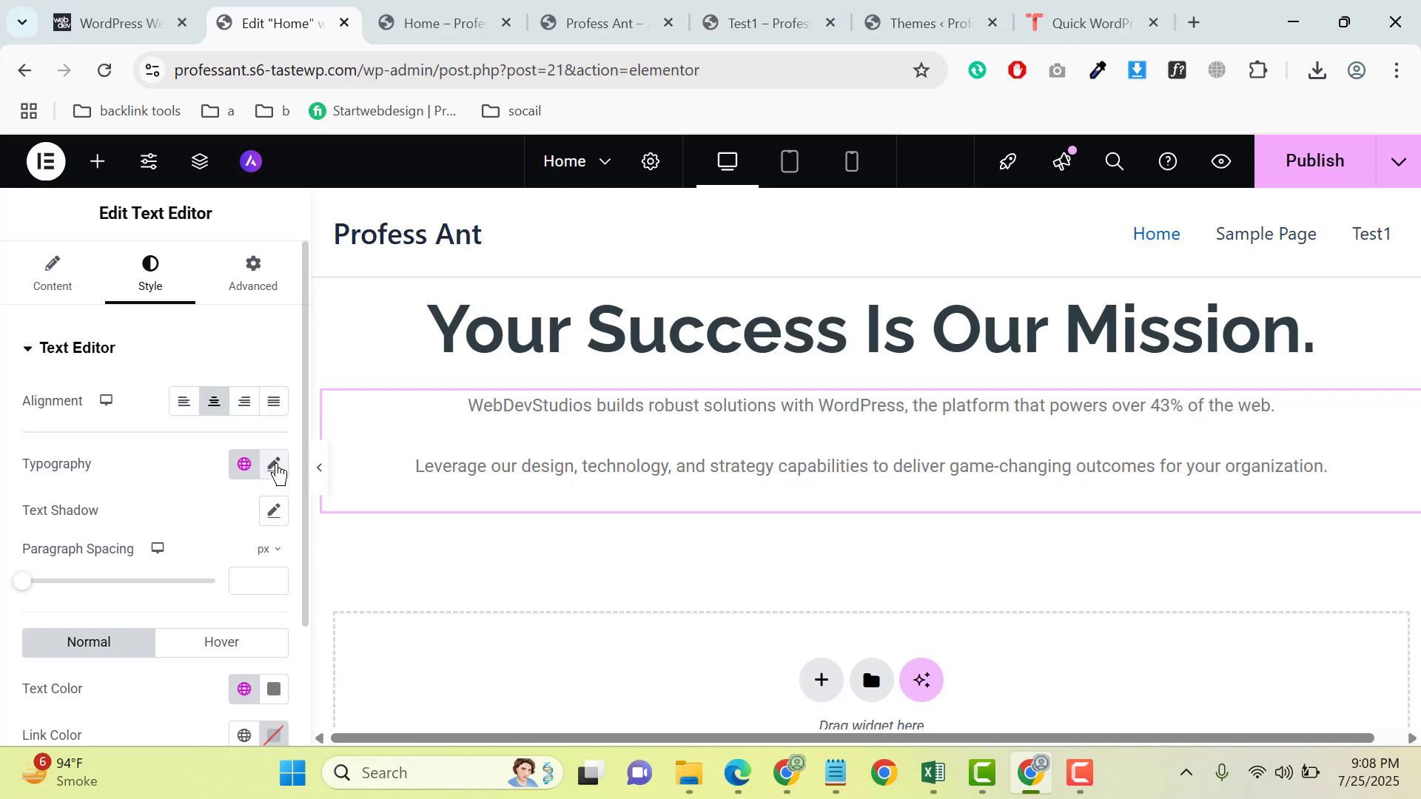
left_click(275, 467)
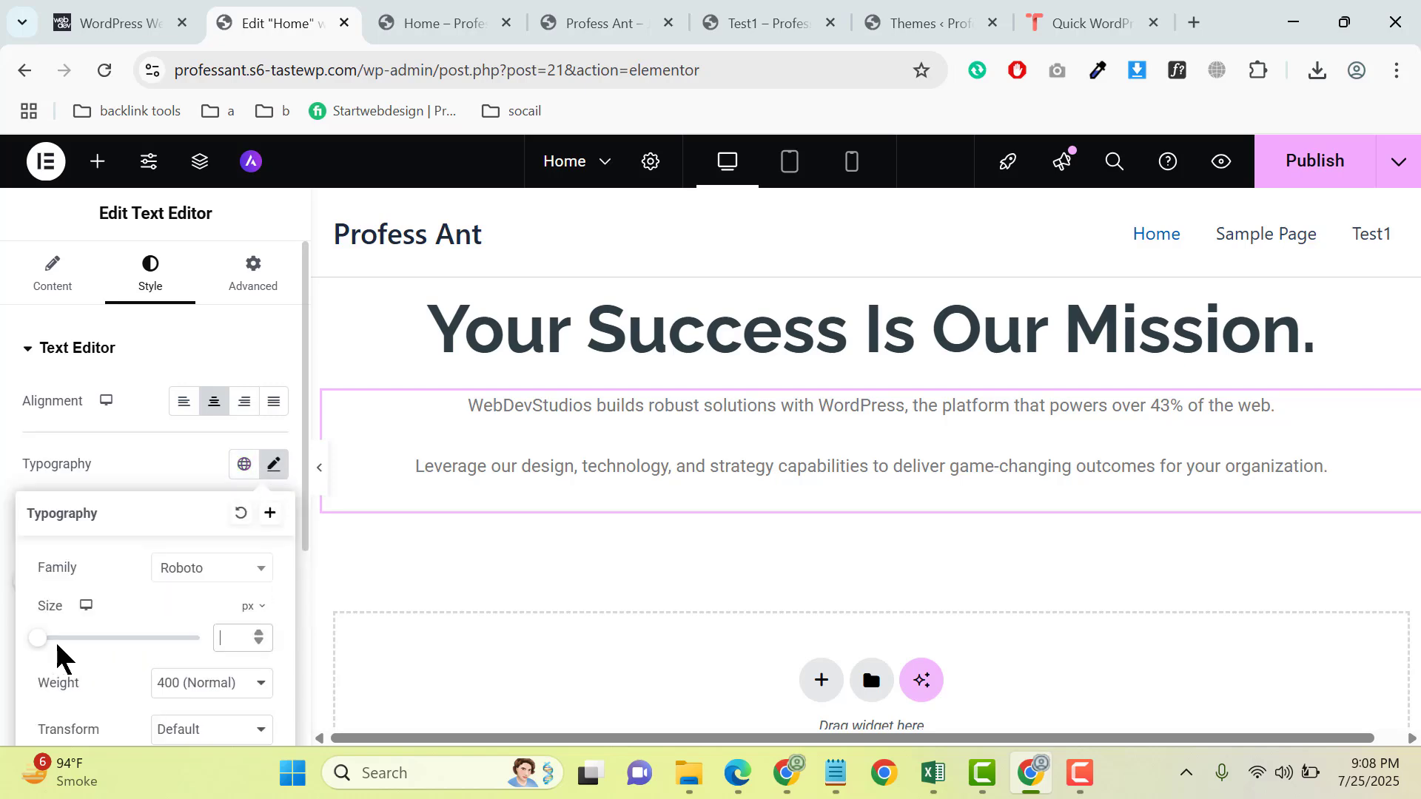
left_click_drag(35, 646, 55, 634)
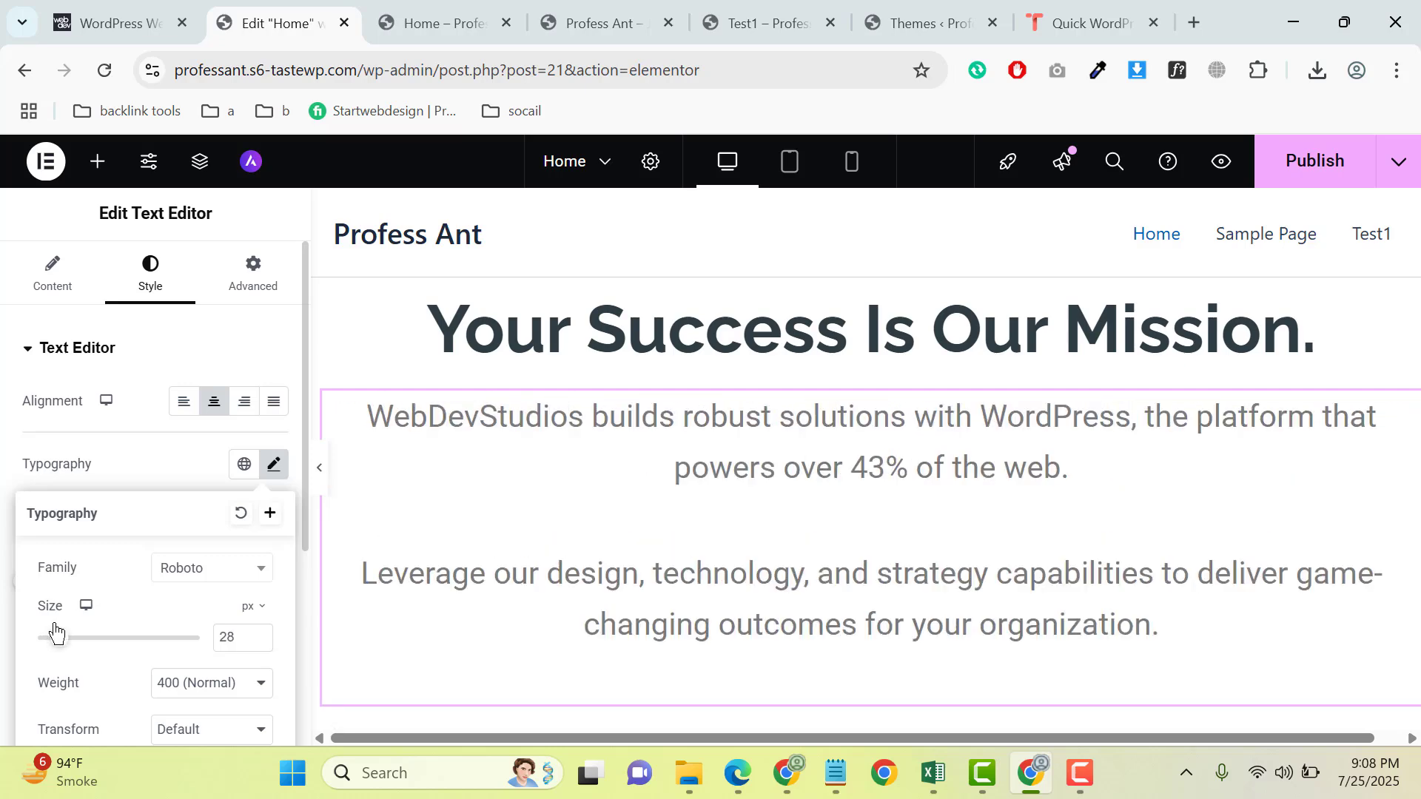
- Copy the heading's text color code #2D3D40 from its style settings
left_click(364, 317)
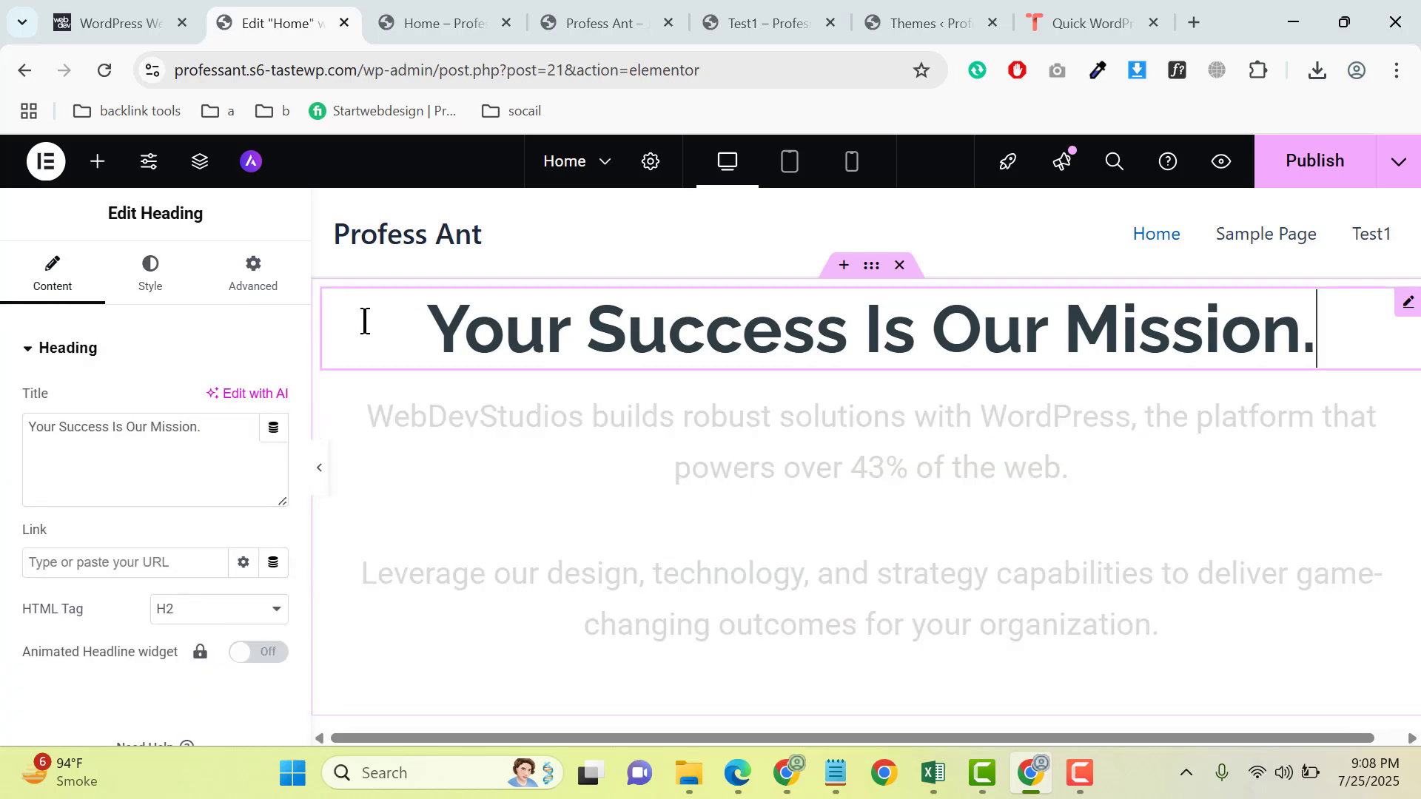
left_click(151, 288)
scroll(245, 518, "down", 3)
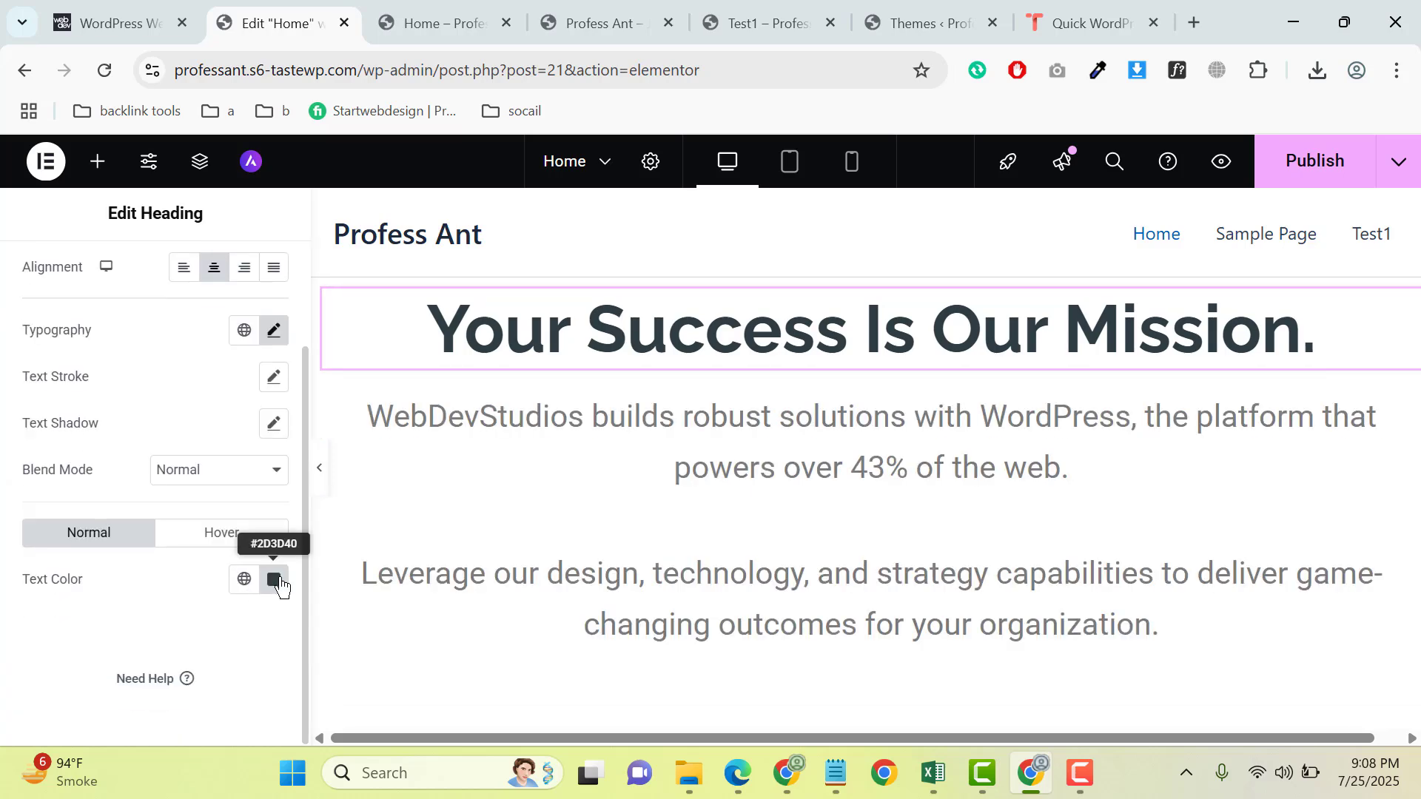
left_click(276, 579)
right_click(237, 530)
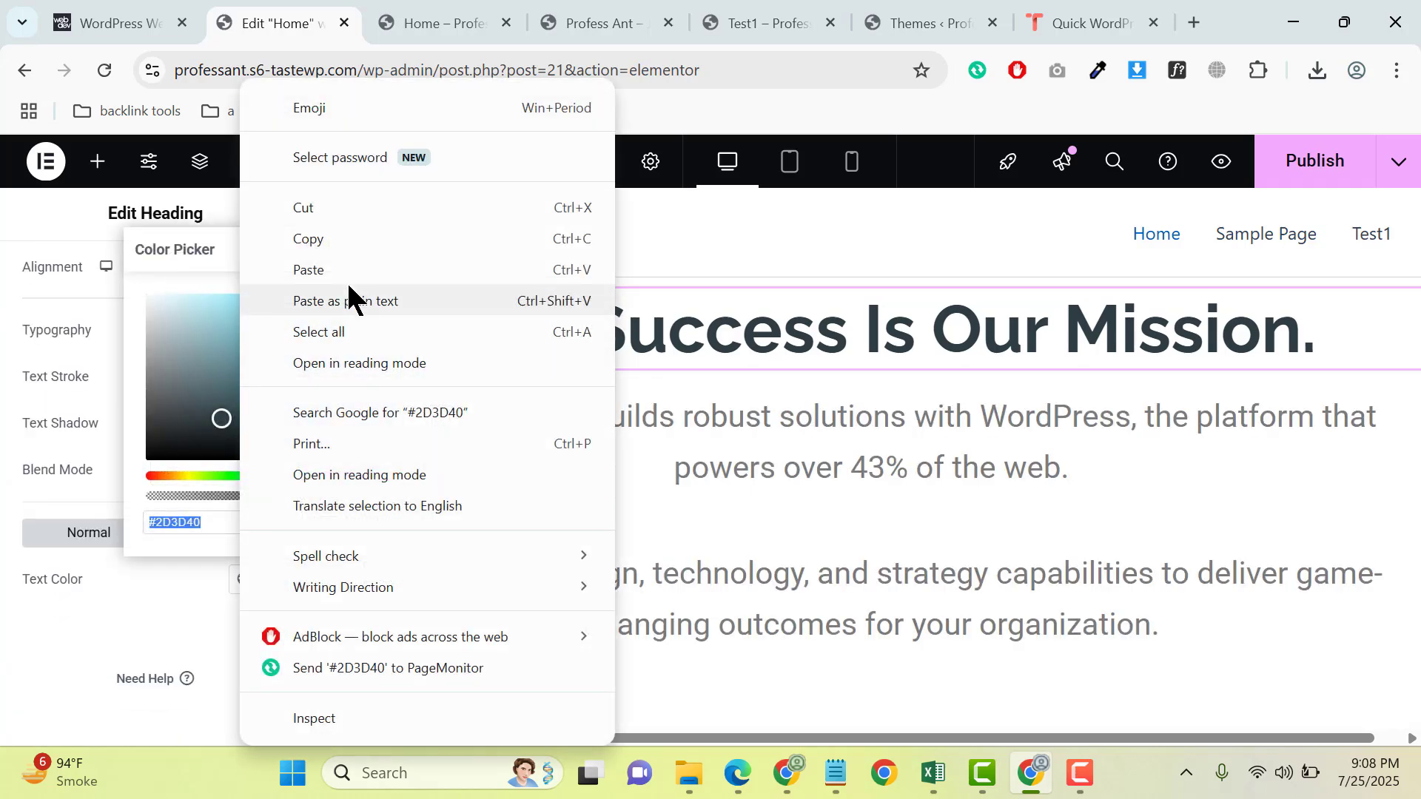
left_click(361, 244)
- Apply the copied color #2D3D40 as the text color of the Text Editor paragraphs
left_click(685, 530)
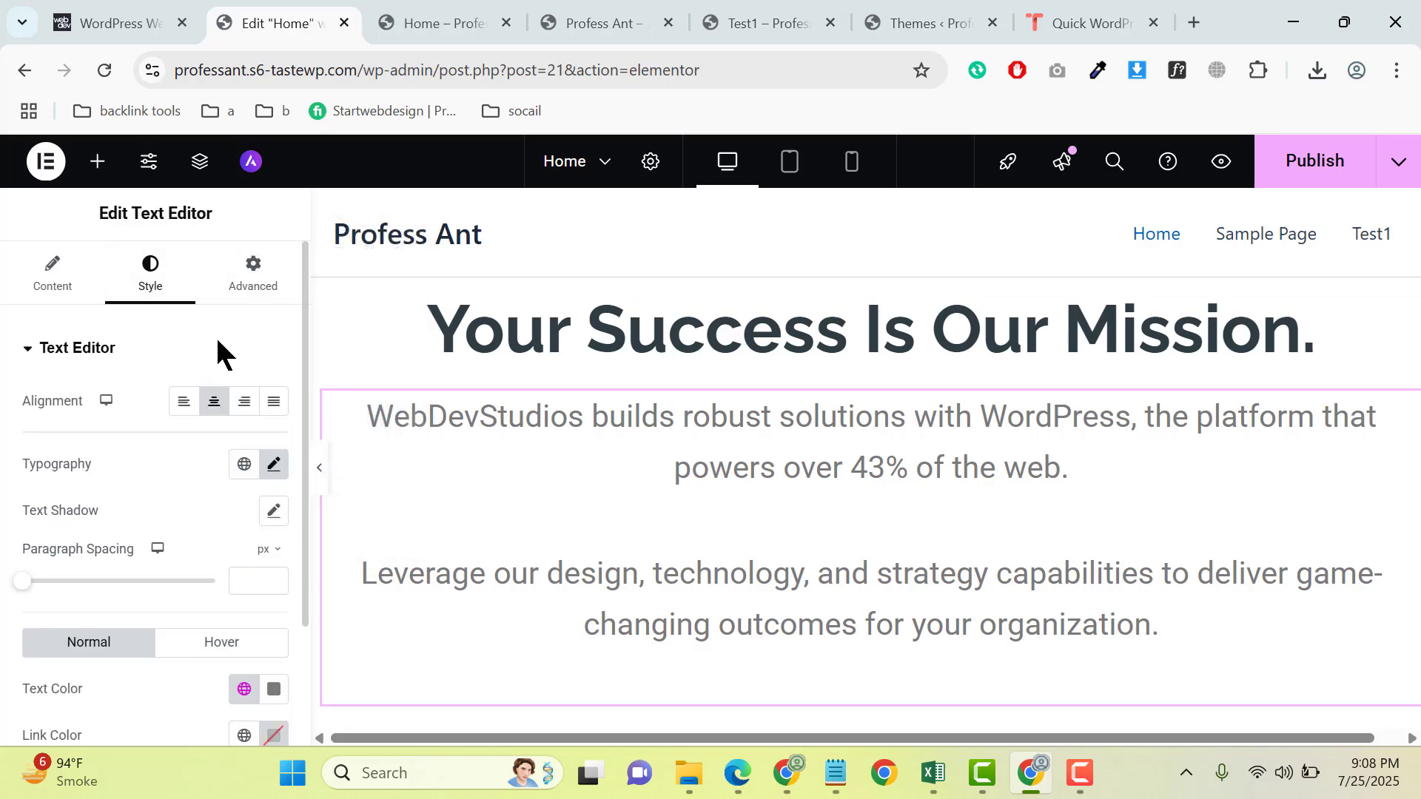
scroll(244, 473, "down", 2)
left_click(276, 577)
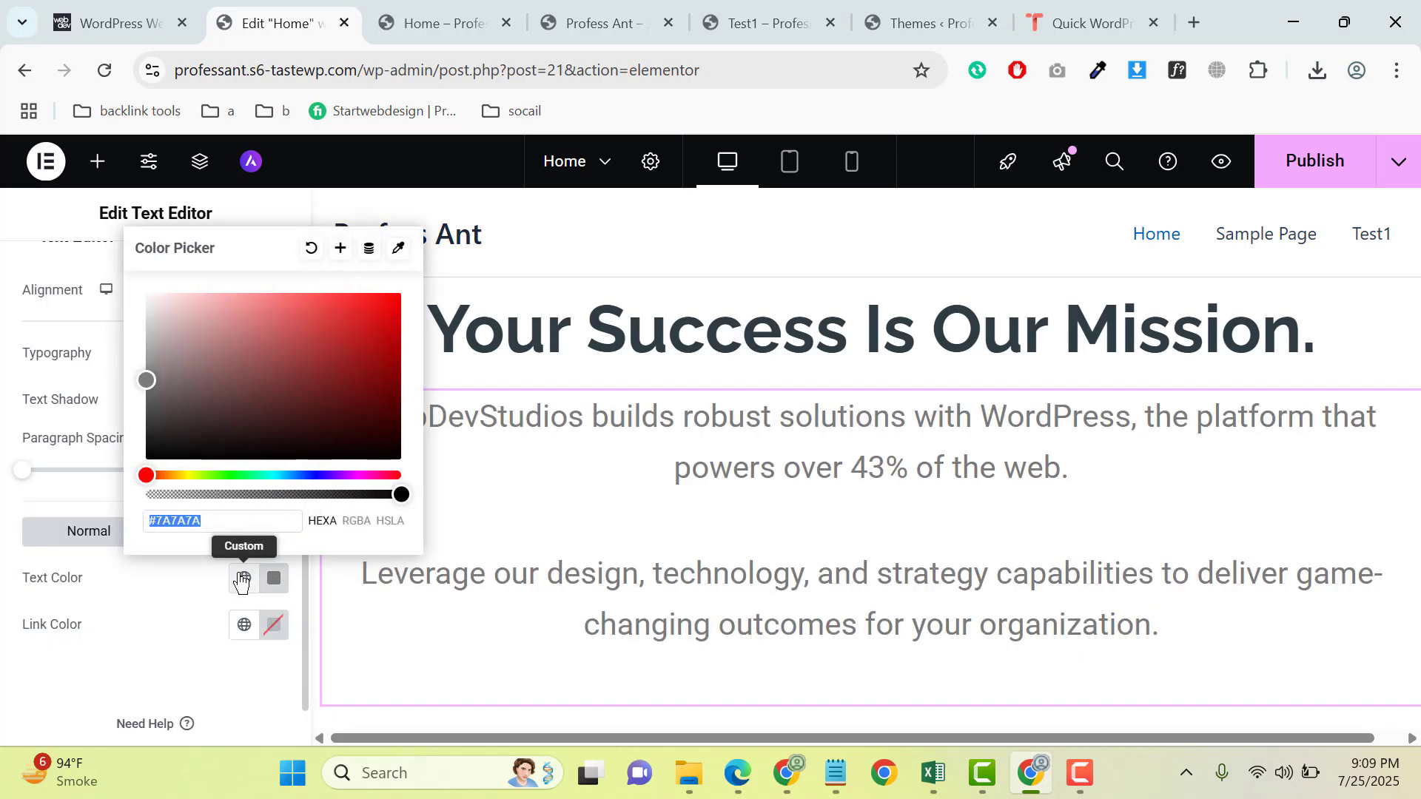
key("ctrl+v")
left_click(102, 662)
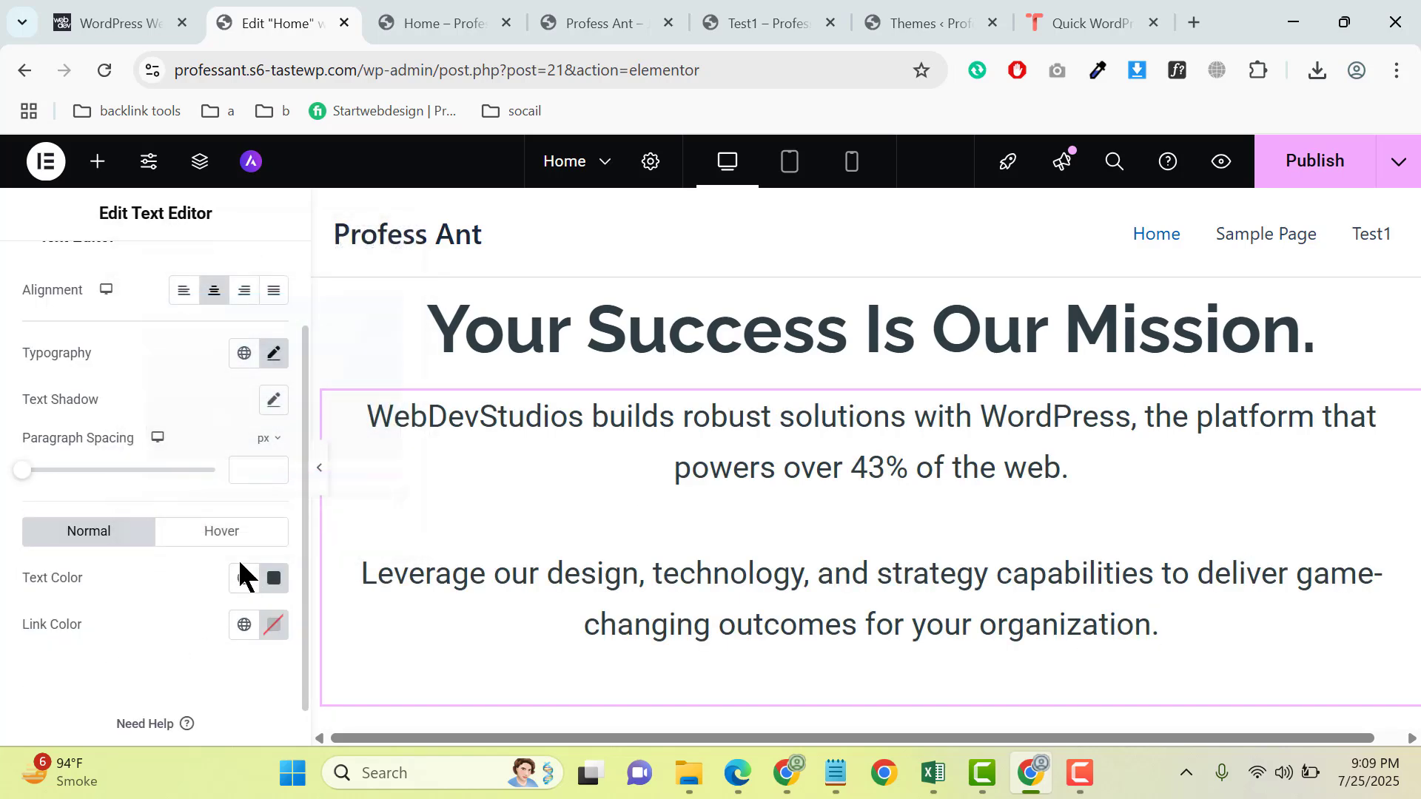
- Set the Text Editor paragraphs' font size to 20 px and leave the font family as it is
left_click(272, 353)
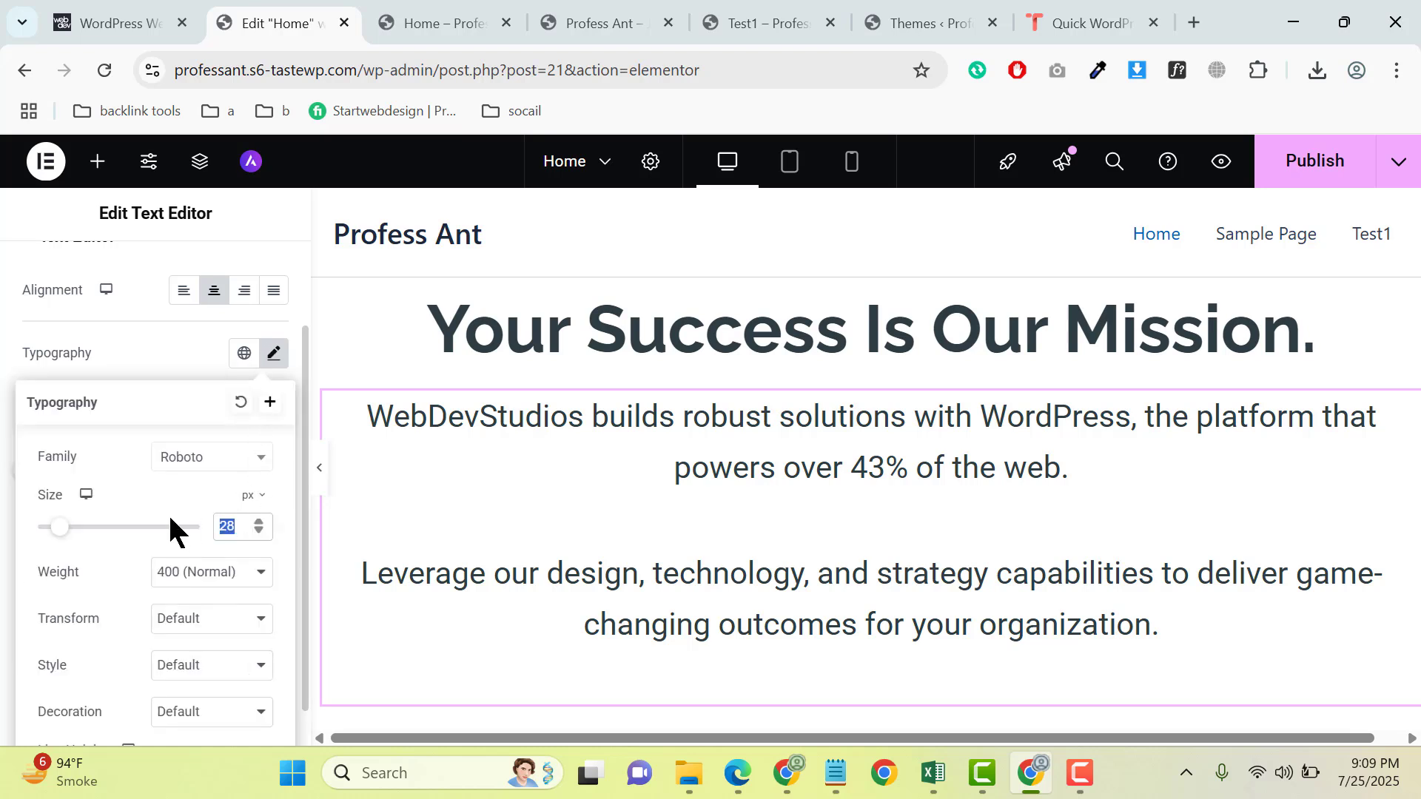
type("20")
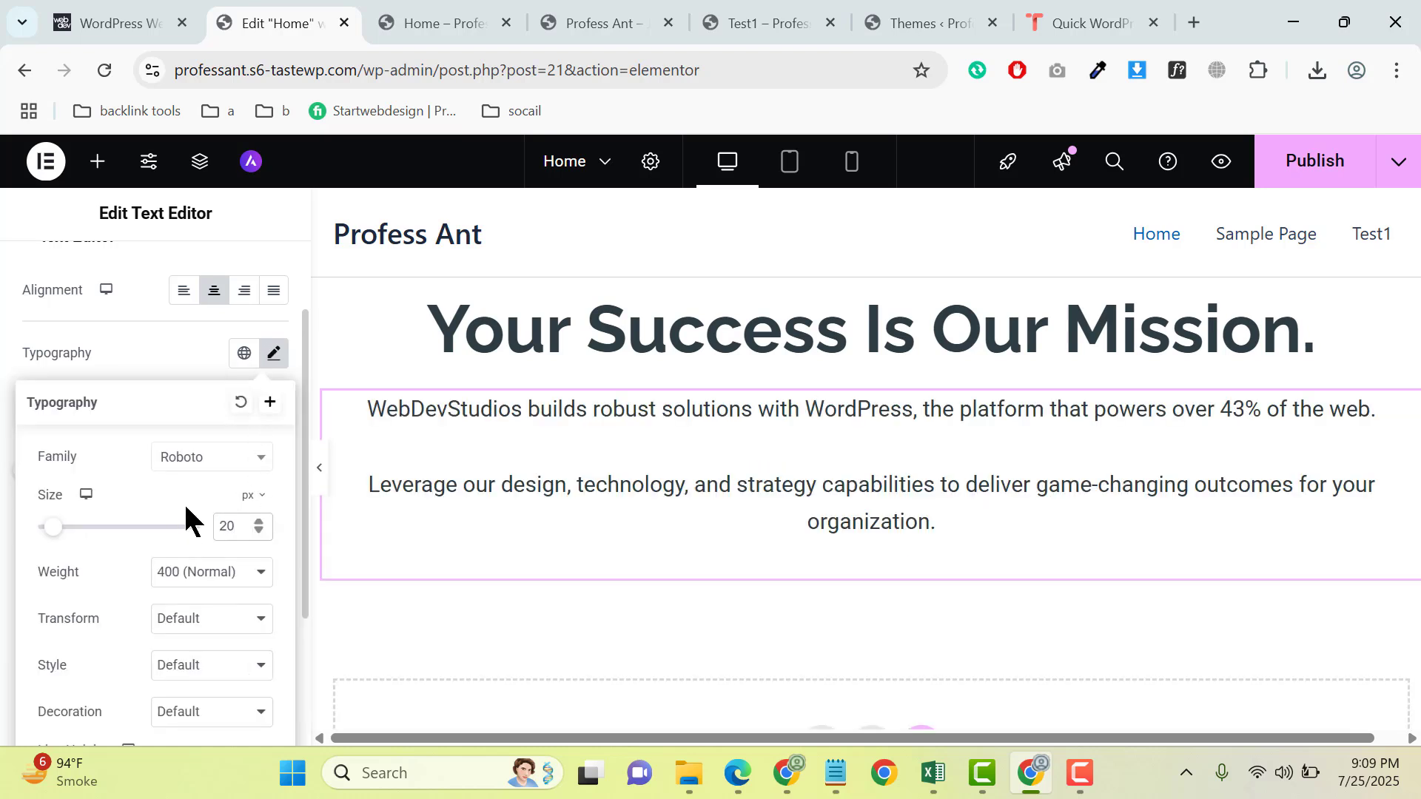
left_click(198, 456)
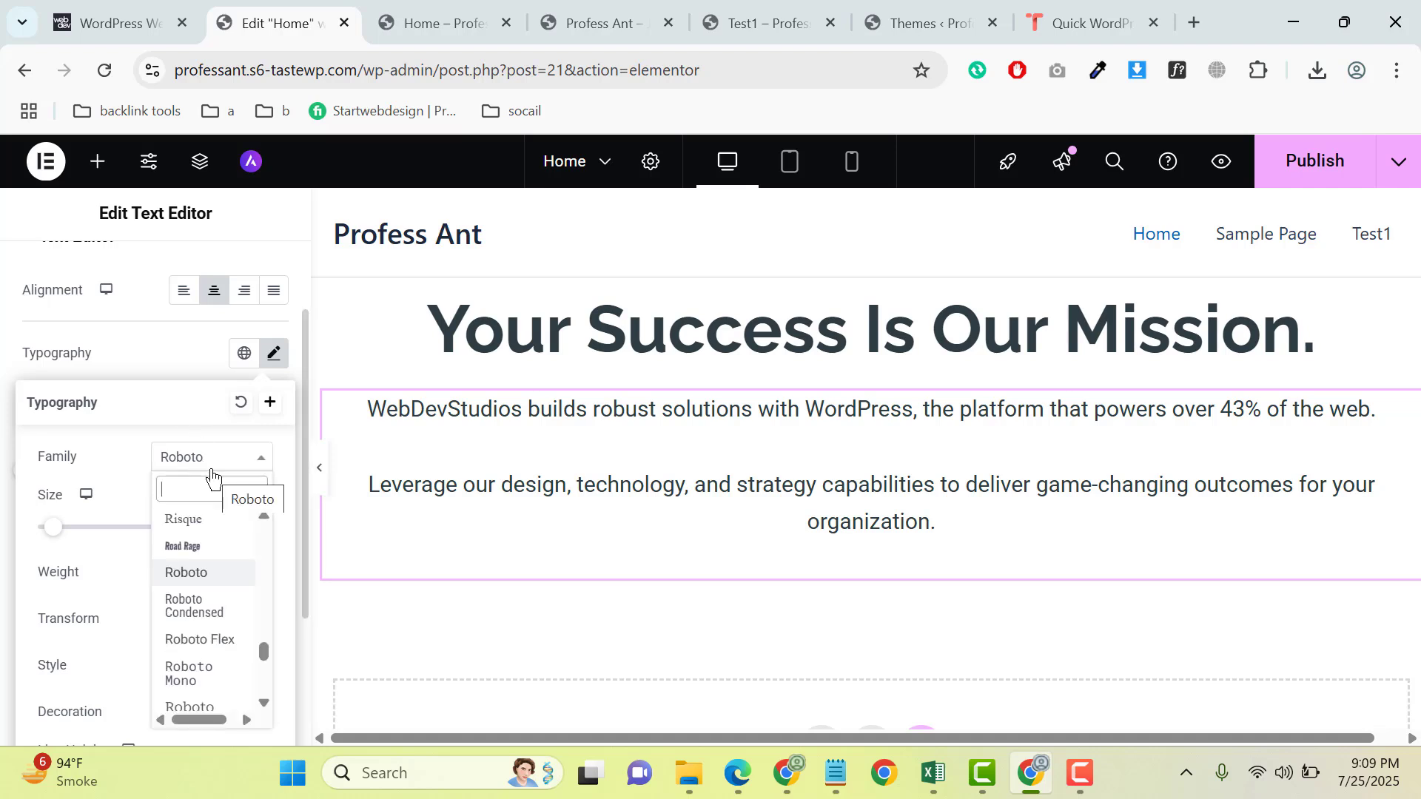
left_click(126, 352)
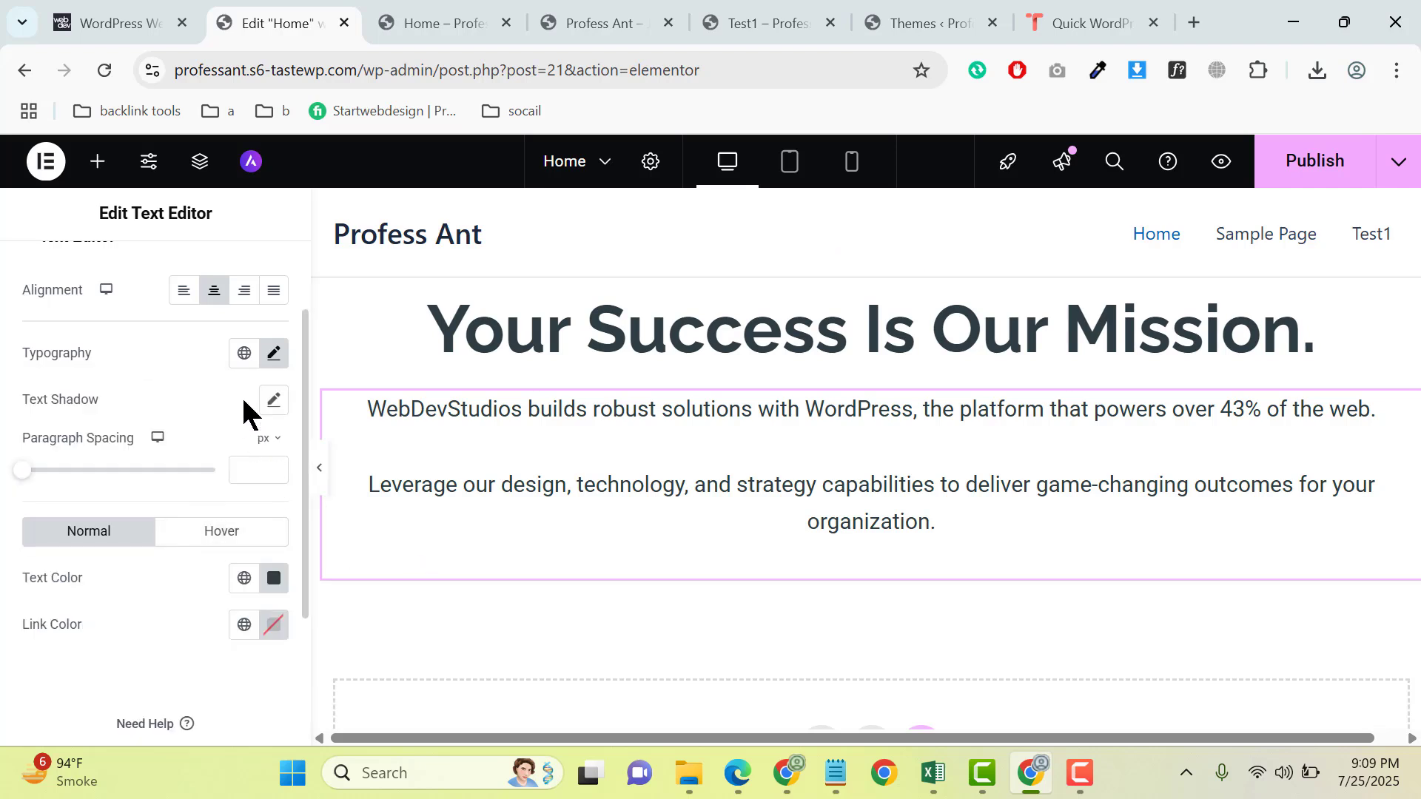
- Set the paragraphs' line height to 32 px and check the page at full width without the editing panel
left_click(274, 356)
scroll(185, 577, "down", 3)
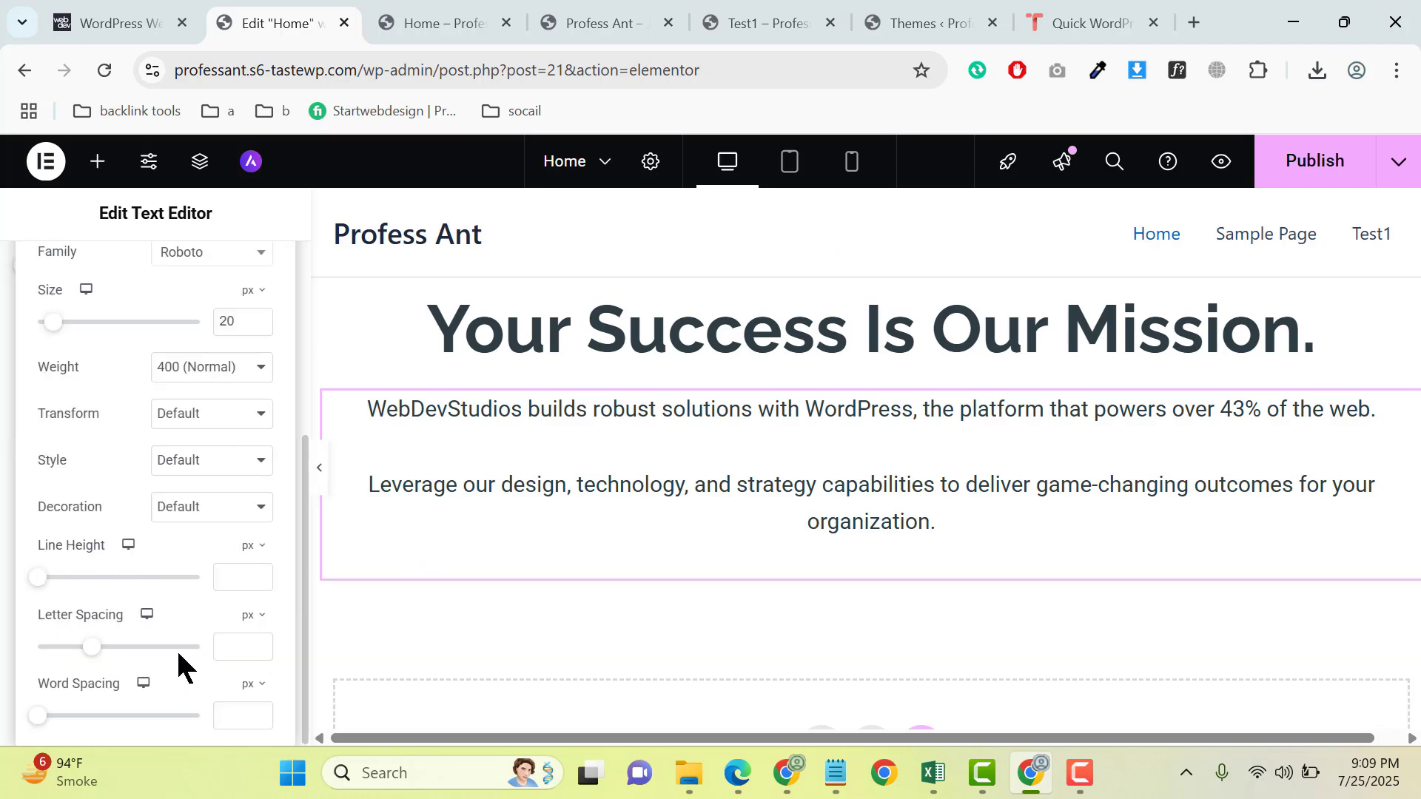
left_click(227, 578)
type("32")
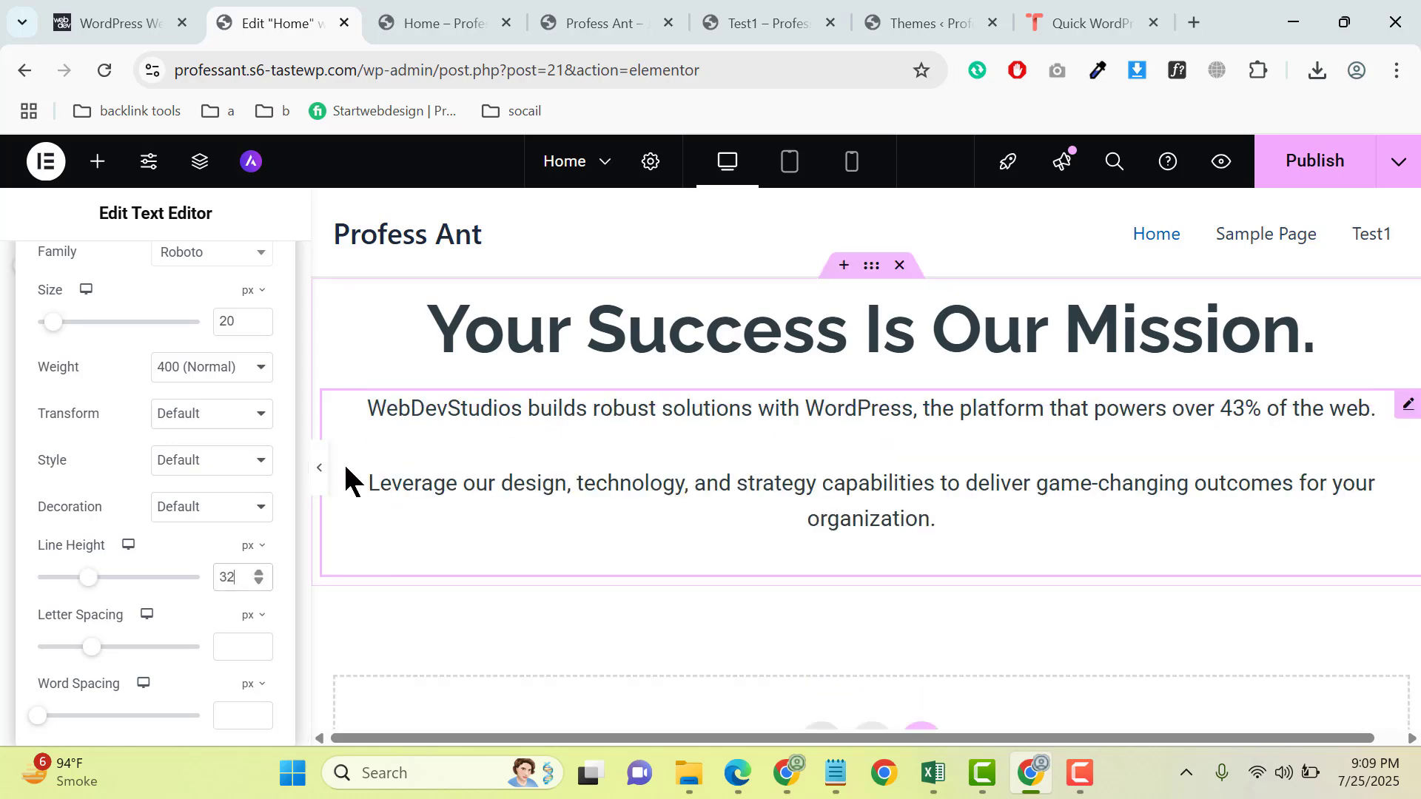
left_click(320, 470)
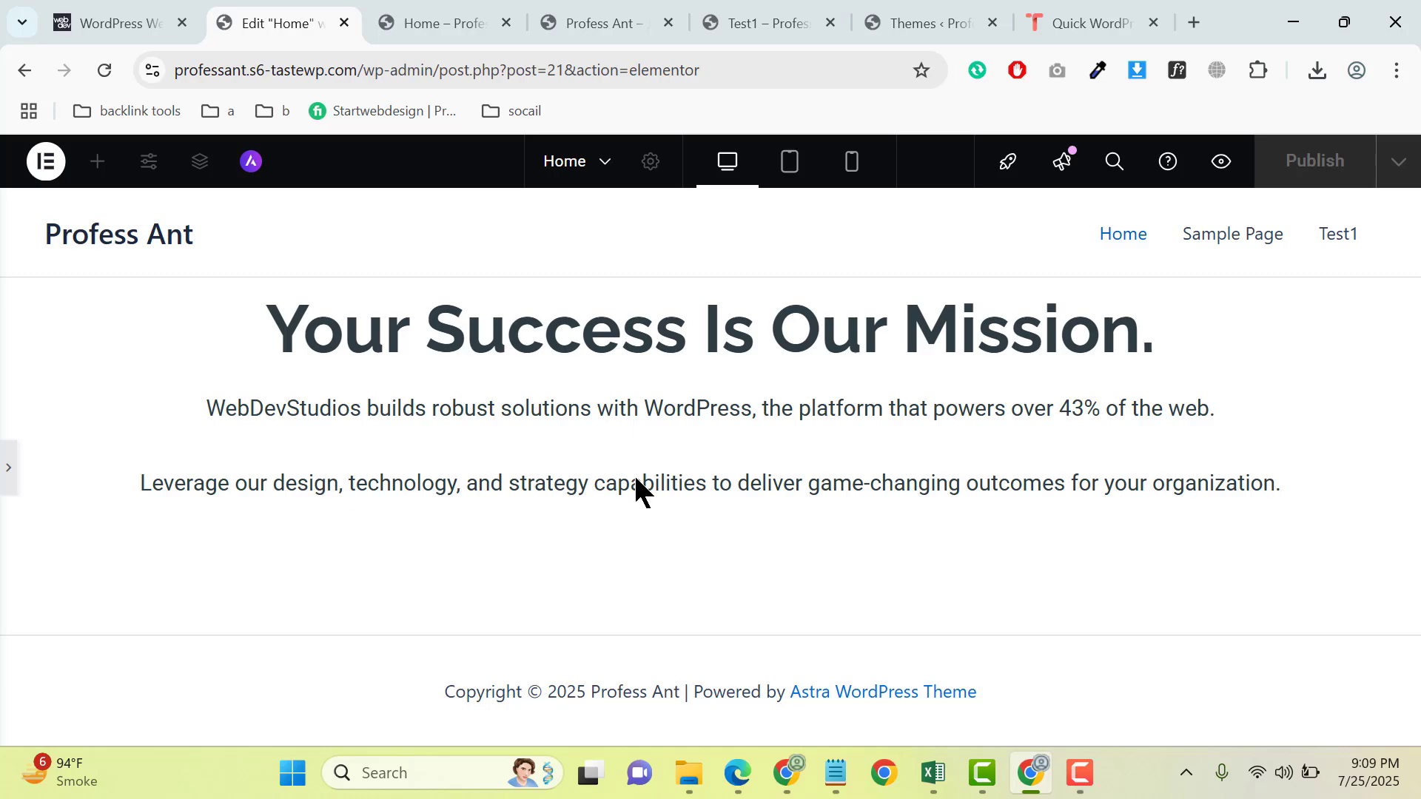
left_click(7, 461)
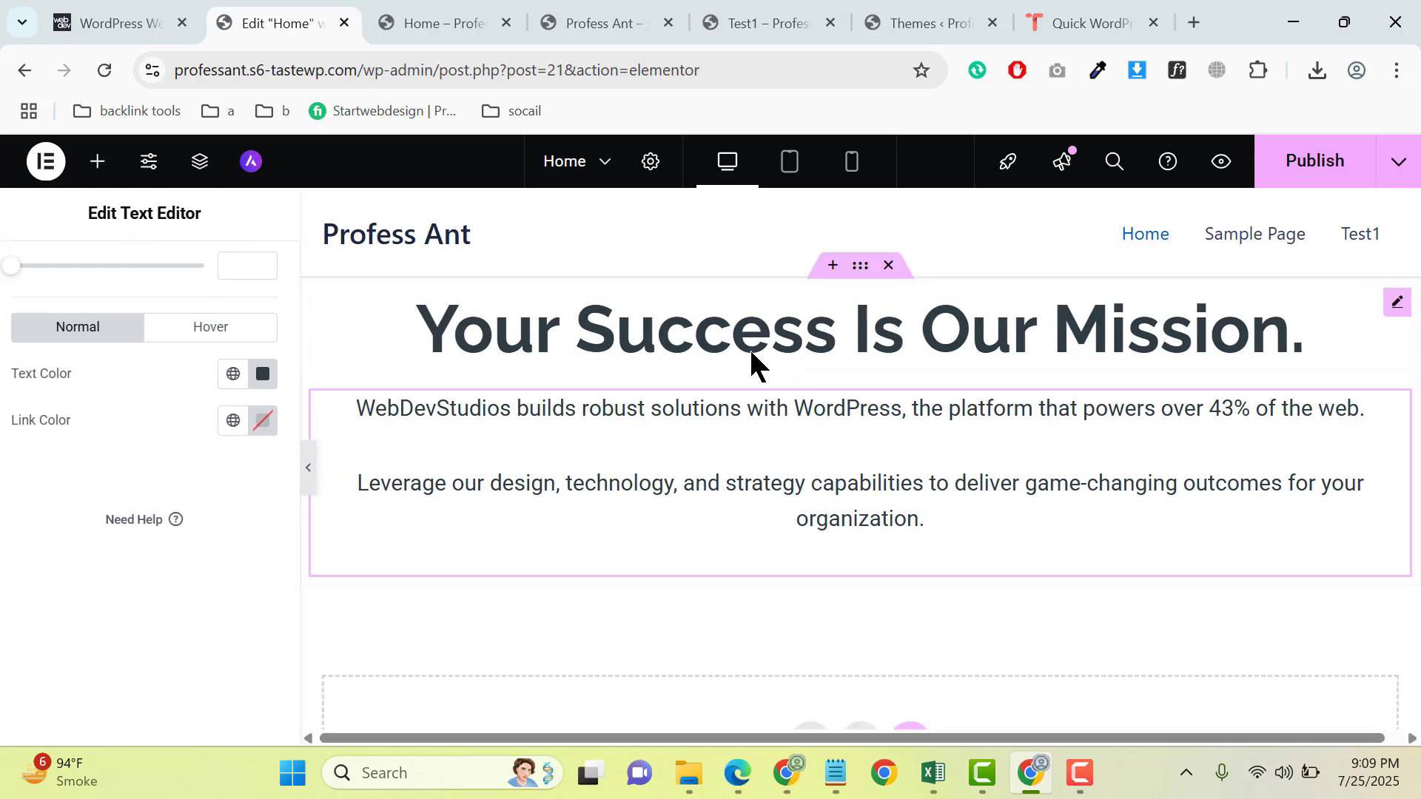
- Check the heading's typography settings, and set the Text Editor paragraphs' top margin to 5 px
left_click(716, 348)
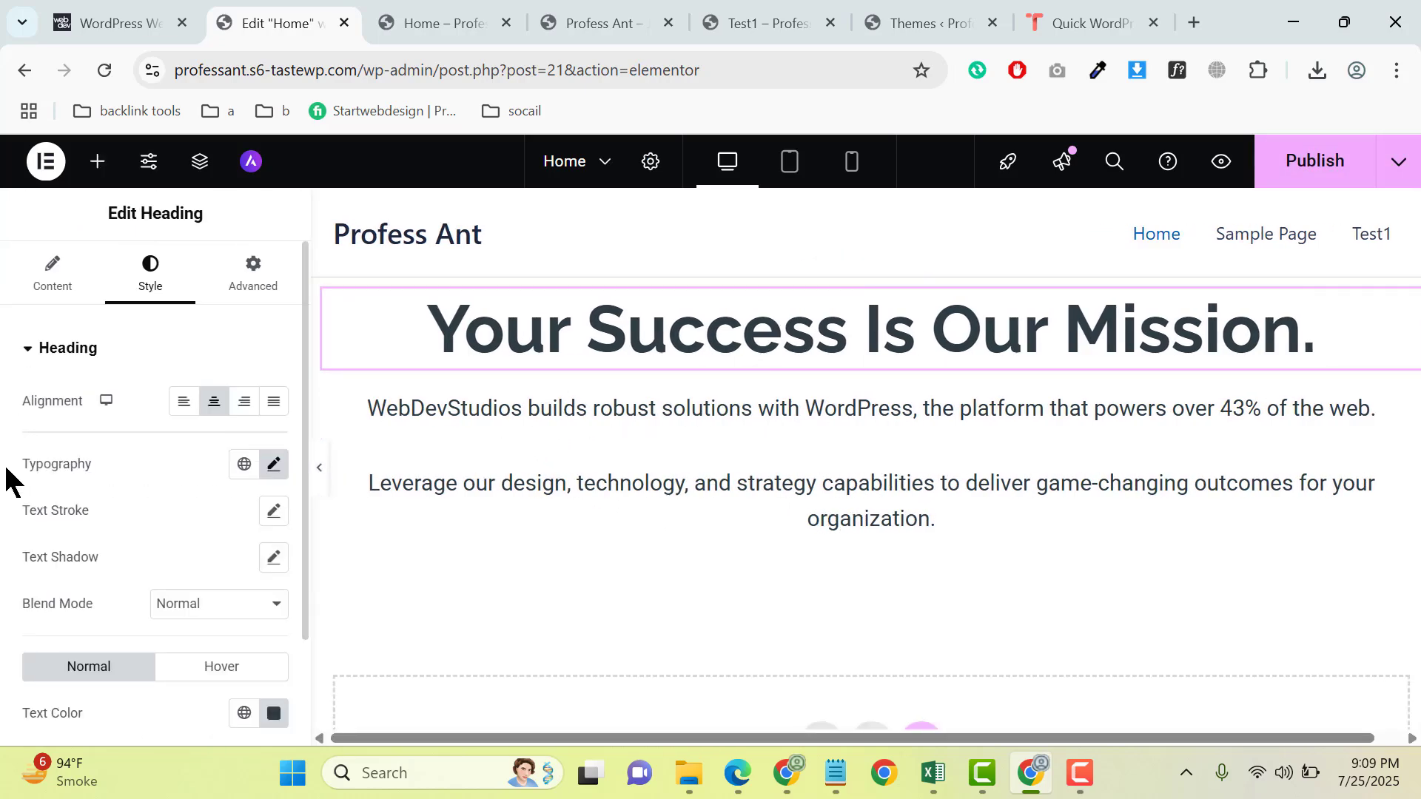
left_click(273, 465)
scroll(187, 570, "down", 3)
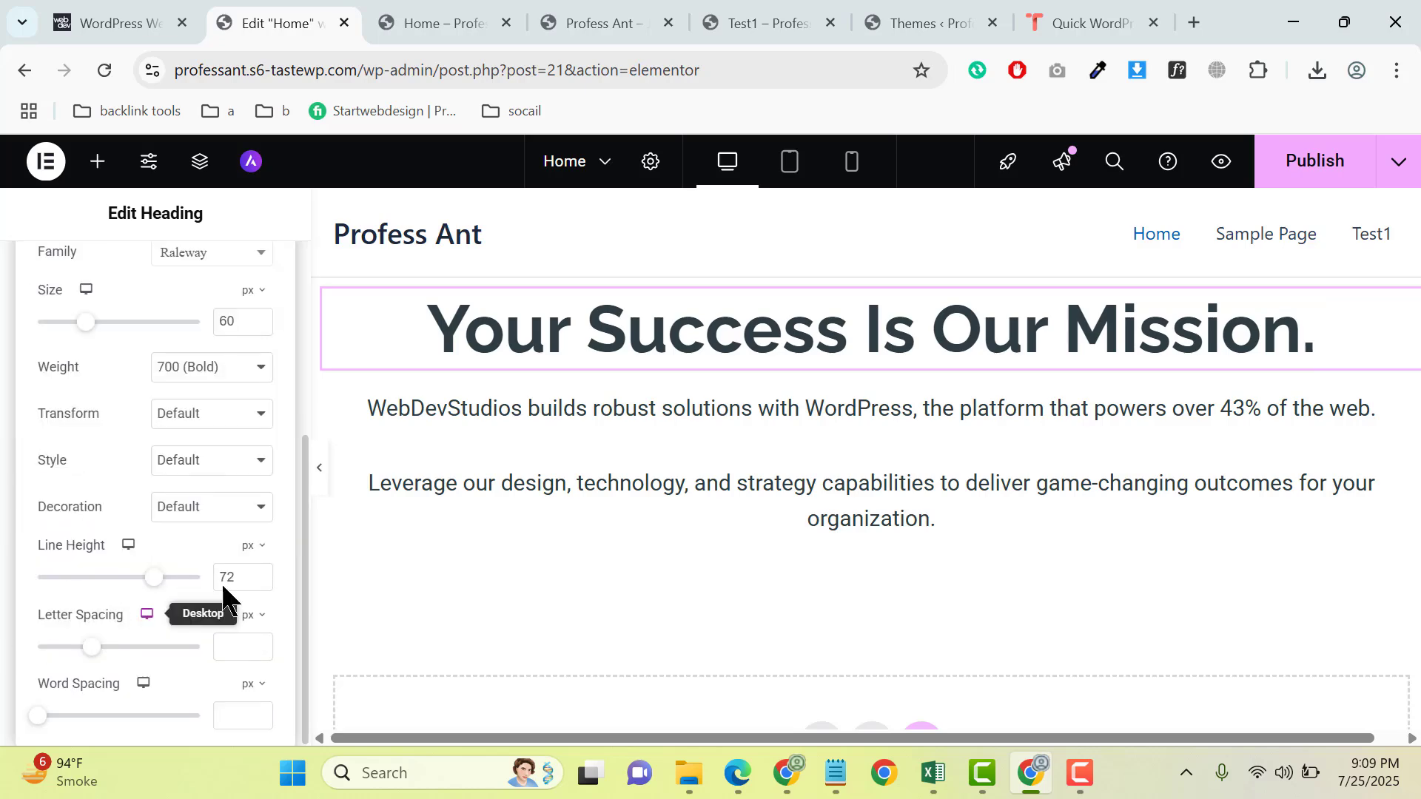
left_click(764, 419)
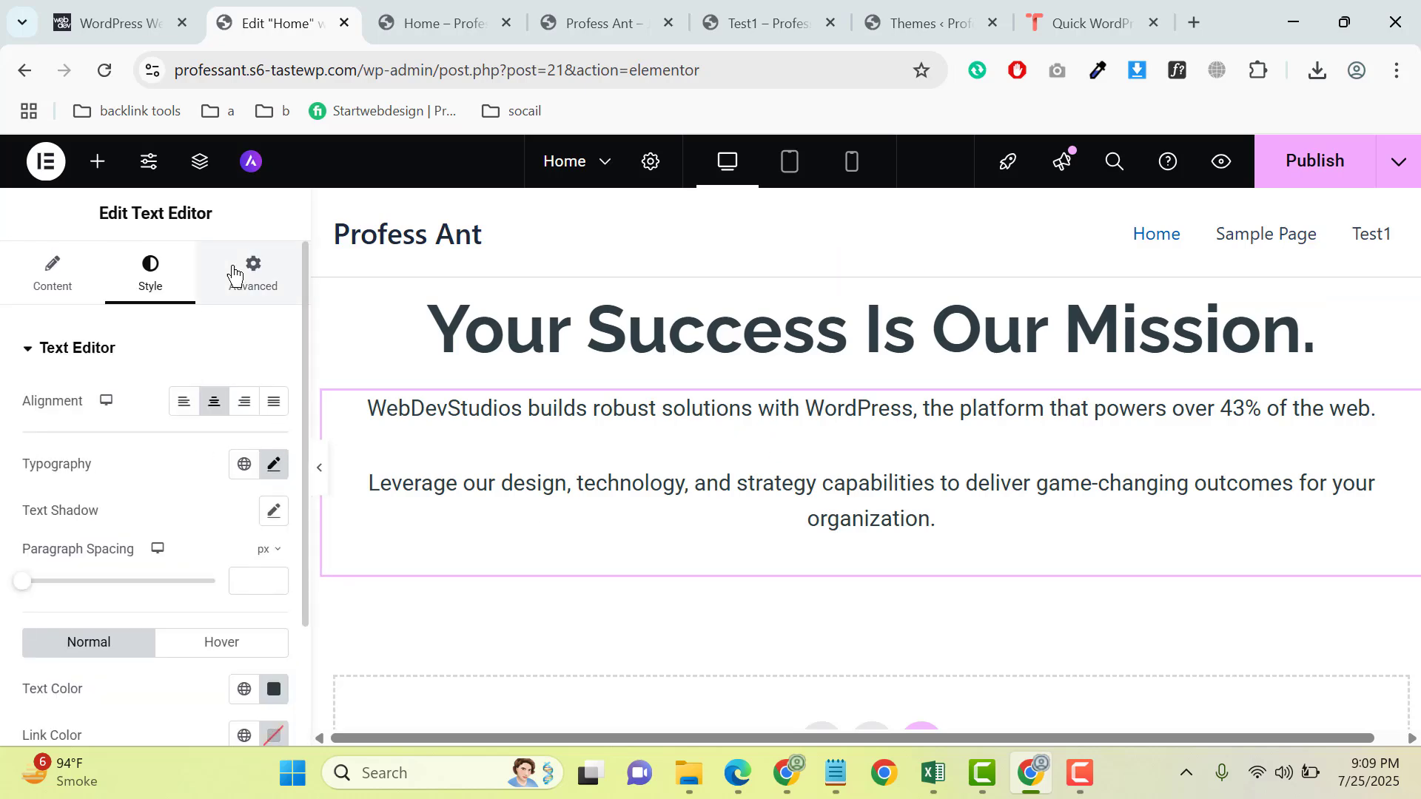
left_click(268, 289)
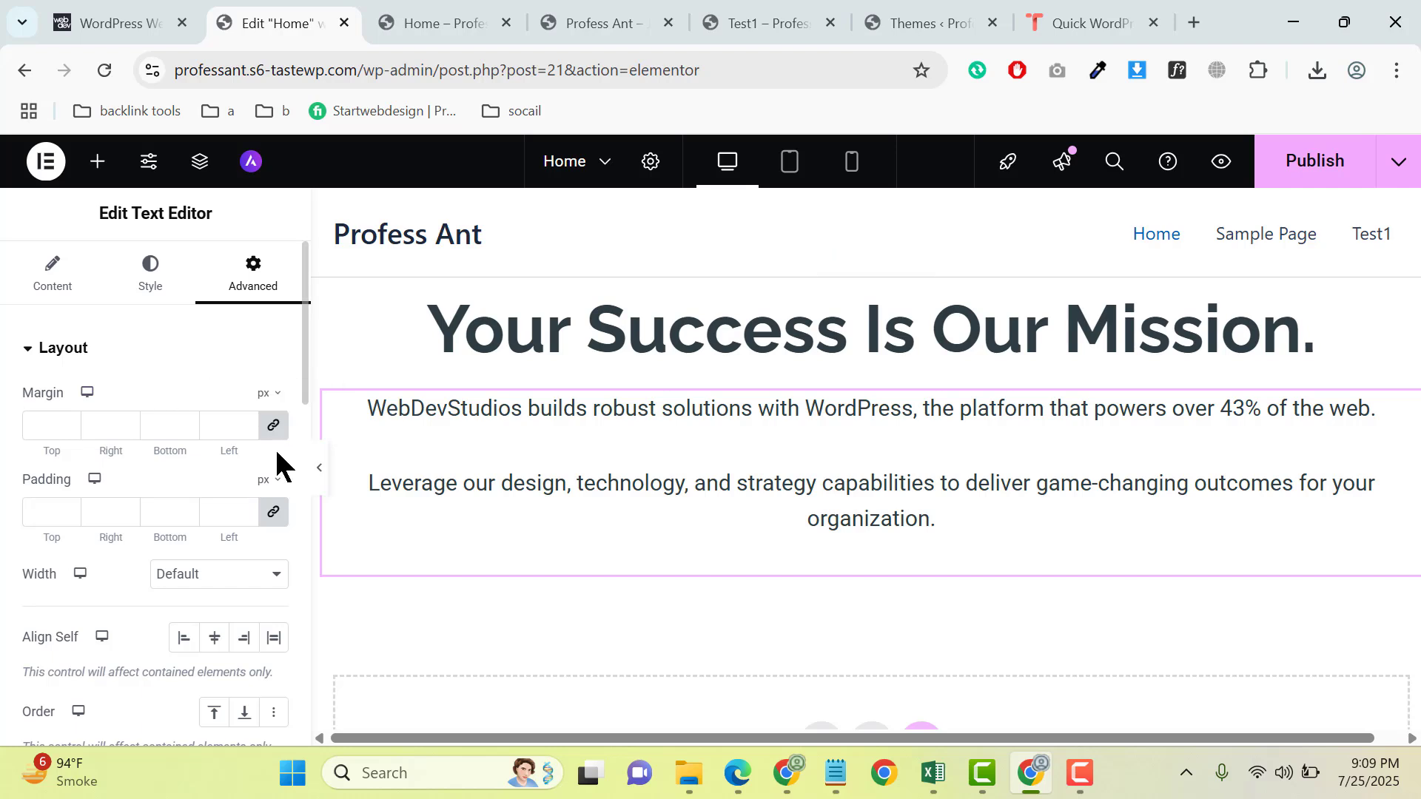
left_click(67, 419)
left_click(66, 419)
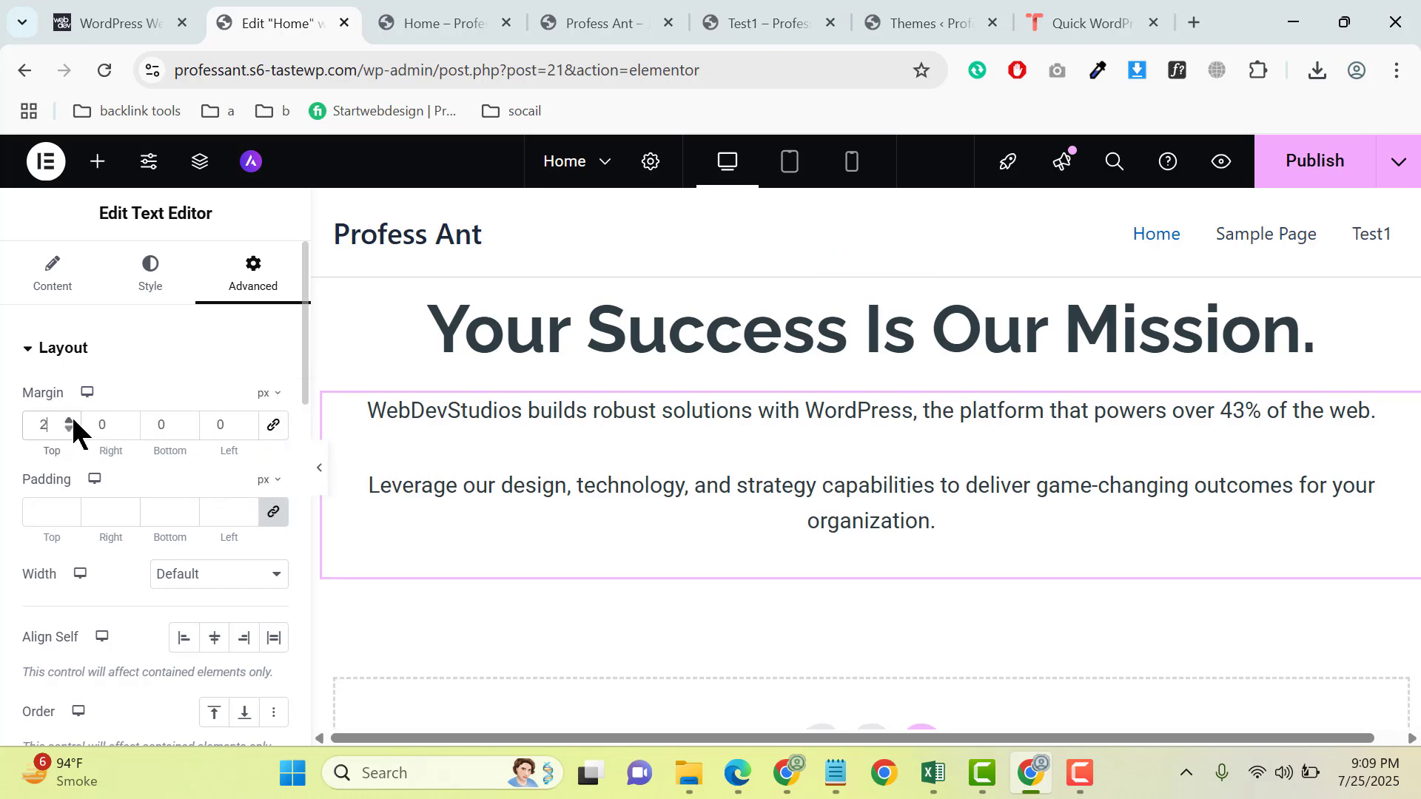
left_click(69, 419)
left_click(69, 419)
left_click(69, 418)
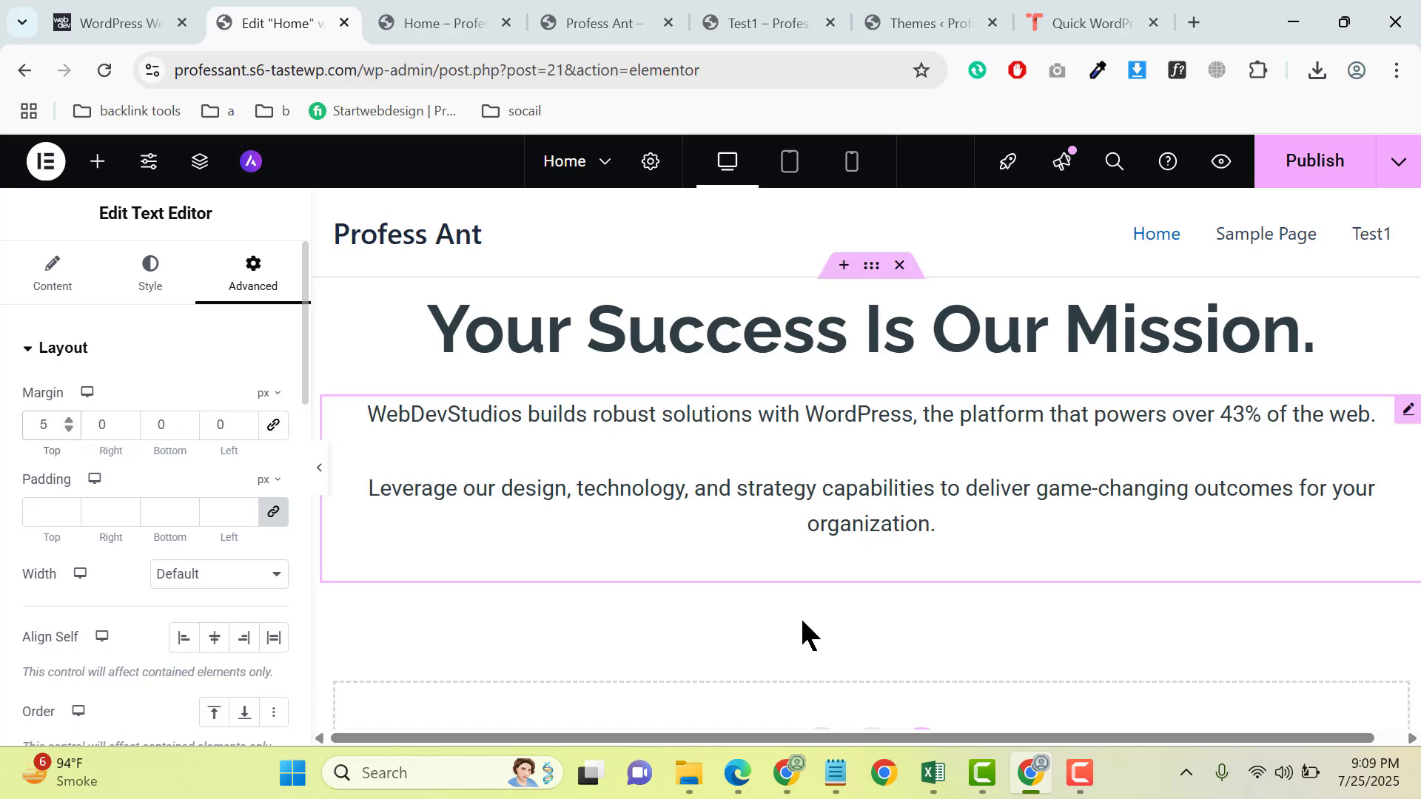
- Review the button row on the webdevstudios.com reference page, and add a container below the Home page's intro paragraphs
left_click(157, 6)
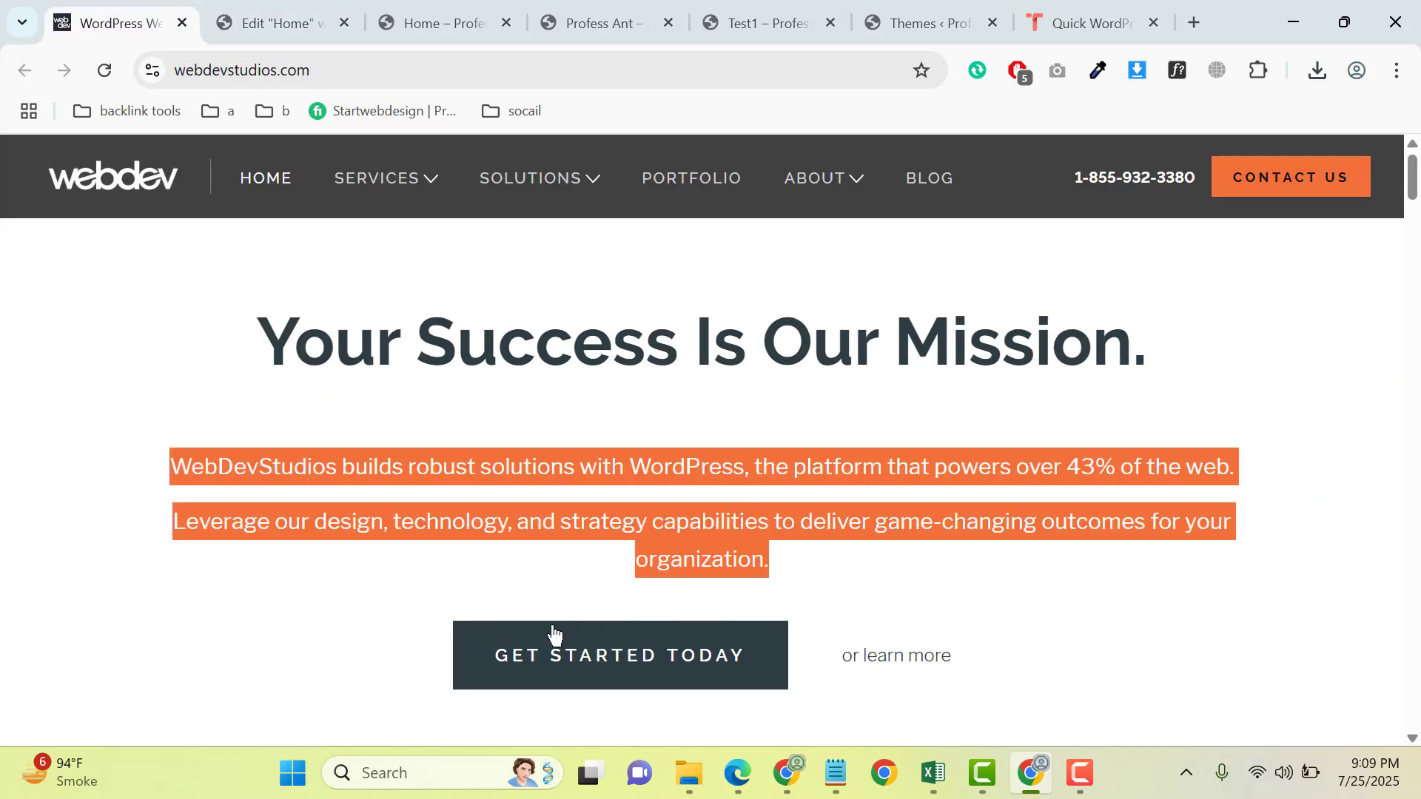
left_click(368, 565)
scroll(637, 558, "down", 3)
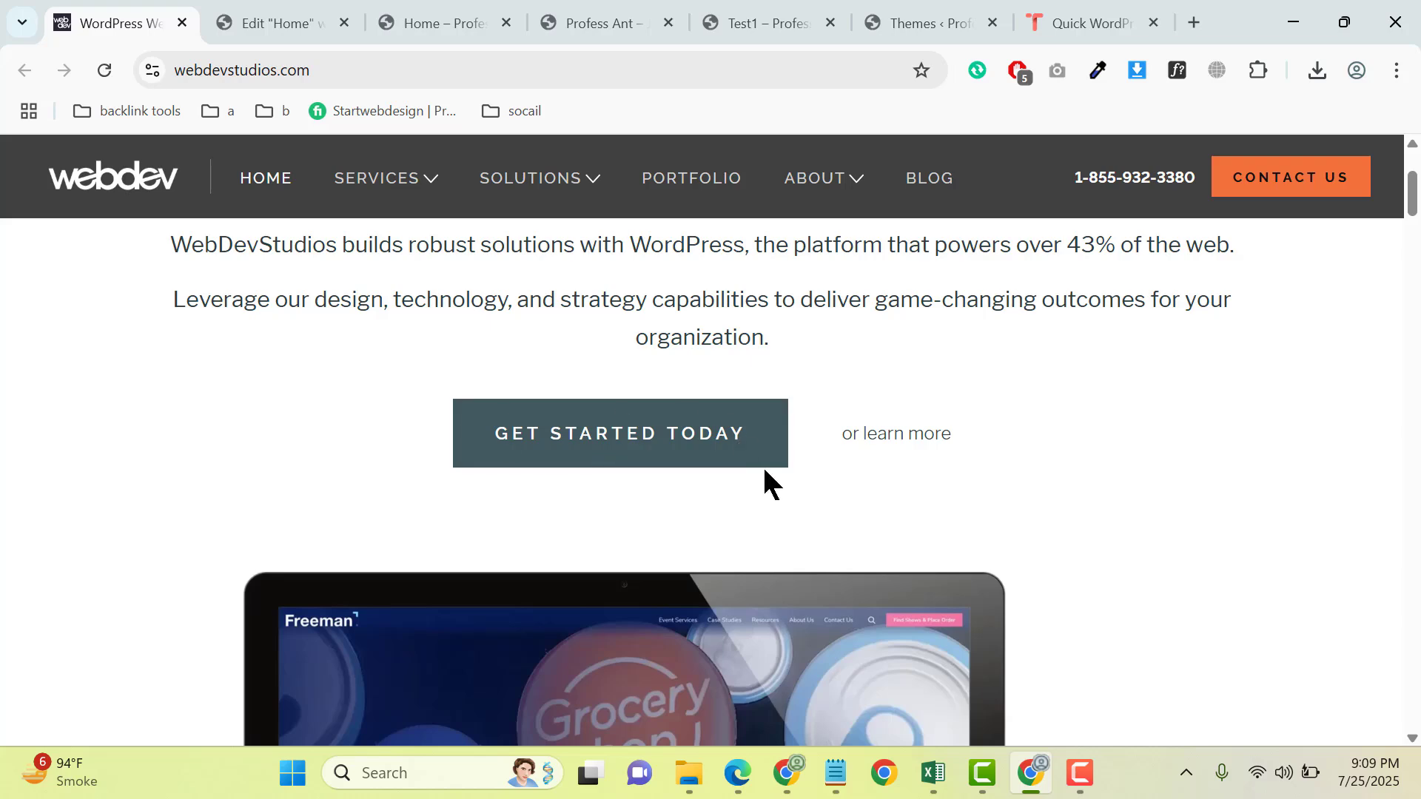
scroll(1015, 538, "up", 3)
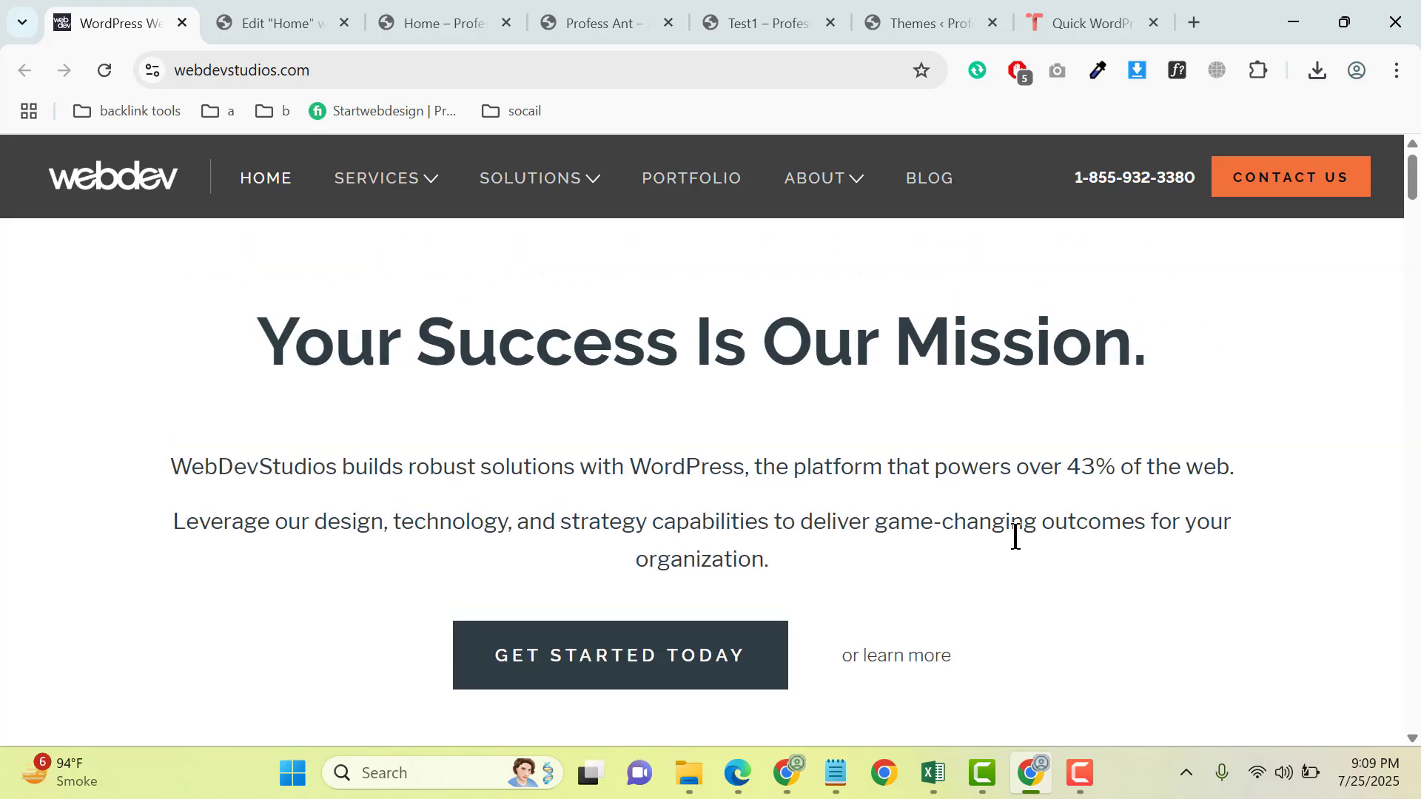
left_click(286, 10)
left_click(97, 162)
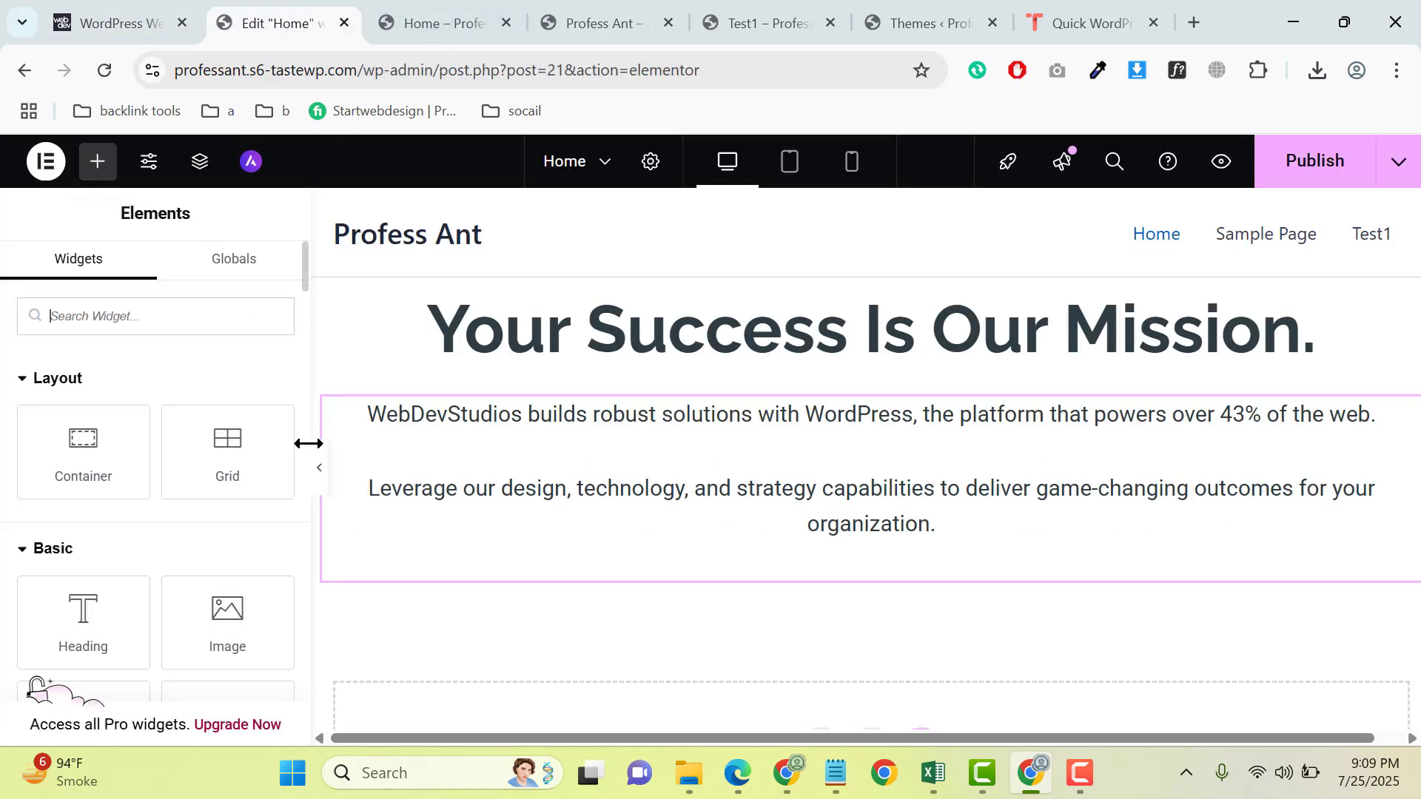
scroll(54, 523, "down", 3)
scroll(189, 548, "down", 2)
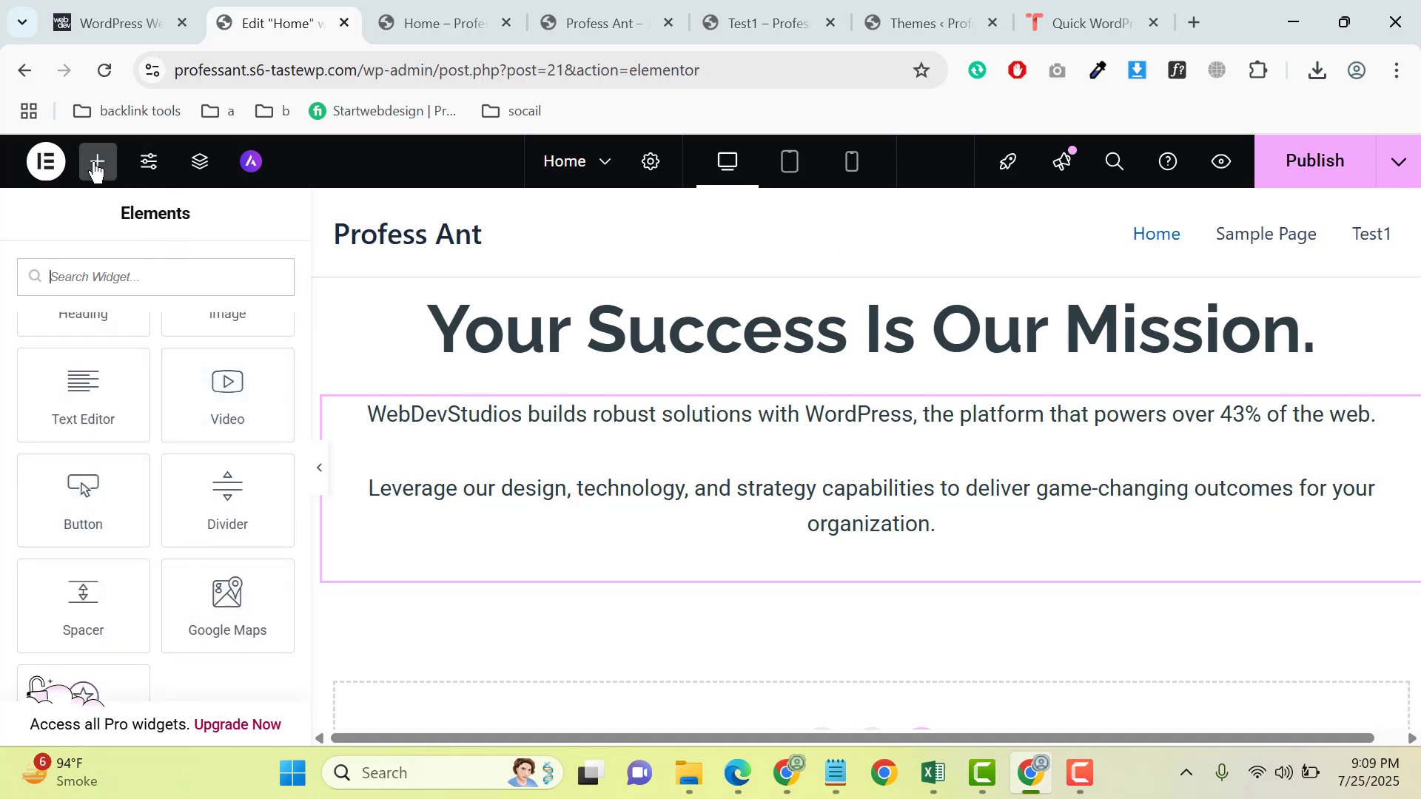
scroll(70, 445, "up", 5)
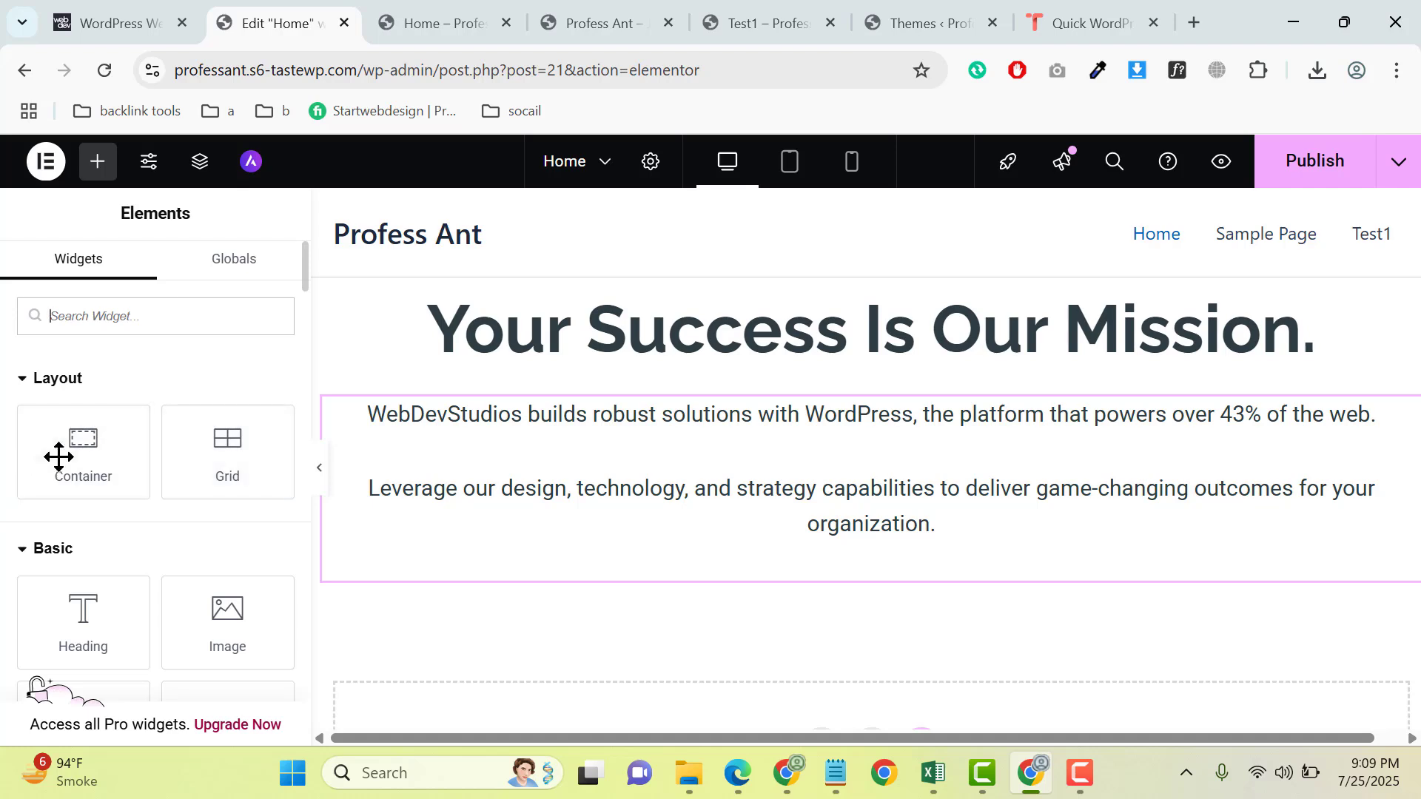
left_click_drag(57, 454, 912, 552)
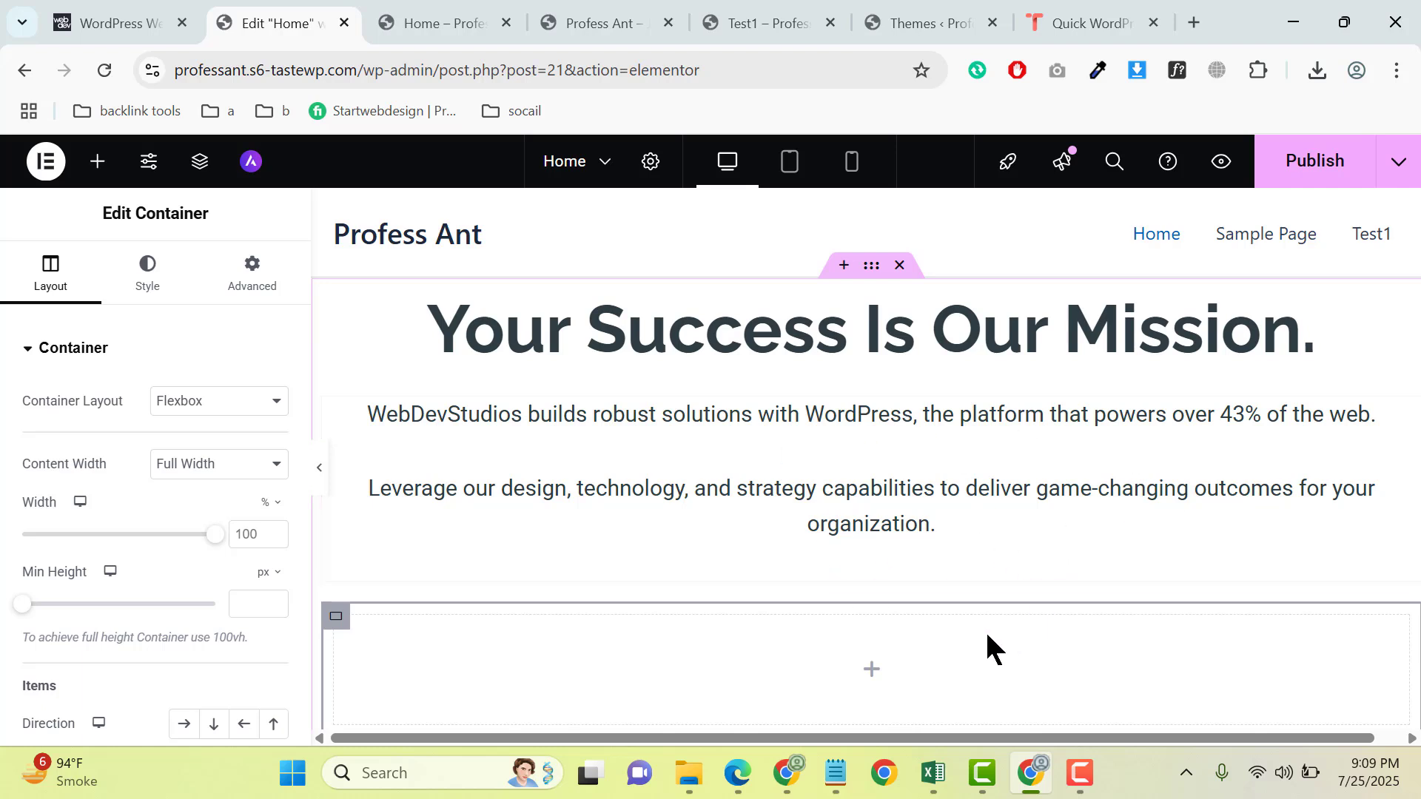
- Nest a second container inside the empty container below the paragraphs
left_click(873, 670)
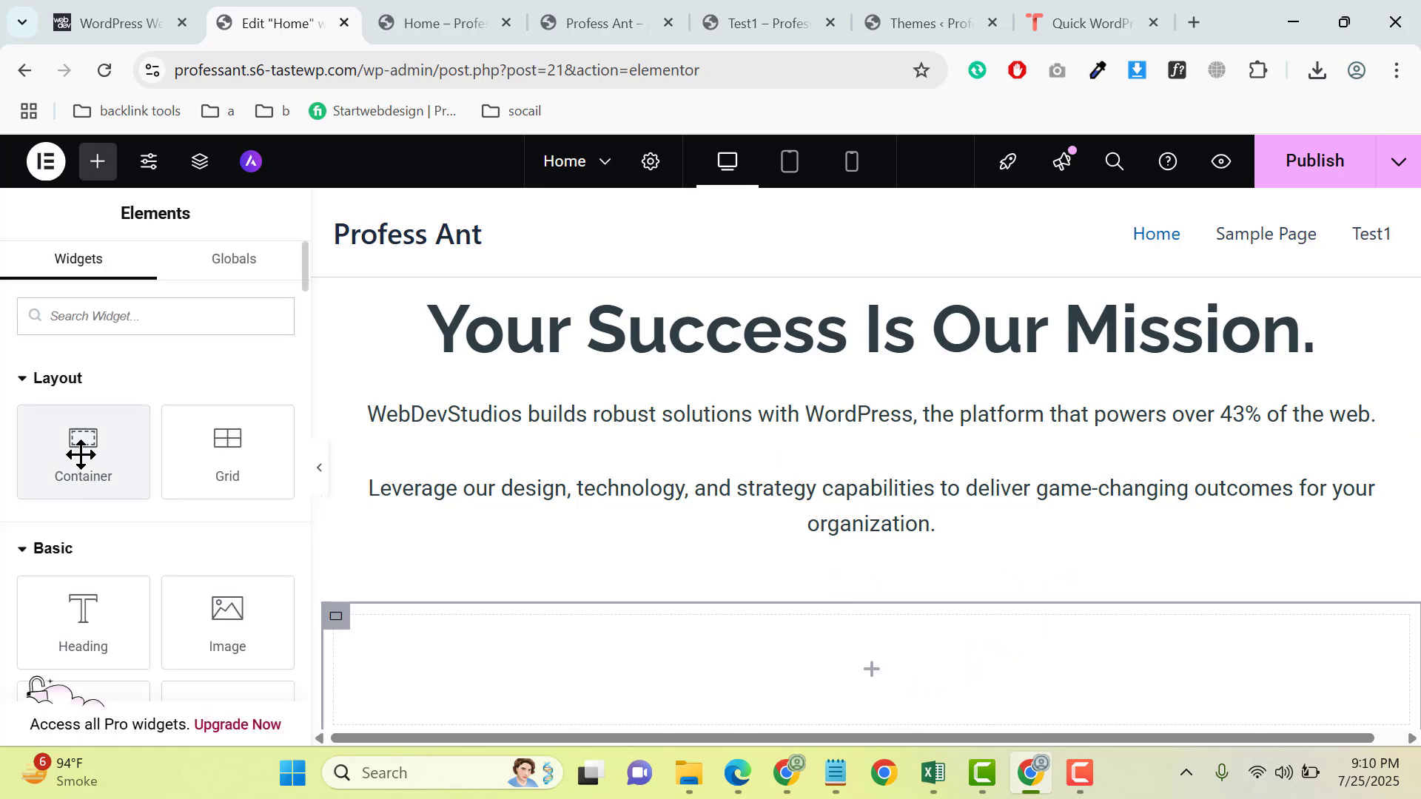
scroll(533, 516, "down", 2)
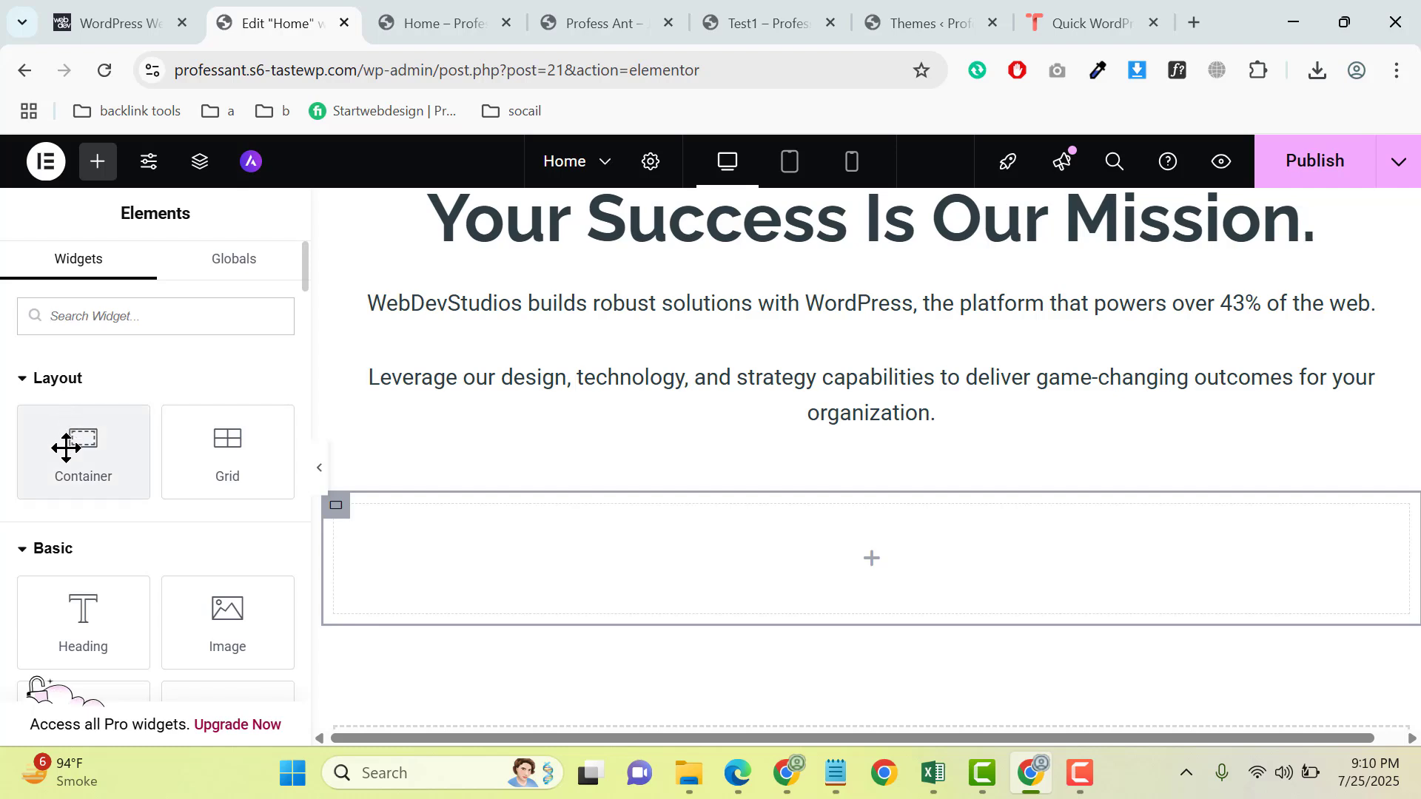
left_click_drag(63, 445, 851, 542)
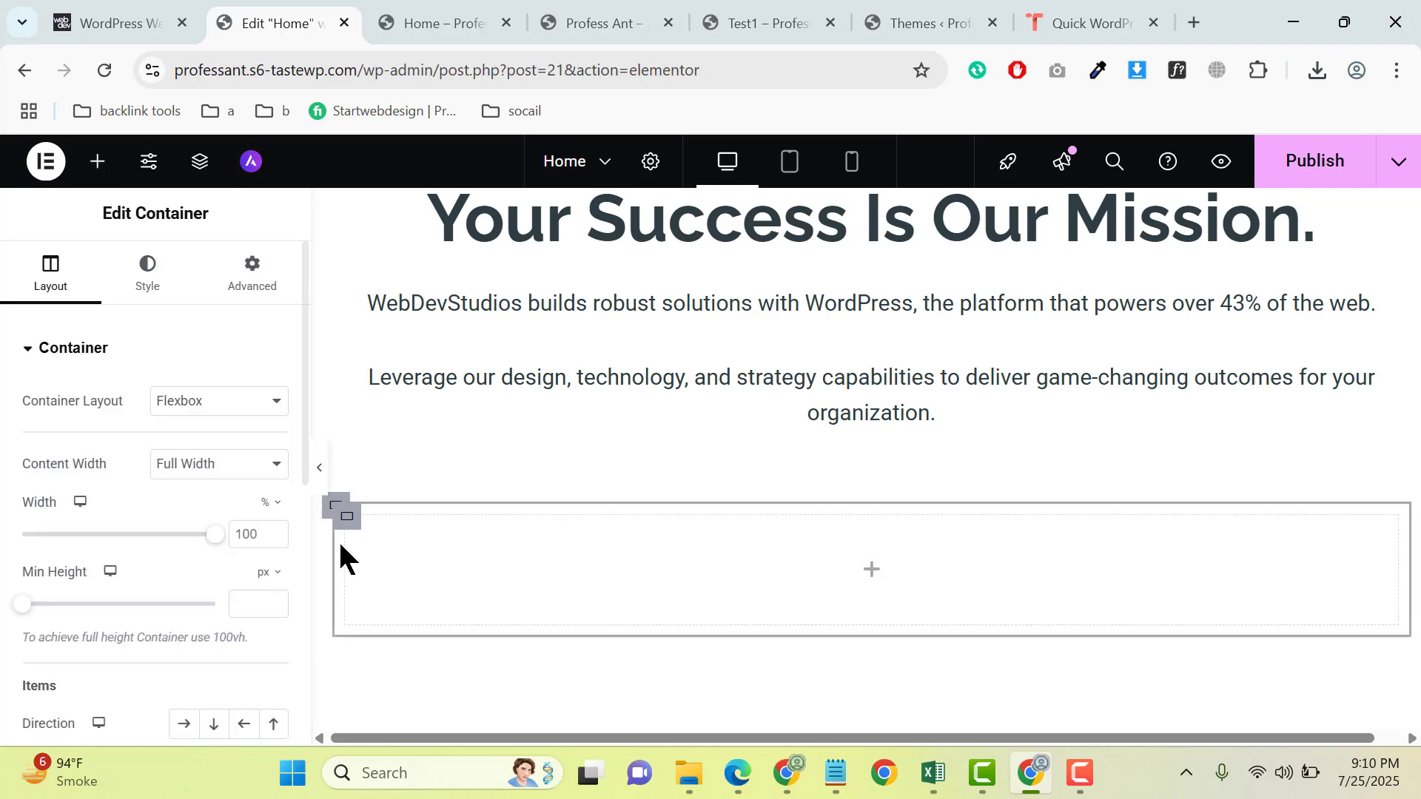
- Add a Button widget to the inner nested container
right_click(355, 527)
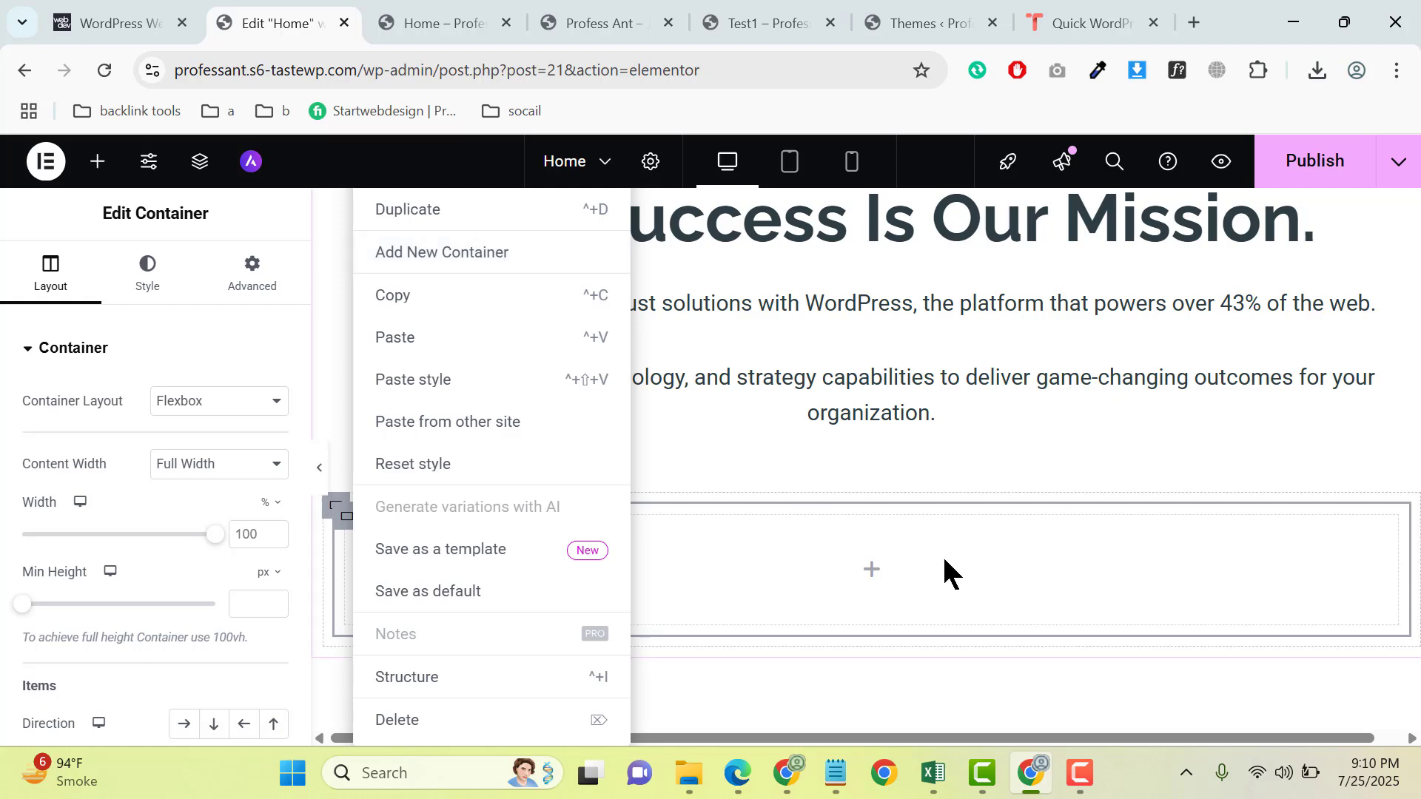
left_click(870, 581)
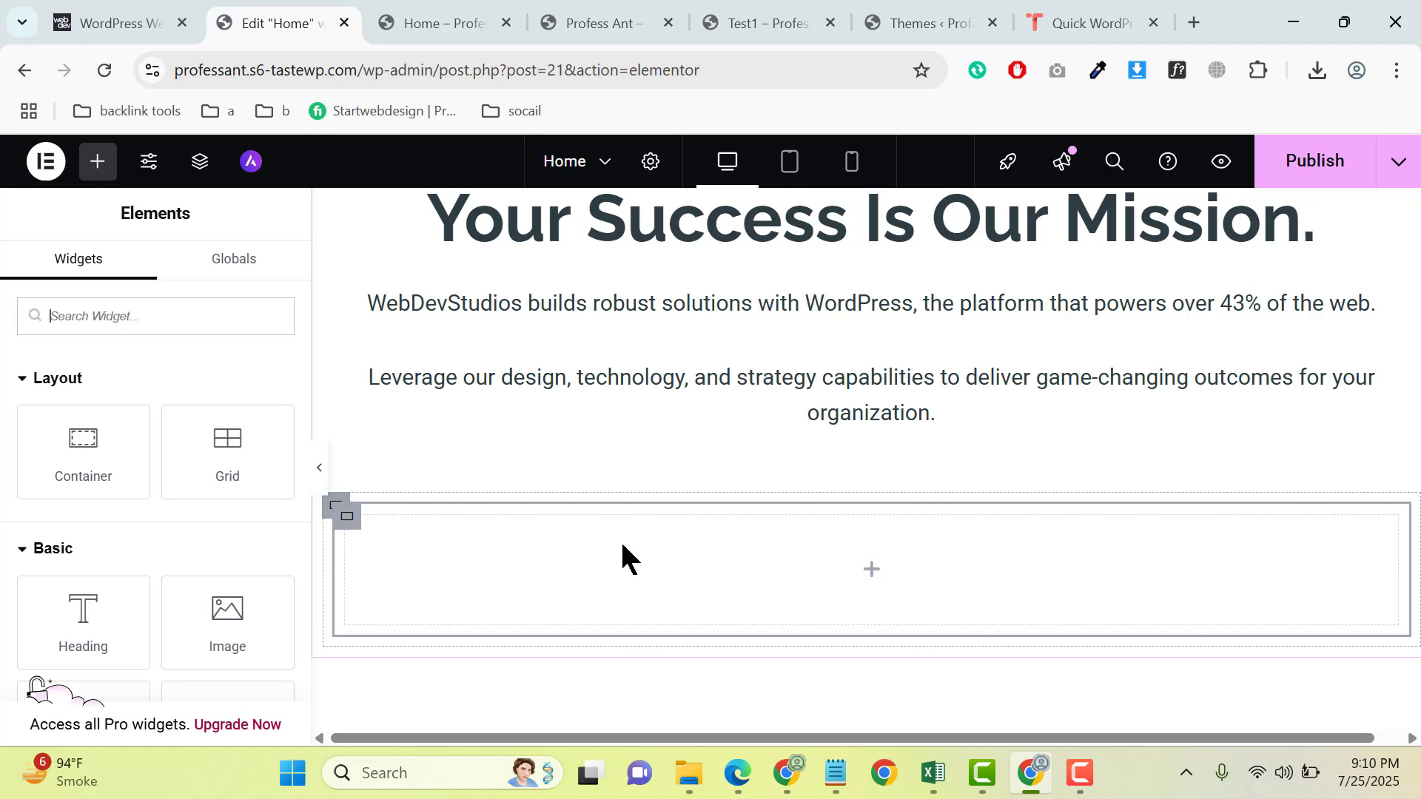
scroll(177, 544, "down", 3)
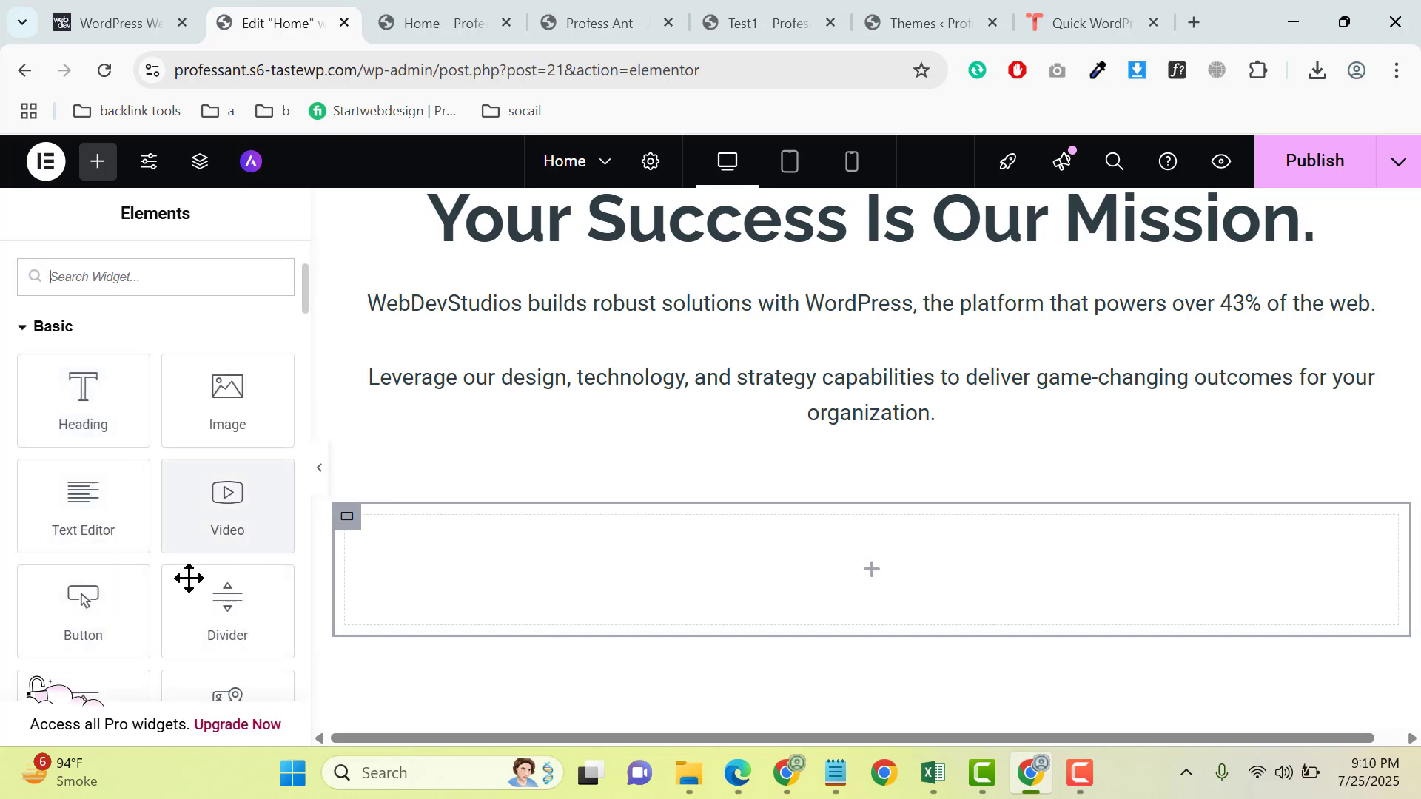
left_click_drag(114, 609, 898, 571)
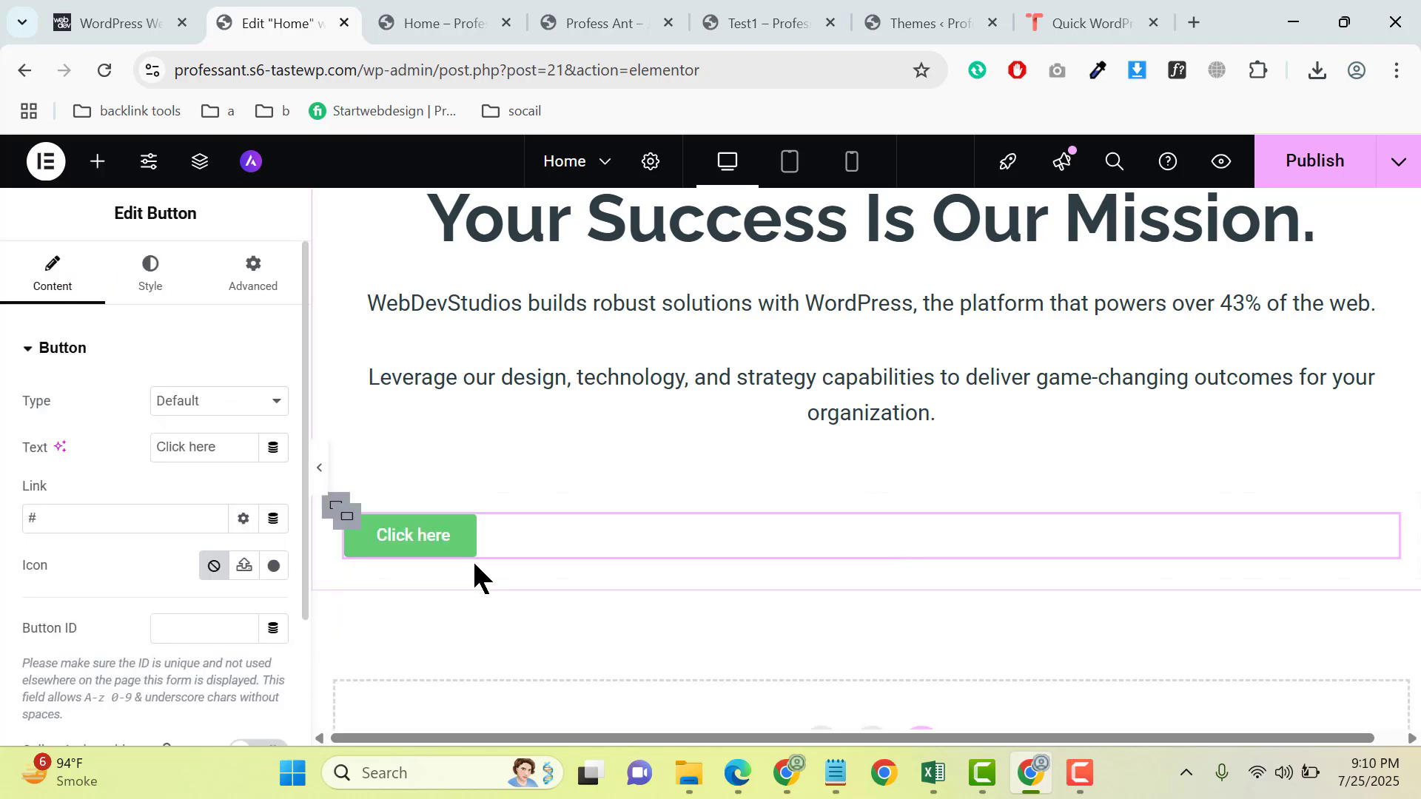
- Set the new button's background color to the copied code #2D3D40
left_click(150, 274)
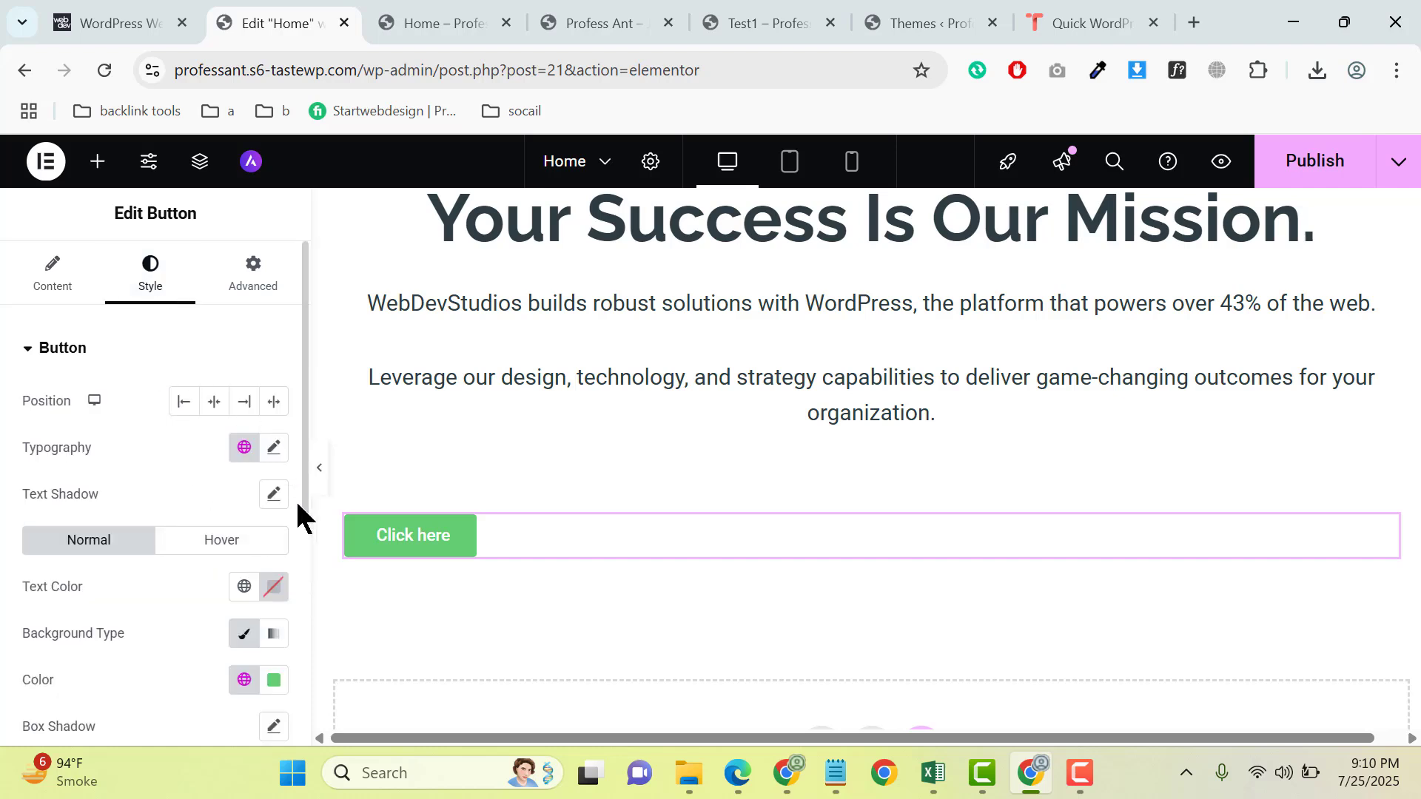
left_click(274, 679)
type("#2D3D40")
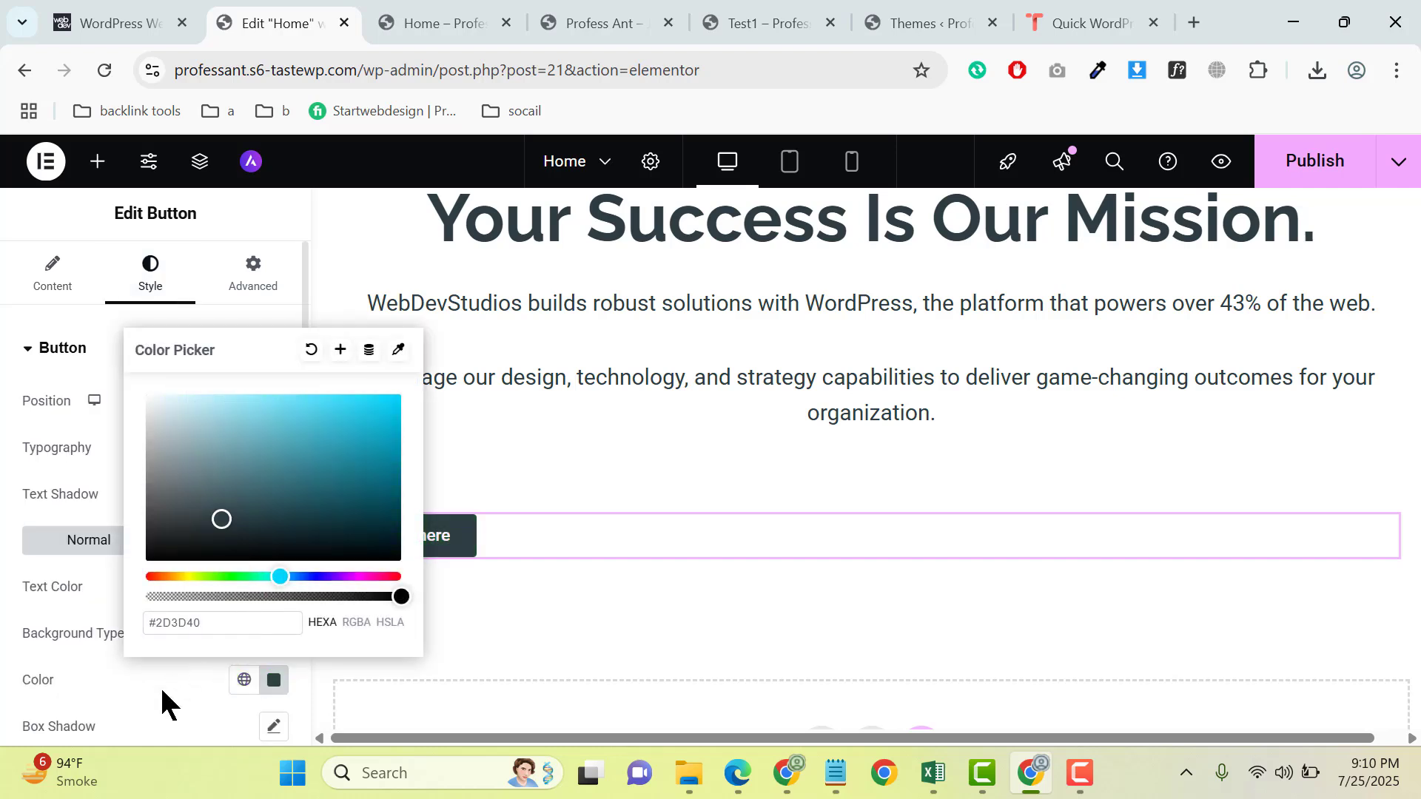
left_click(165, 695)
- Change the button's text to "GET STARTED TODAY"
left_click(68, 282)
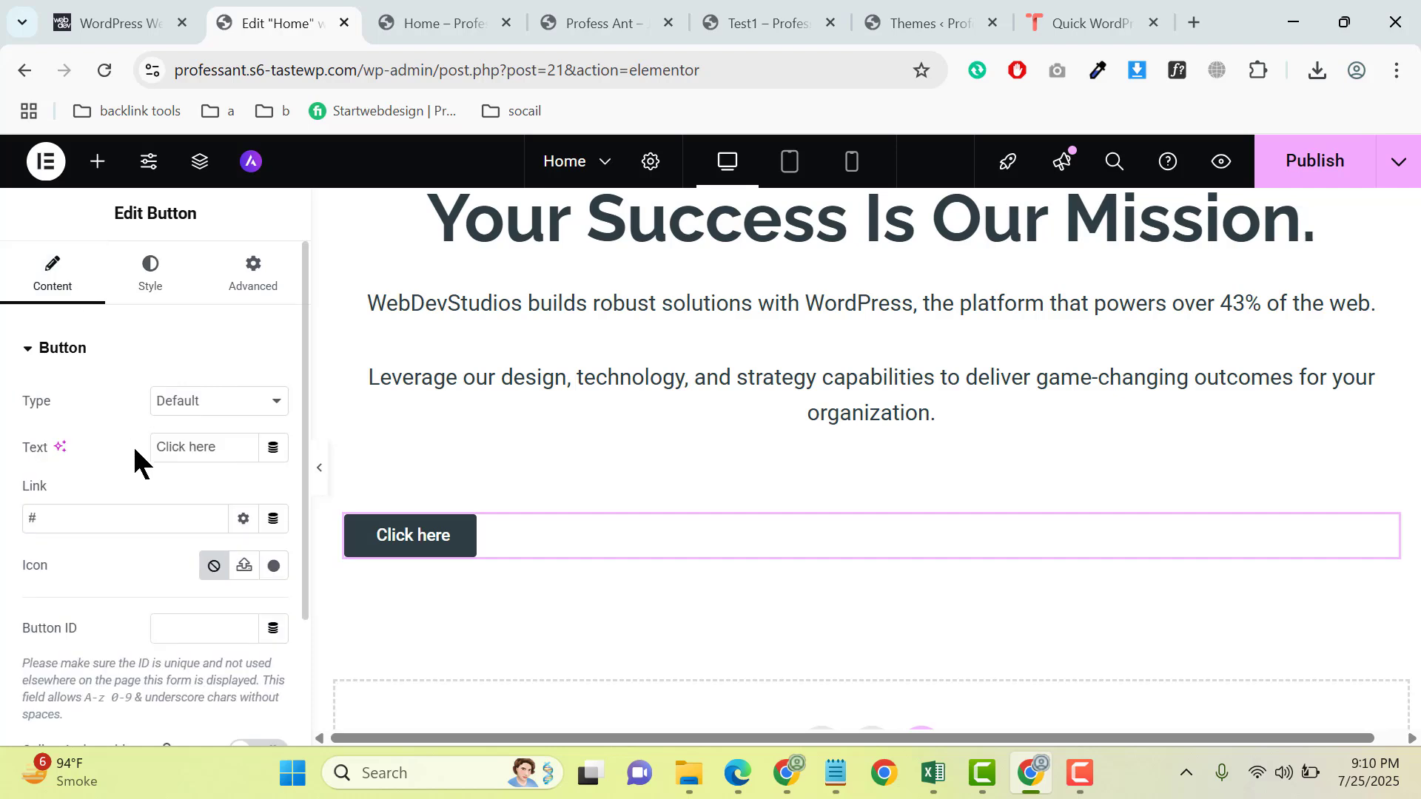
left_click_drag(228, 447, 20, 455)
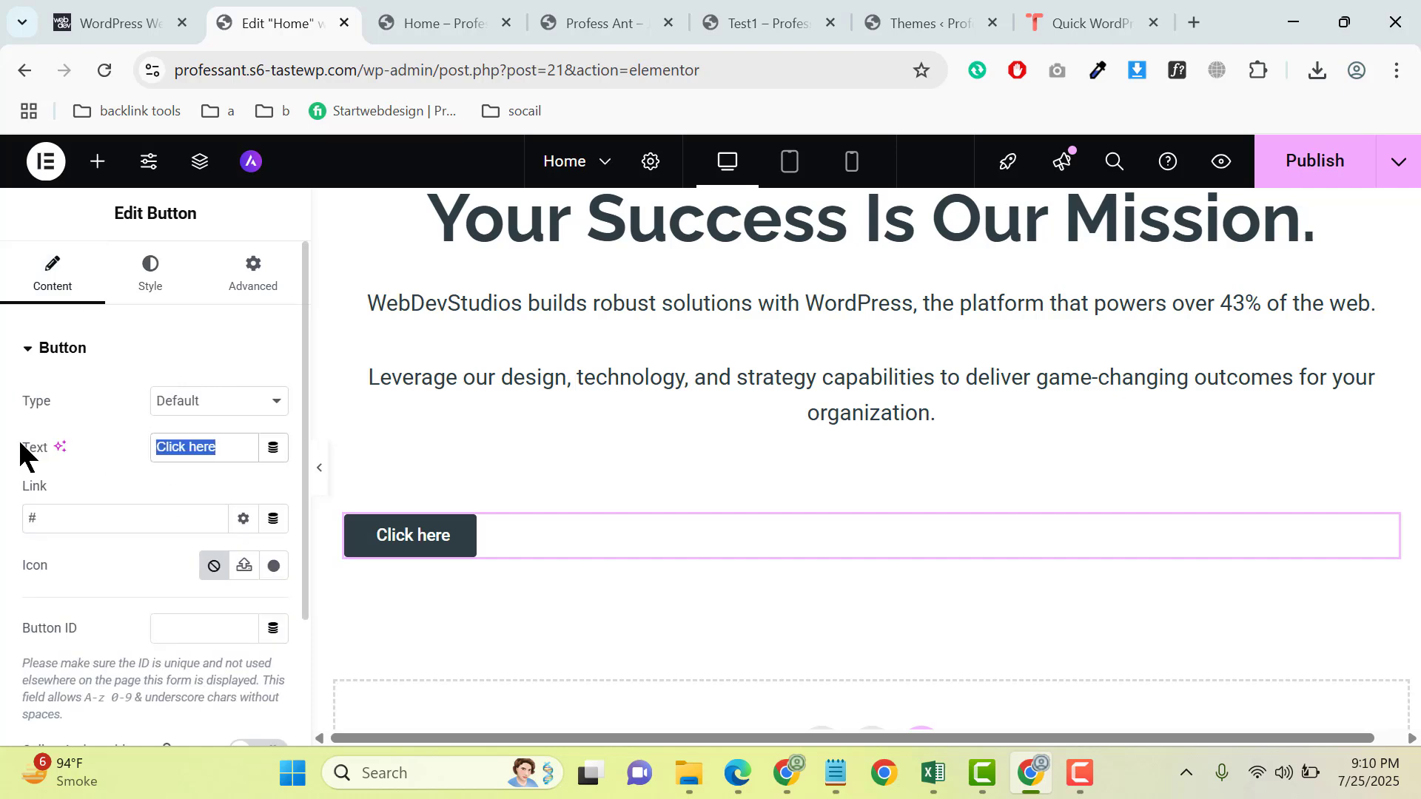
type("GET")
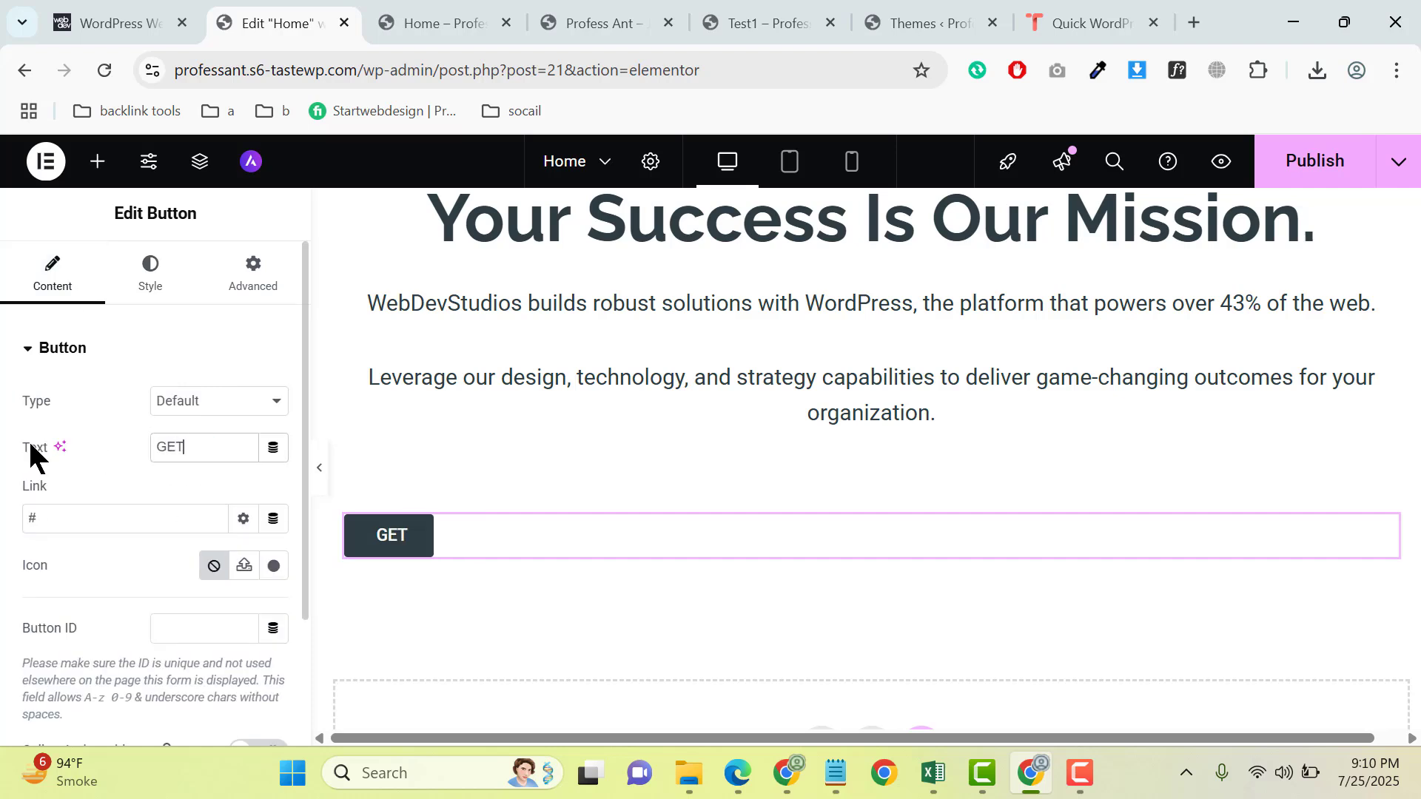
type(" STARTED TO")
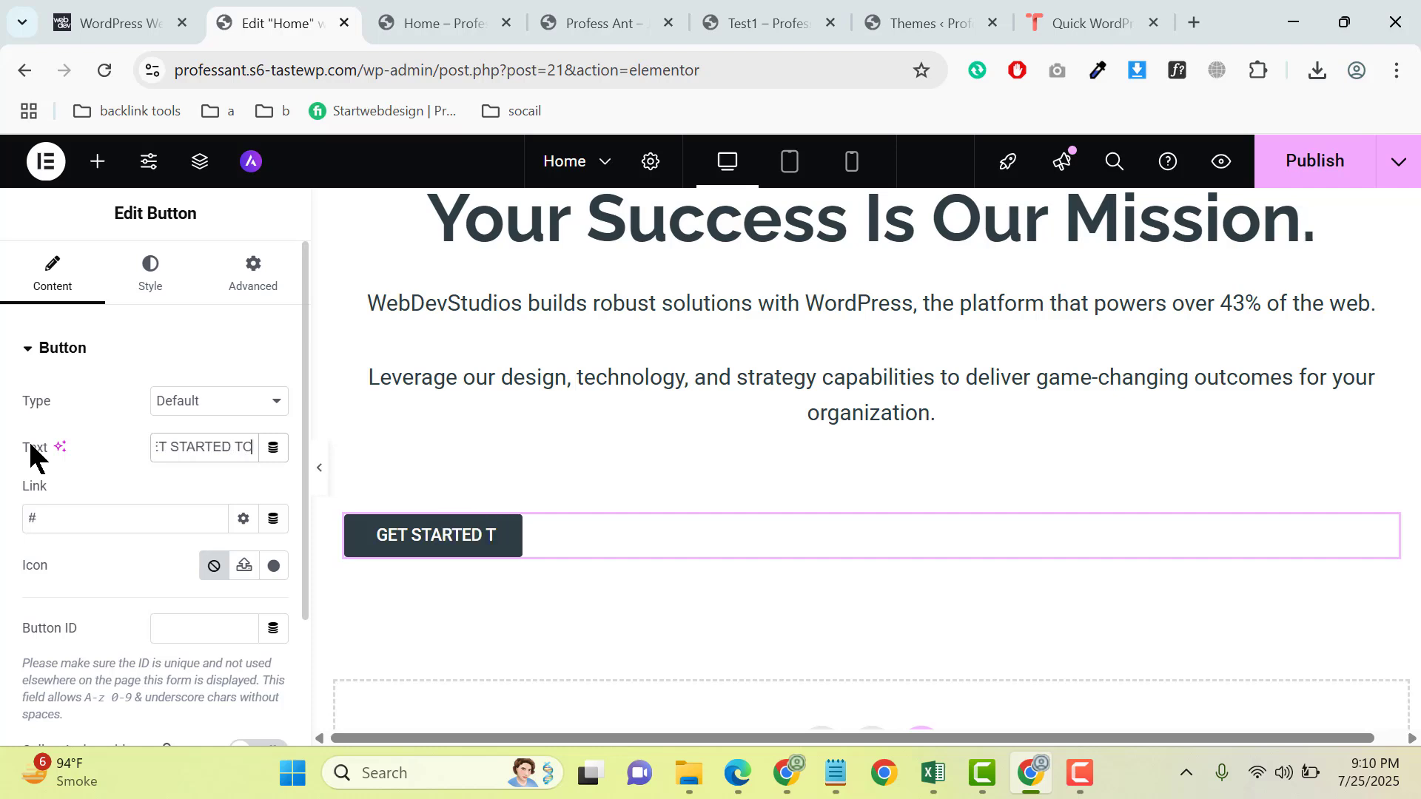
type("DAY")
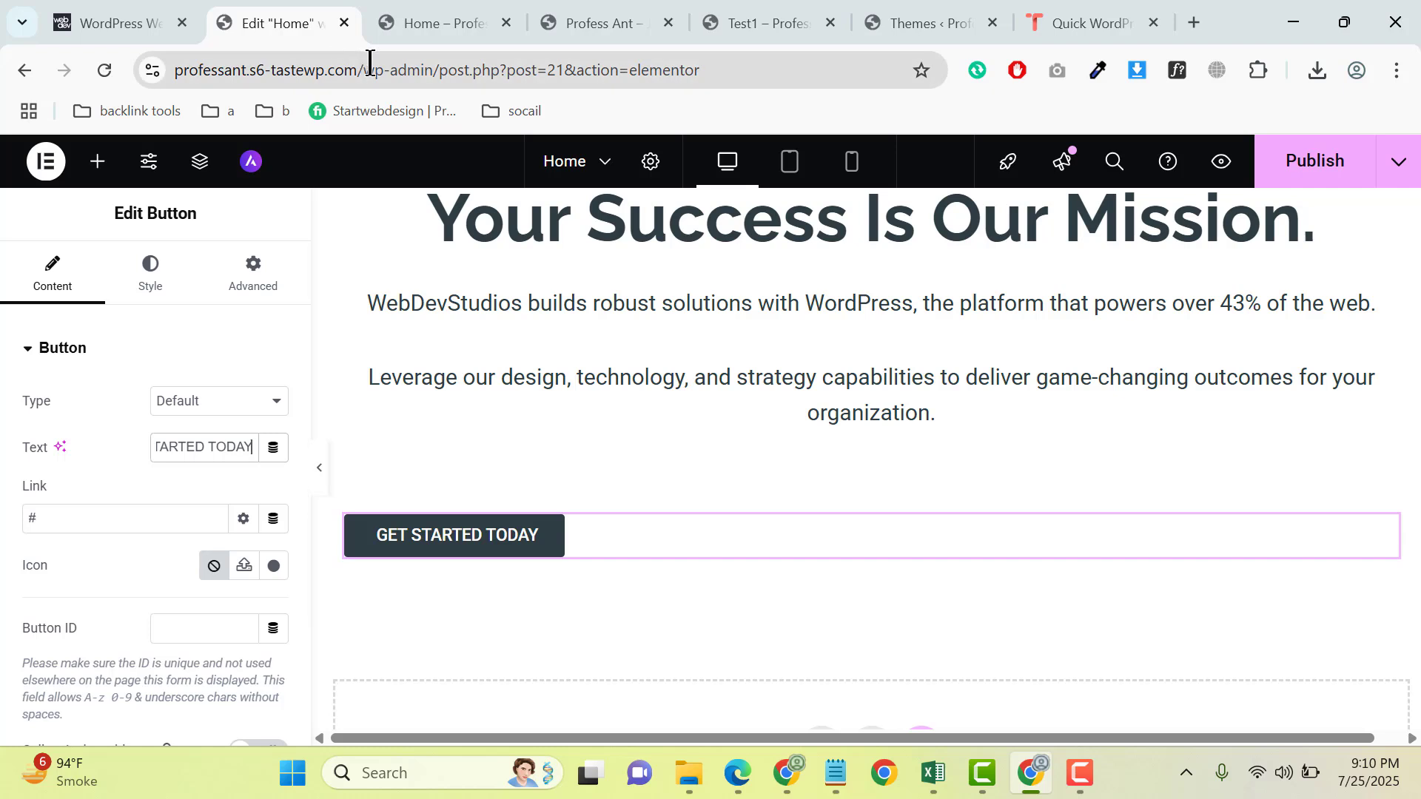
- Copy the site's base address professant.s6-tastewp.com from the page URL and paste it as the button's link
left_click_drag(364, 69, 3, 50)
key("ctrl+c")
left_click(66, 524)
key("ctrl+a")
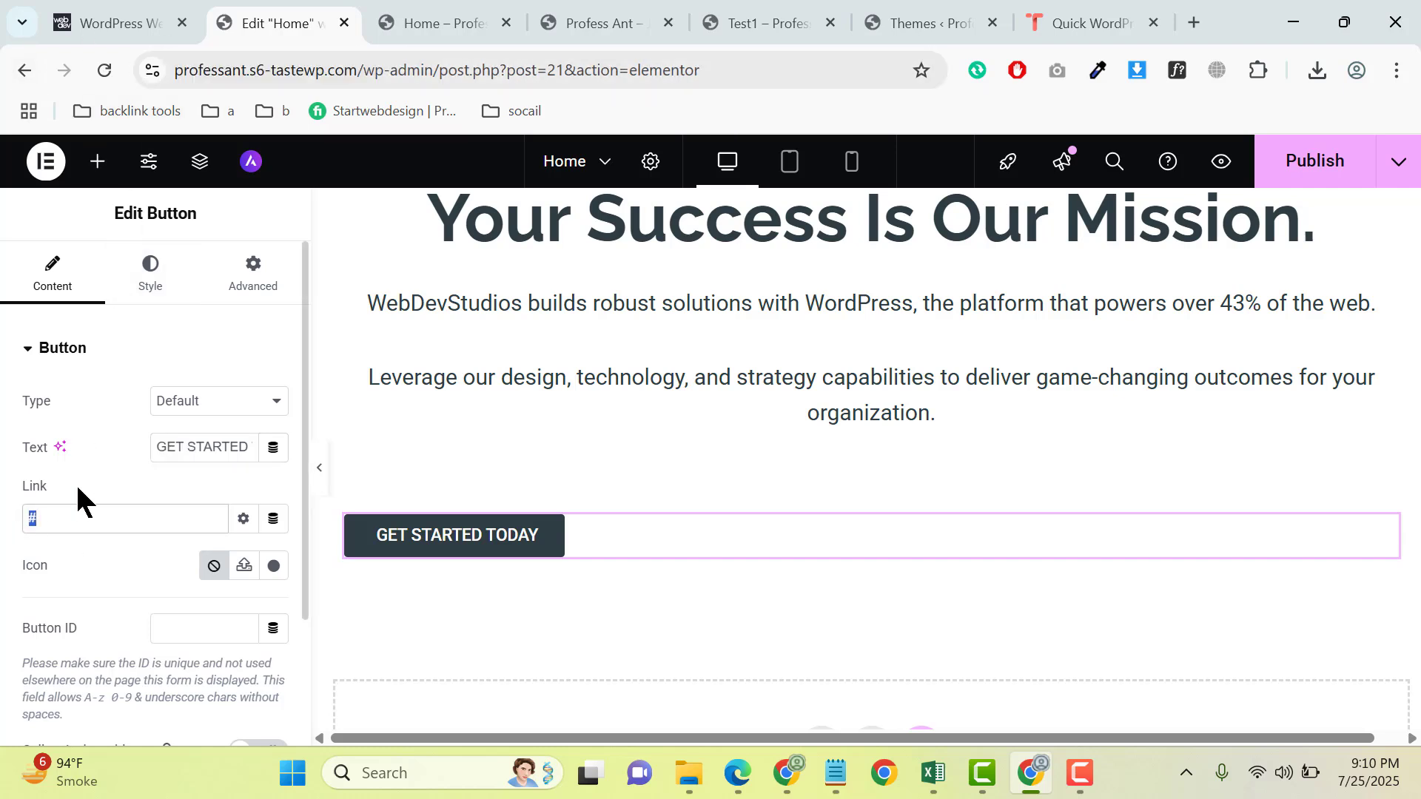
key("ctrl+v")
- Unlink the button's padding values and set them to 30 px top and bottom and 50 px right and left
left_click(155, 269)
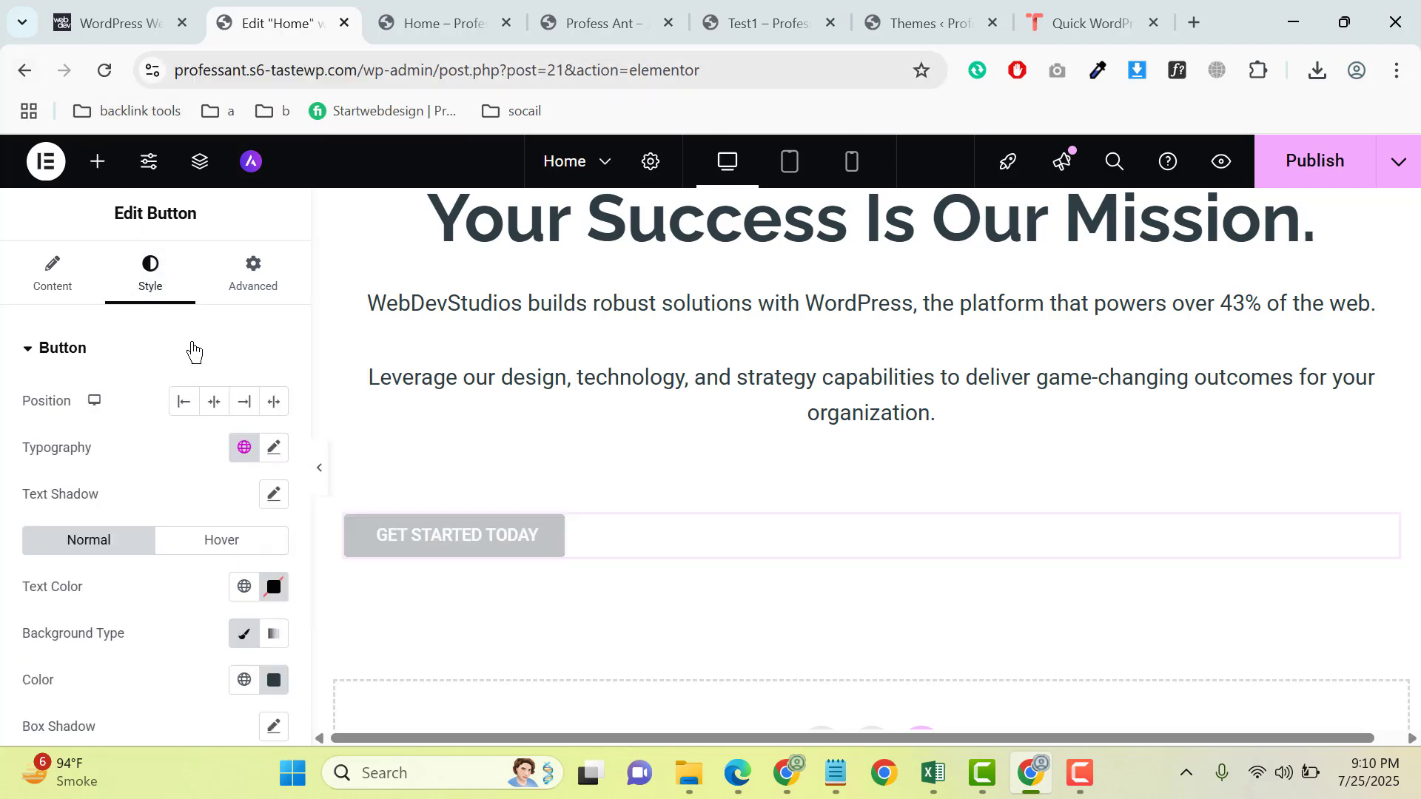
scroll(200, 555, "down", 5)
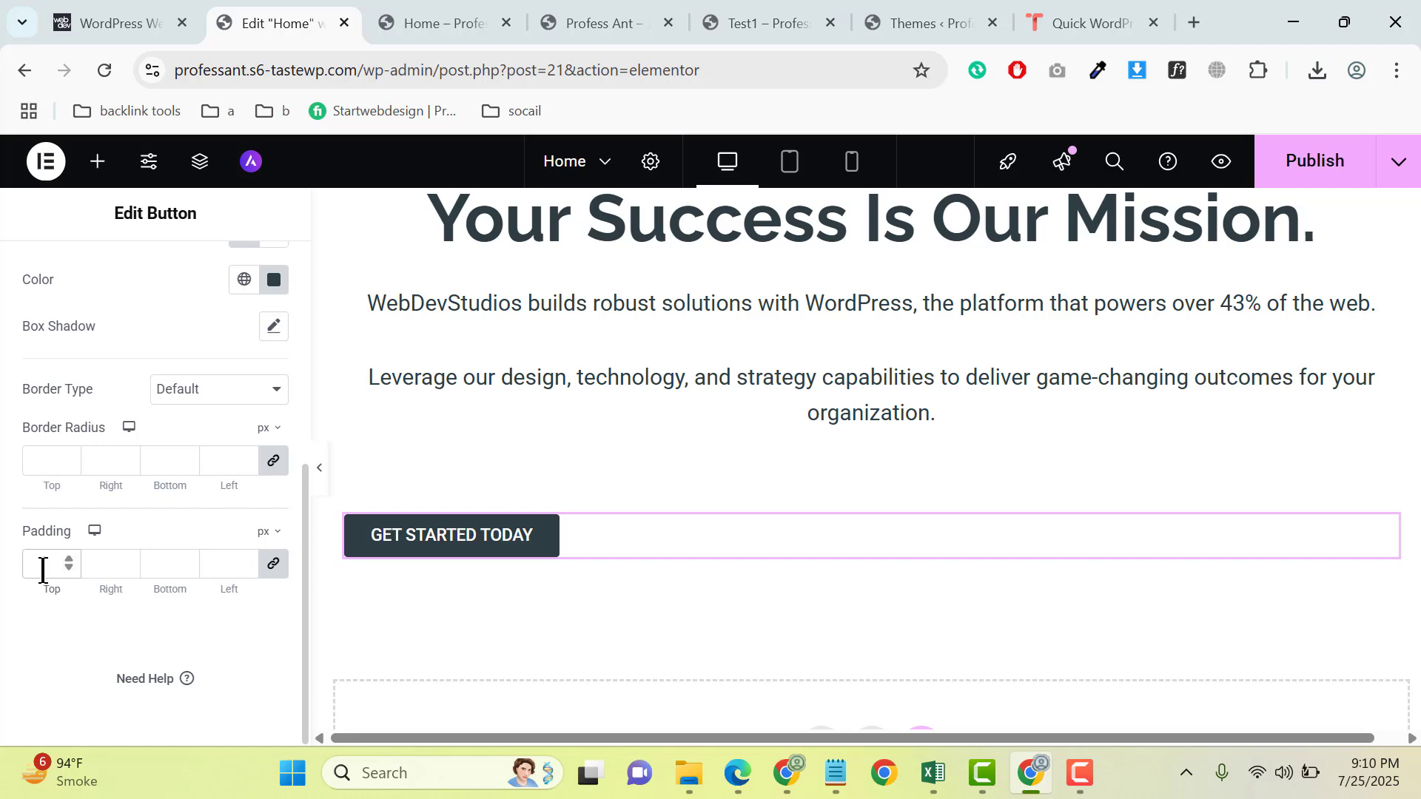
type("0")
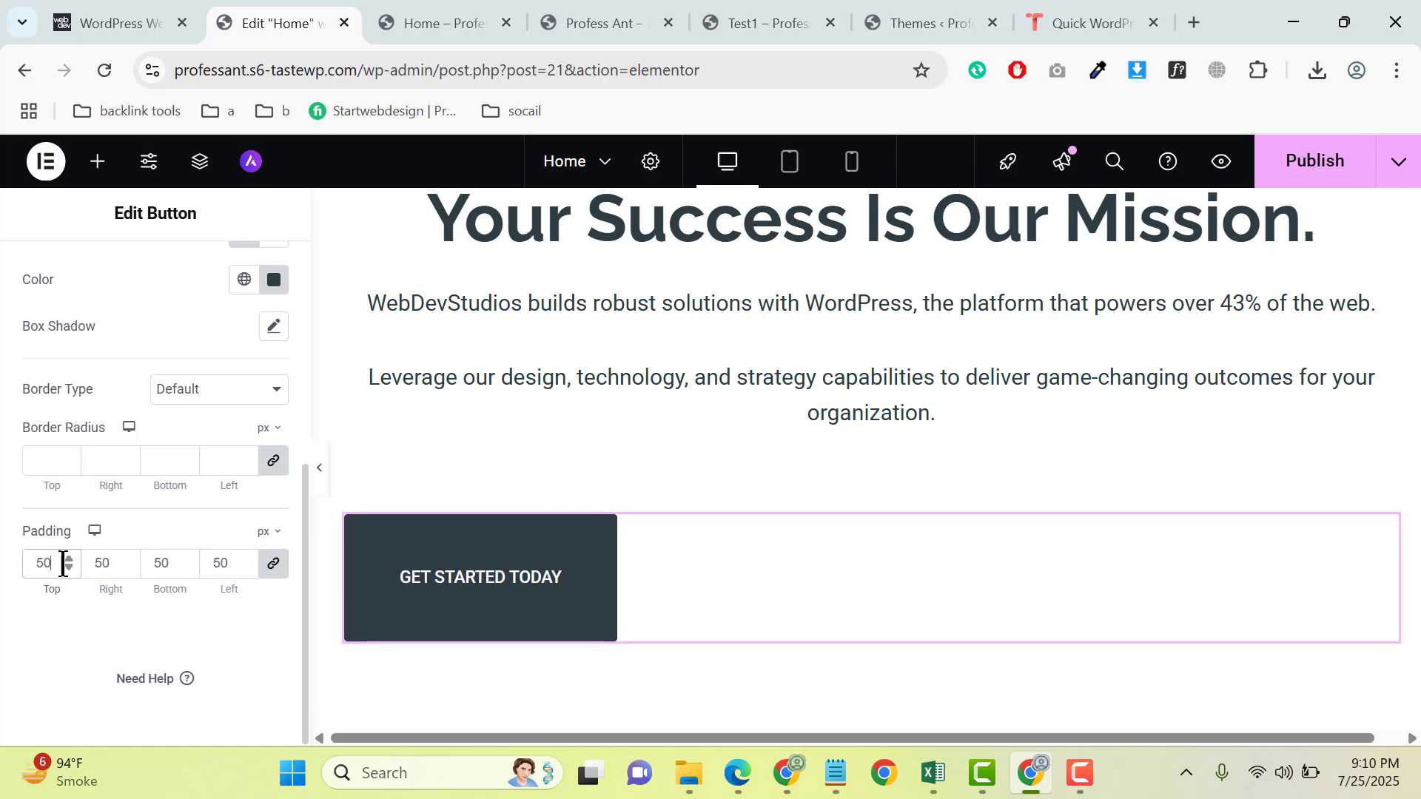
left_click(273, 576)
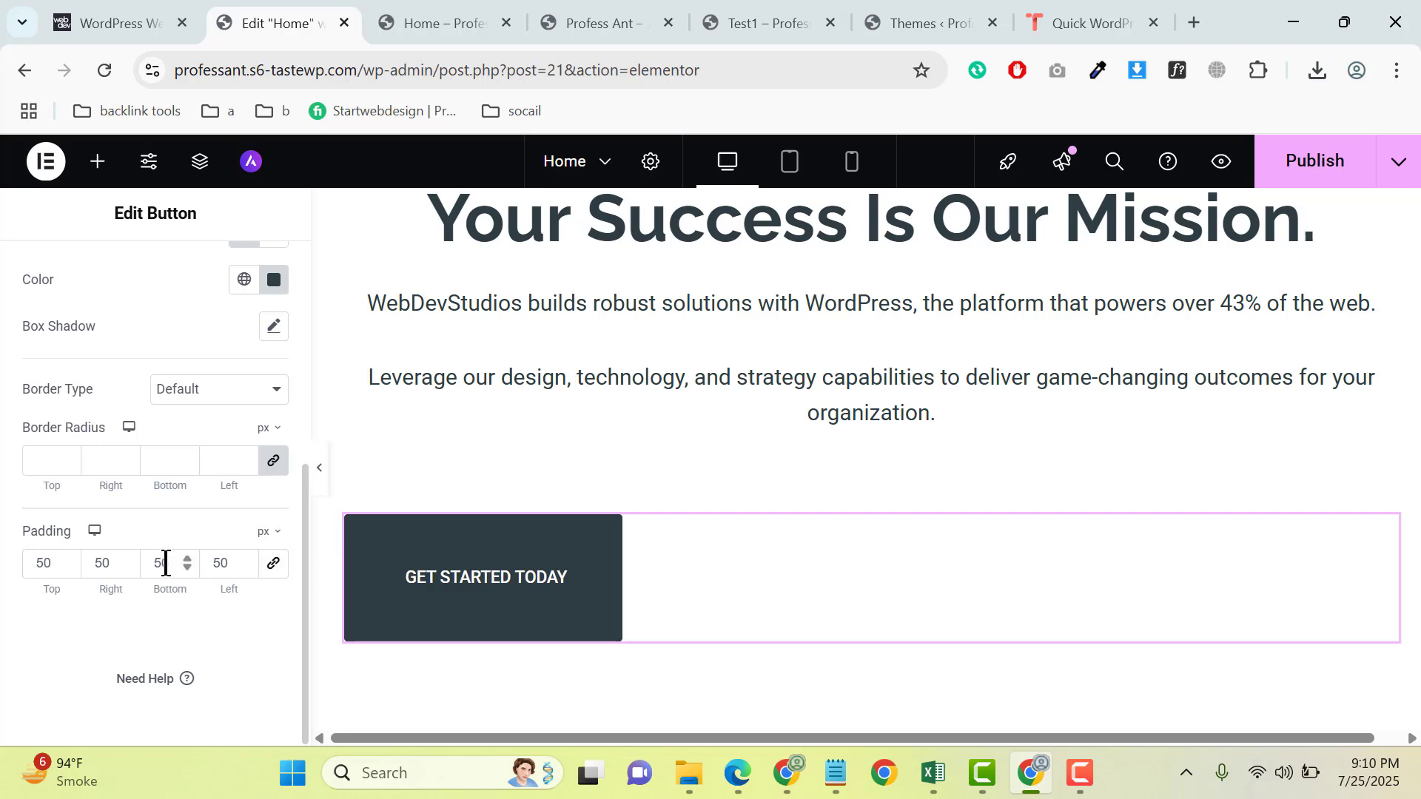
type("30")
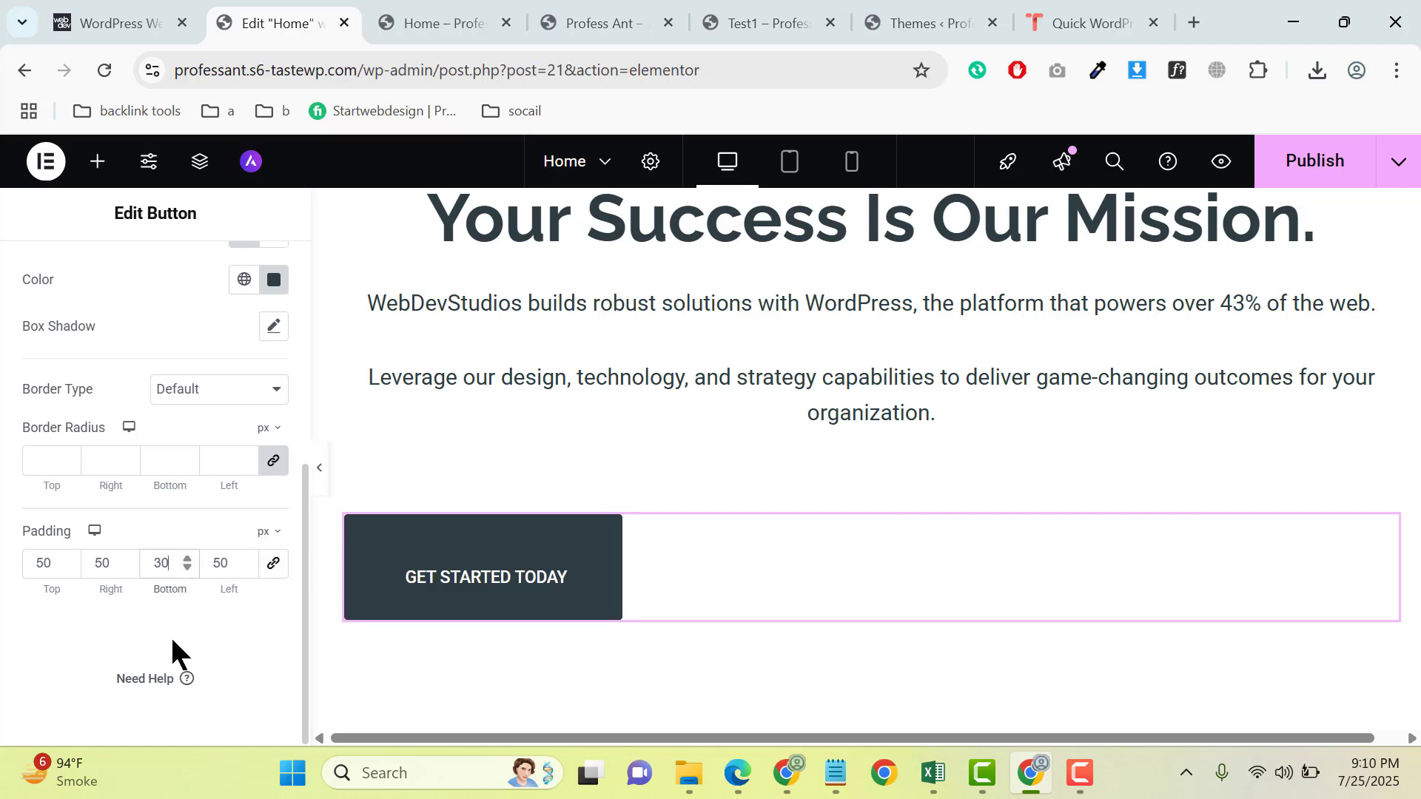
left_click(43, 563)
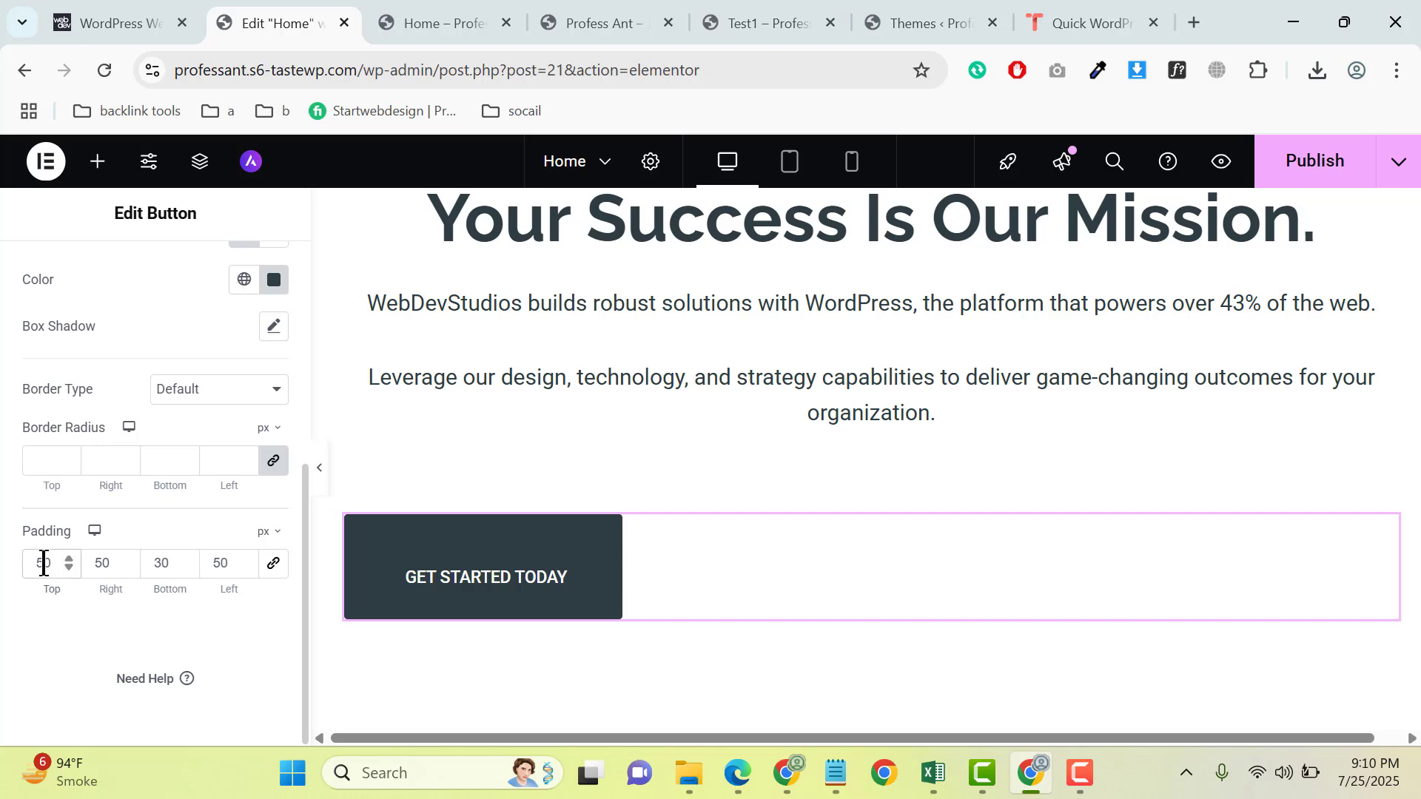
type("30")
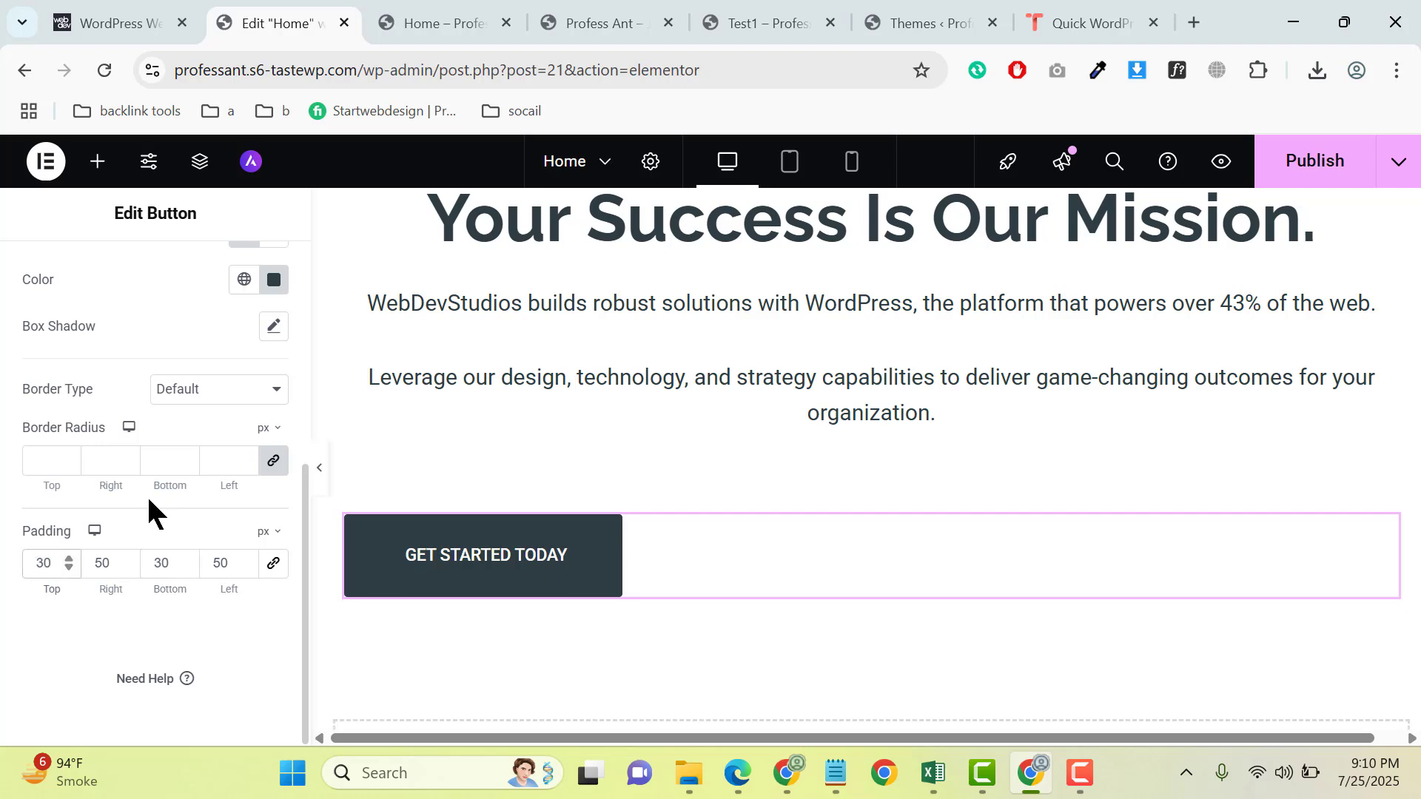
- Duplicate the inner container that holds the GET STARTED TODAY button
scroll(148, 511, "up", 10)
left_click(51, 274)
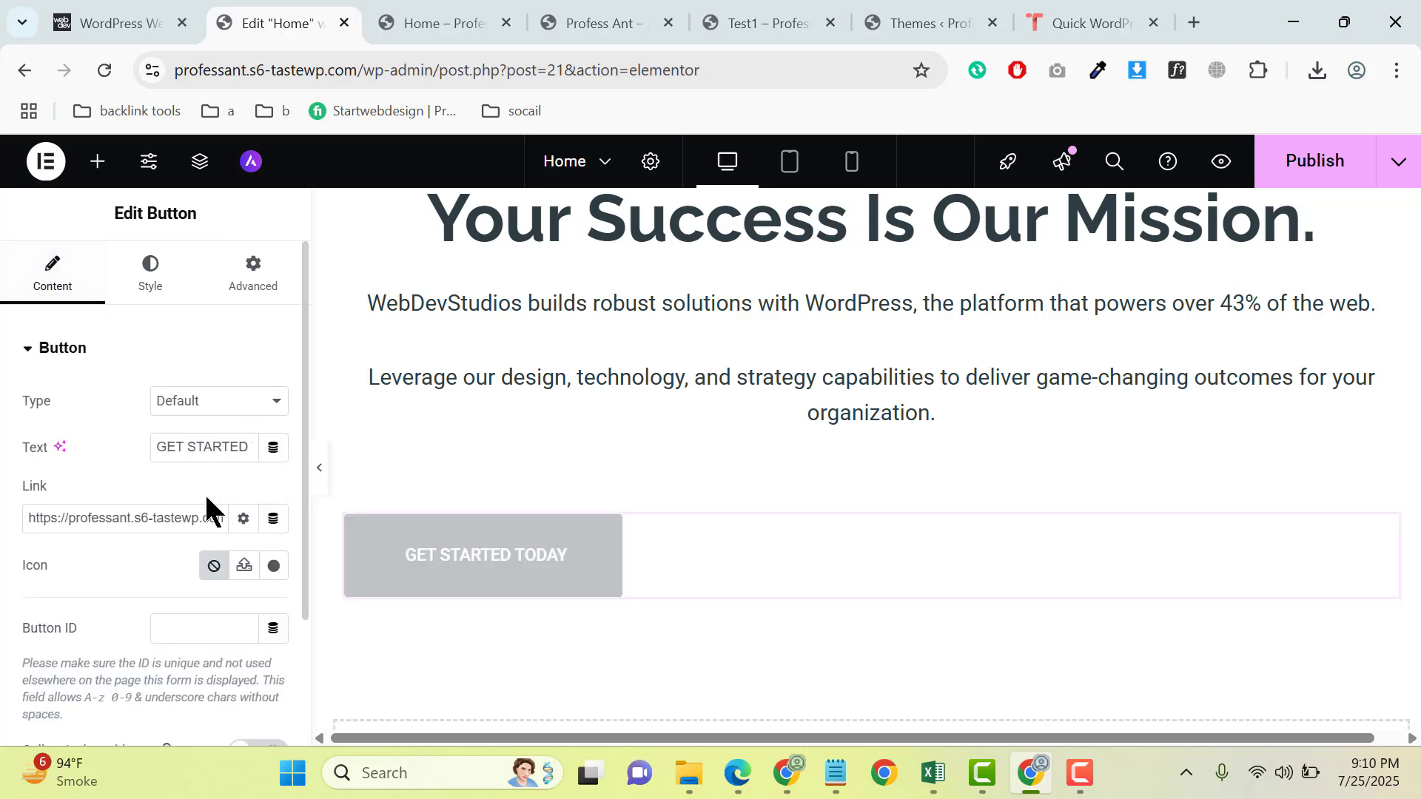
left_click(331, 534)
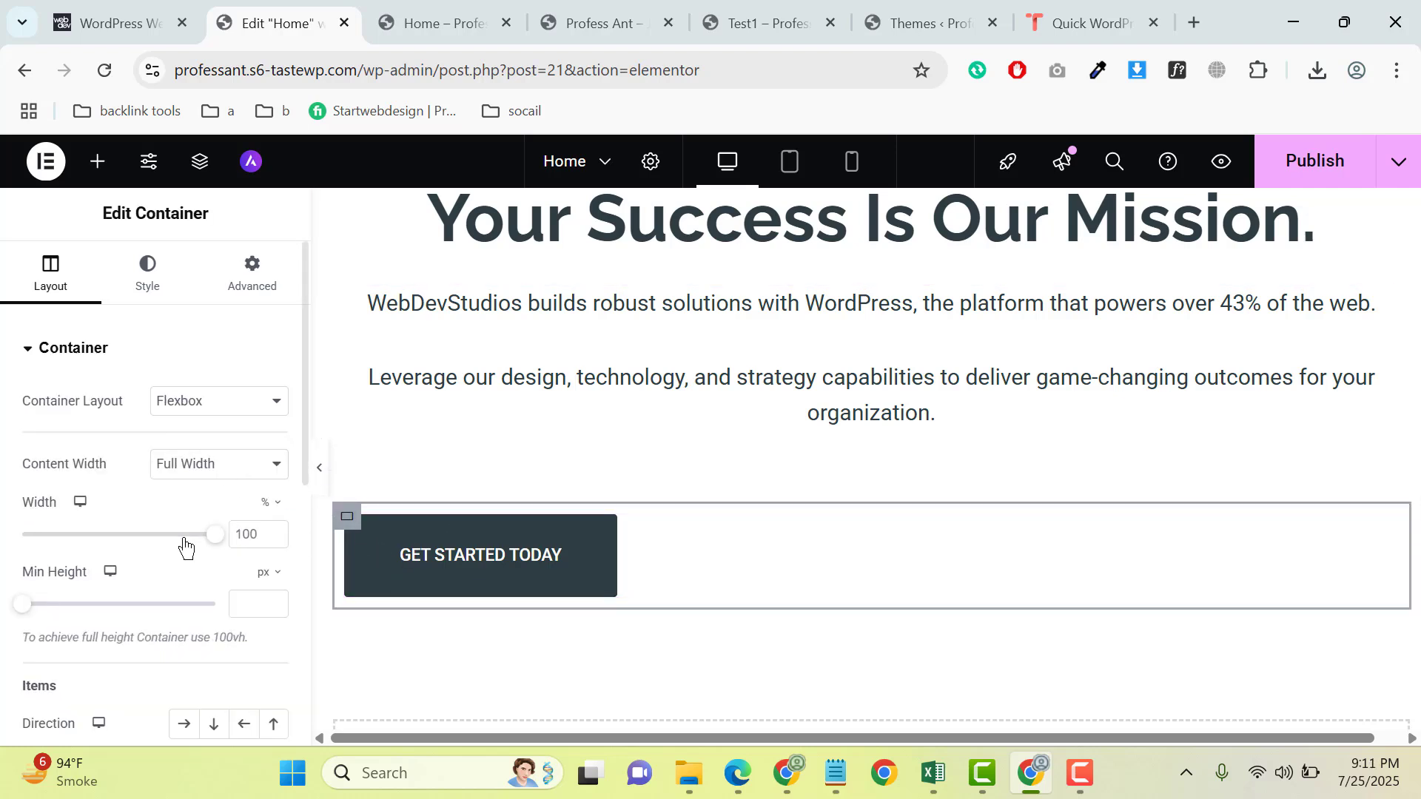
right_click(355, 532)
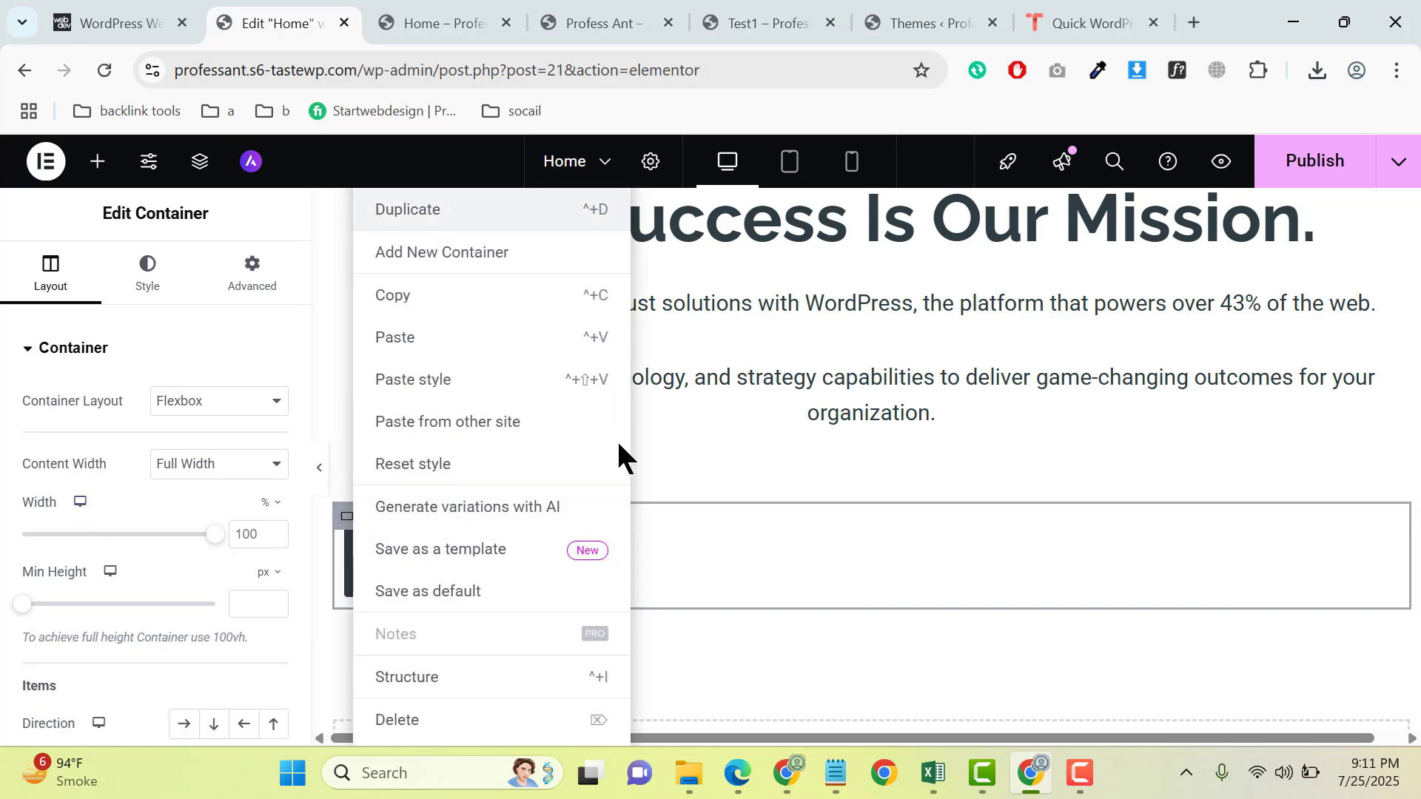
- Set the direction of the outer container around both buttons to a horizontal row
left_click(338, 508)
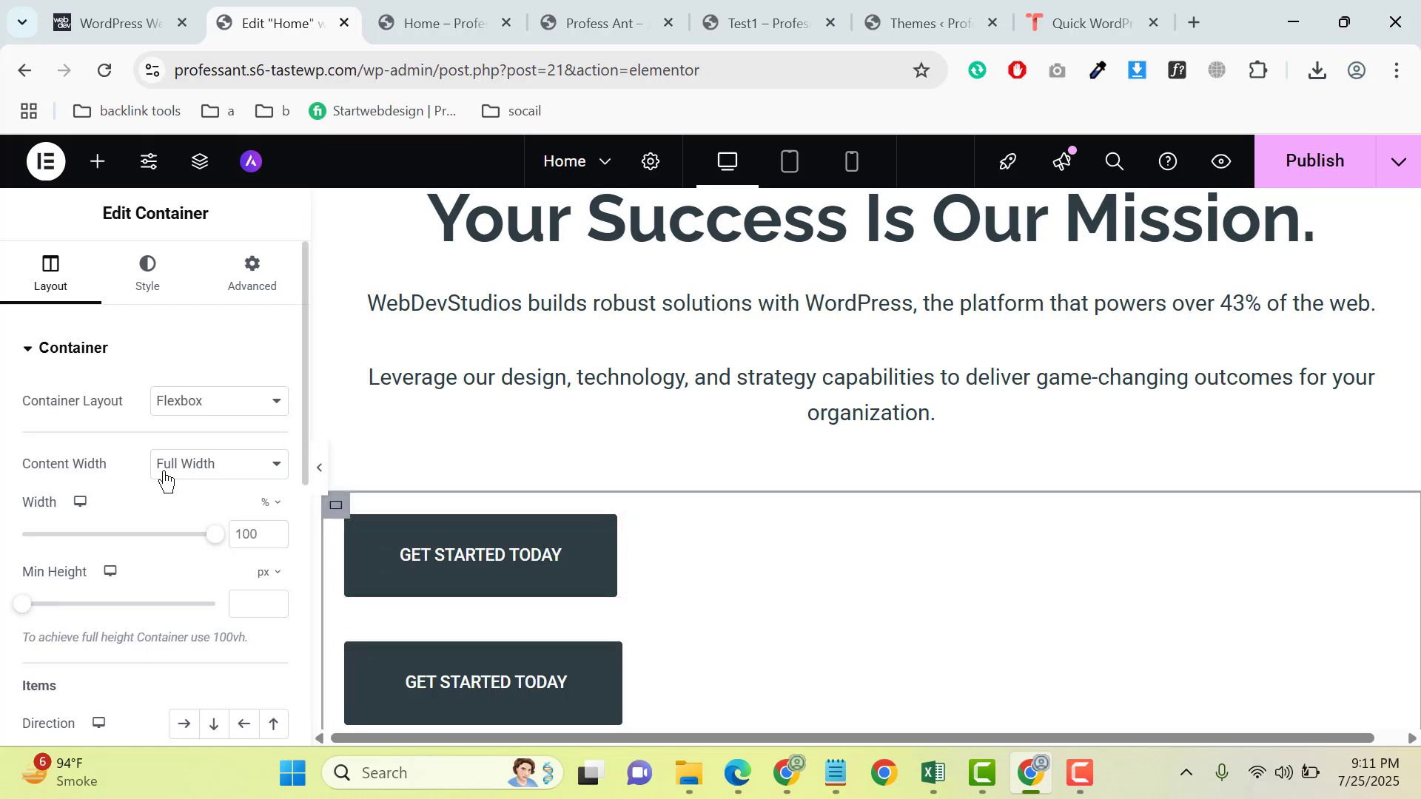
scroll(158, 477, "down", 3)
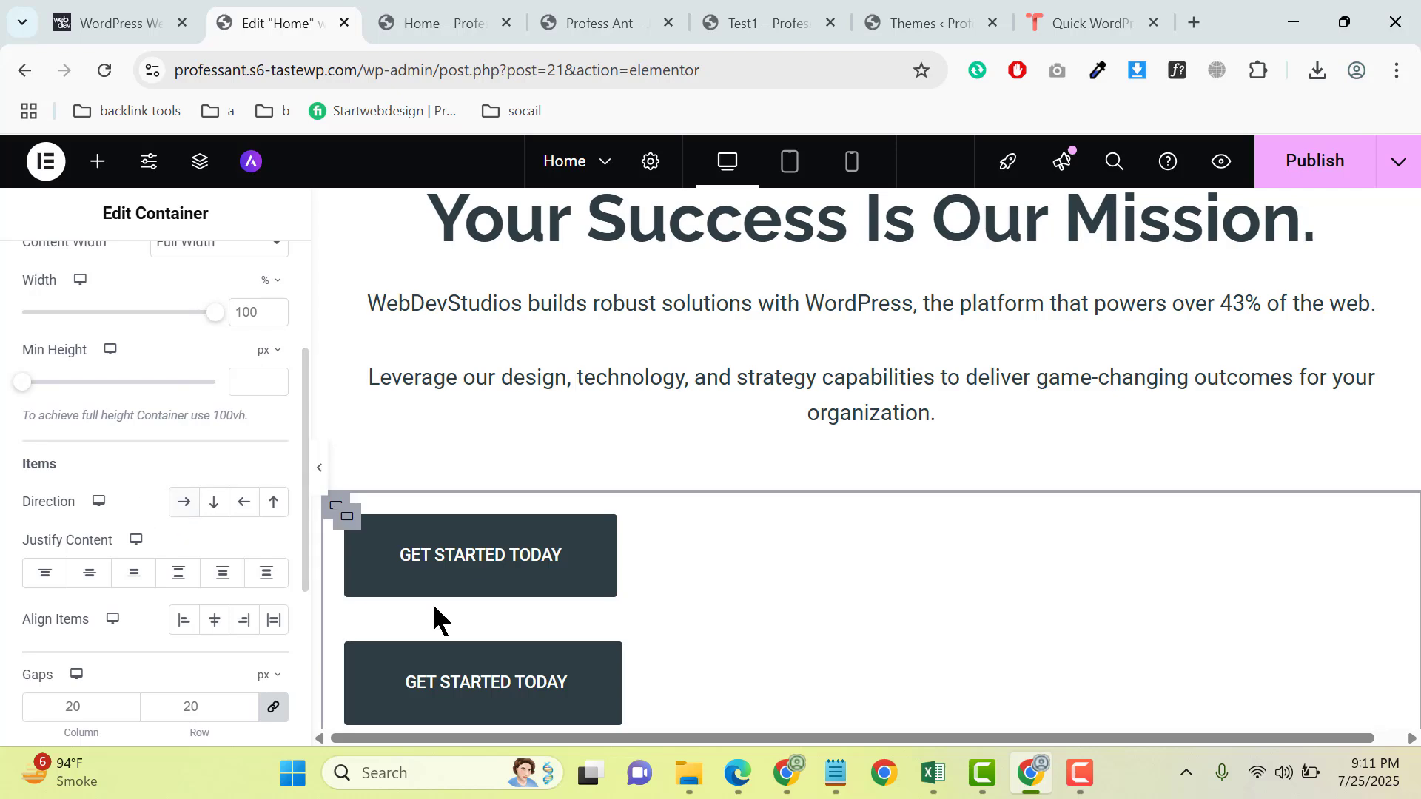
left_click(184, 503)
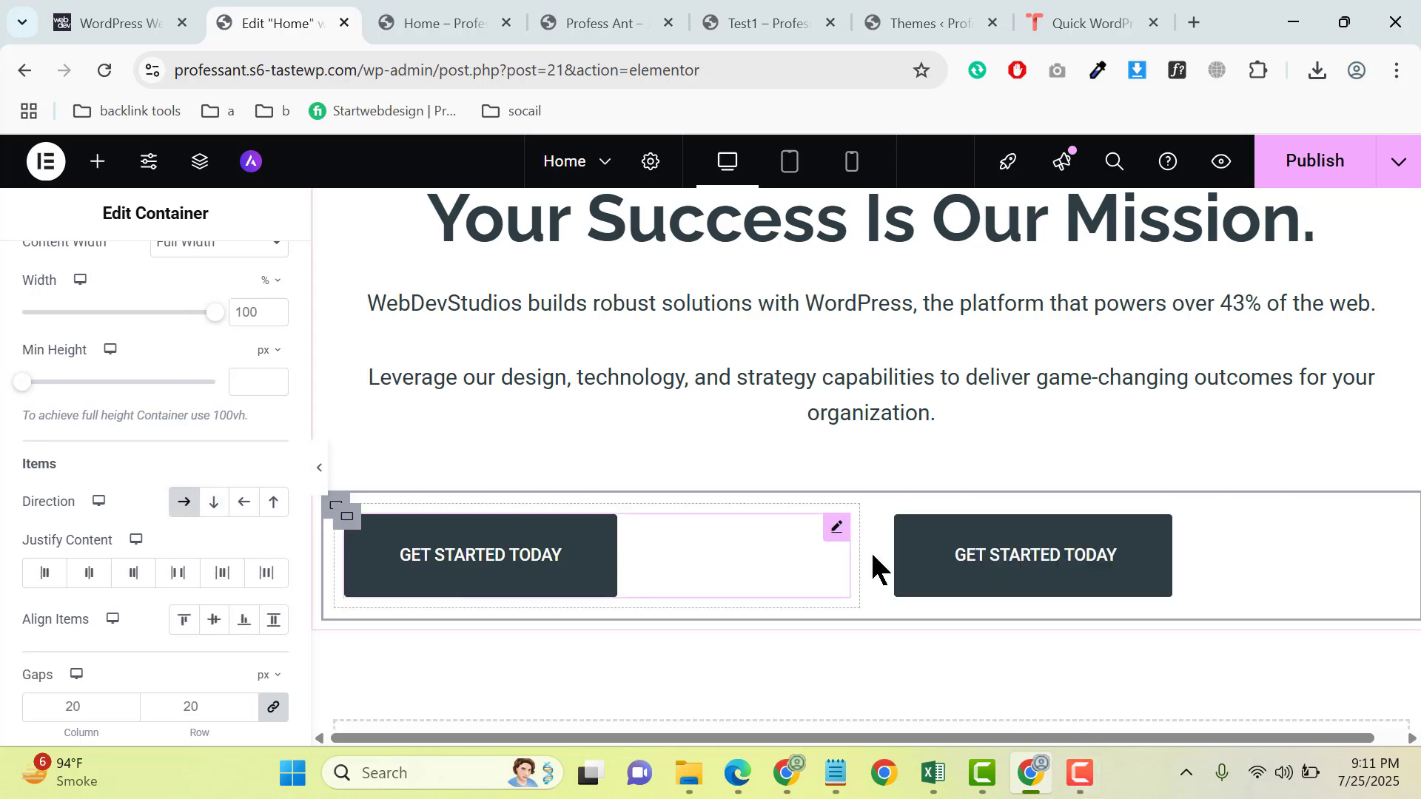
- Copy the duplicated button's background color code #2D3D40 and make that background fully transparent
left_click(1210, 540)
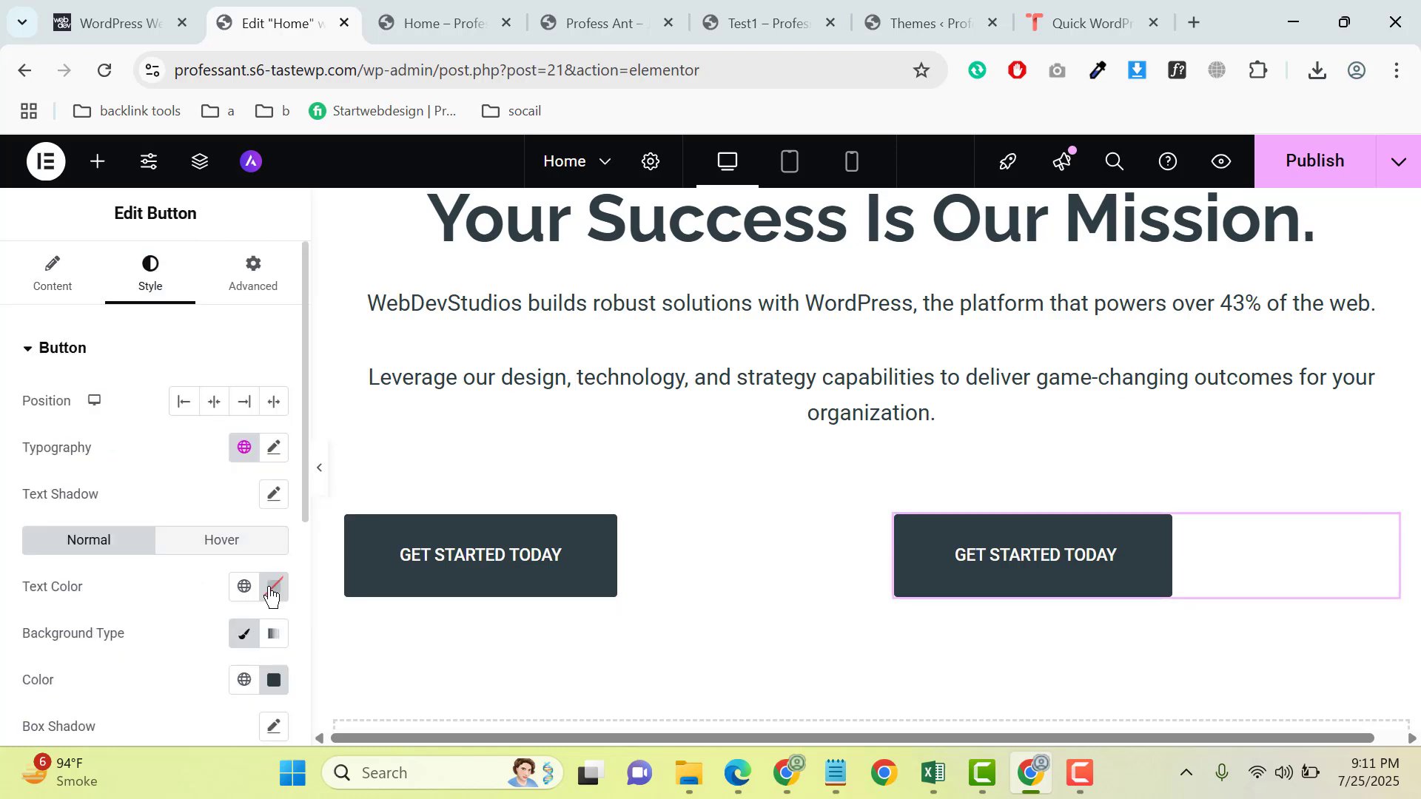
scroll(279, 533, "down", 3)
left_click(273, 459)
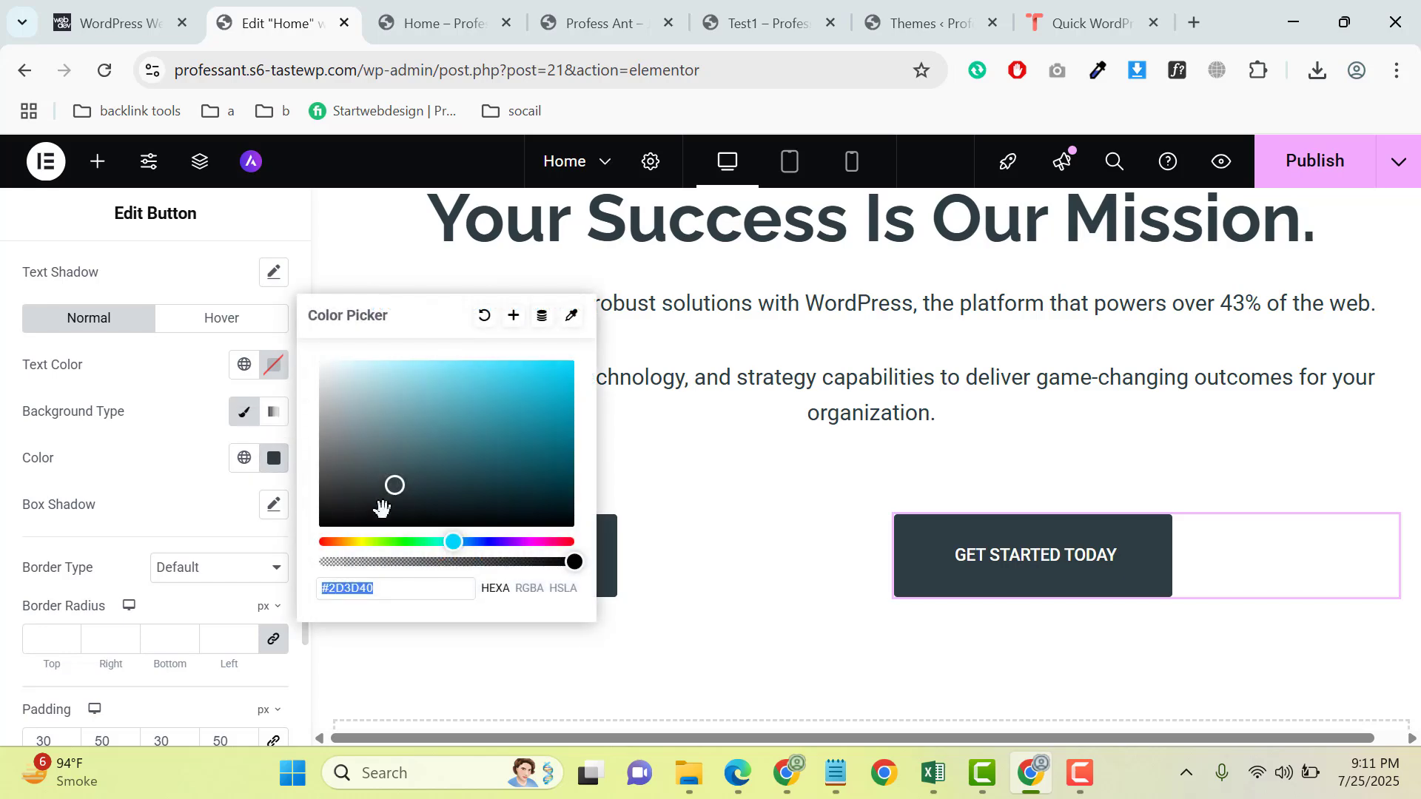
right_click(396, 586)
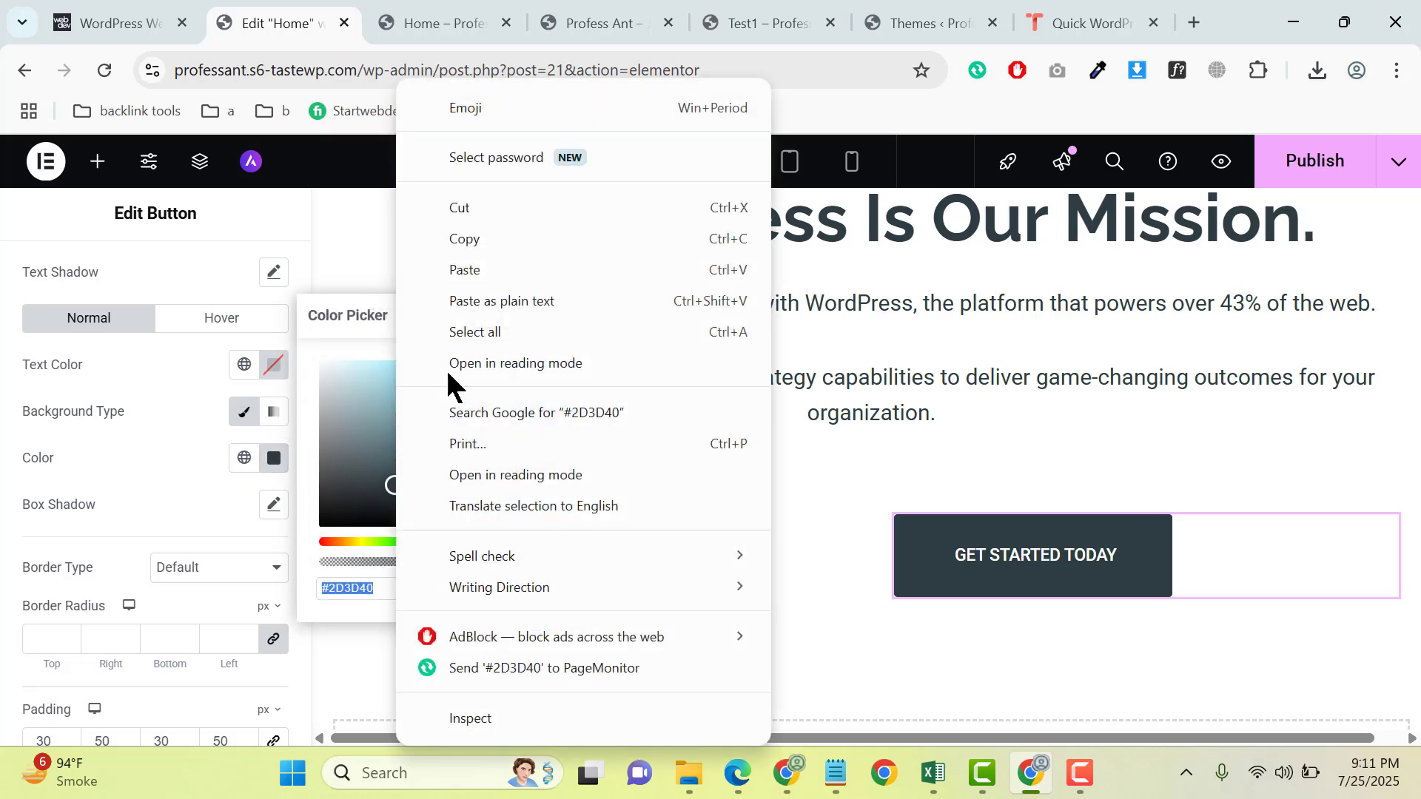
left_click(503, 238)
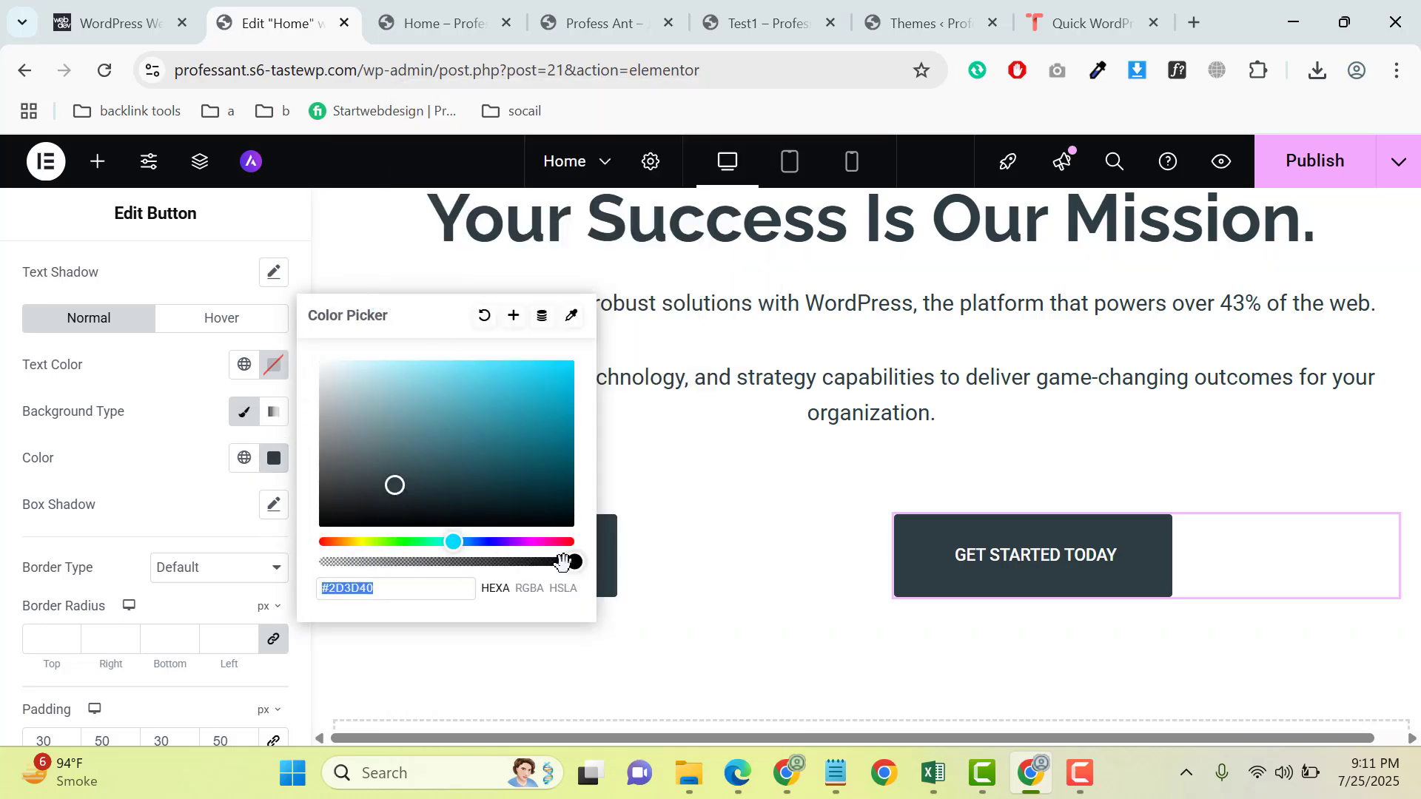
left_click_drag(574, 562, 302, 557)
left_click(135, 490)
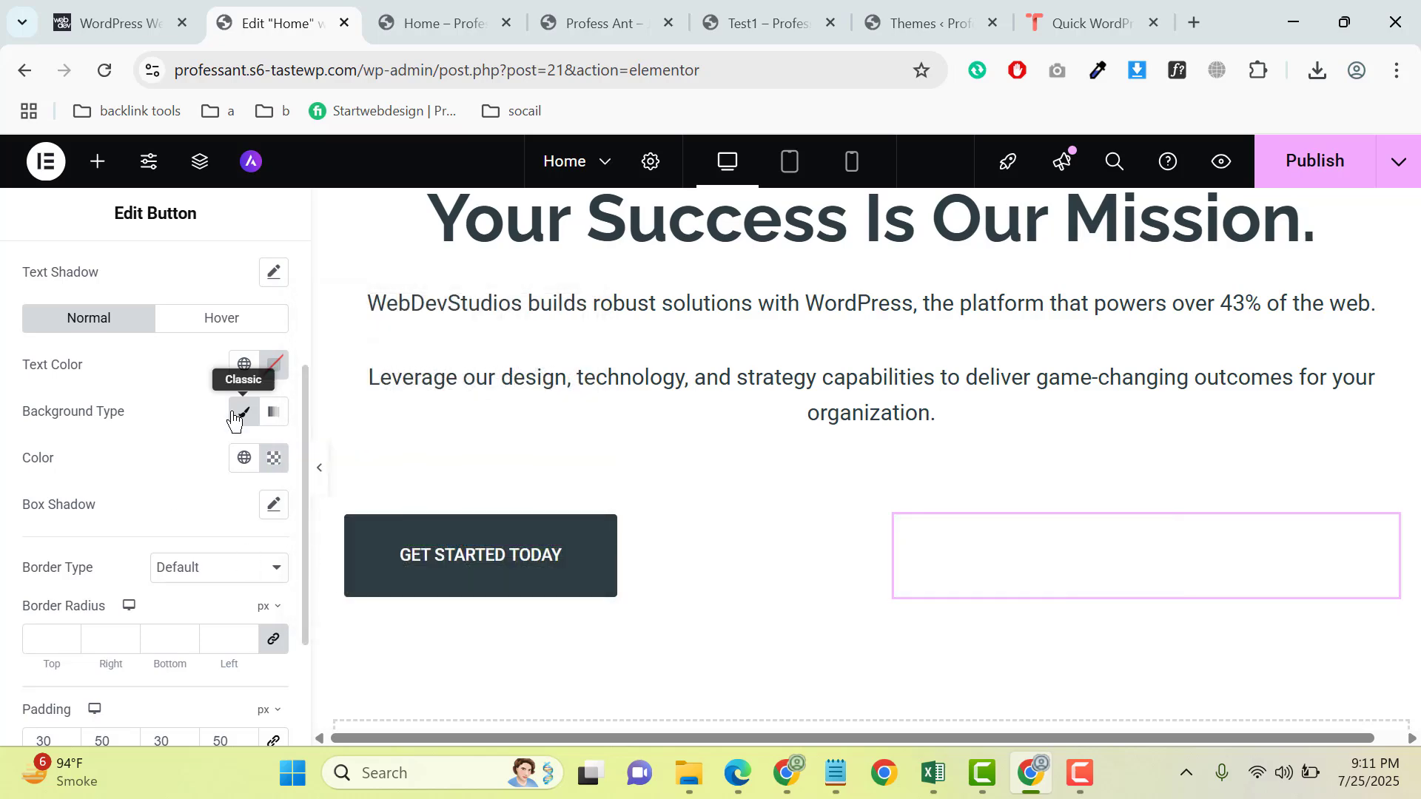
- Set the duplicated button's text color to the copied code #2D3D40
left_click(274, 364)
key("ctrl+v")
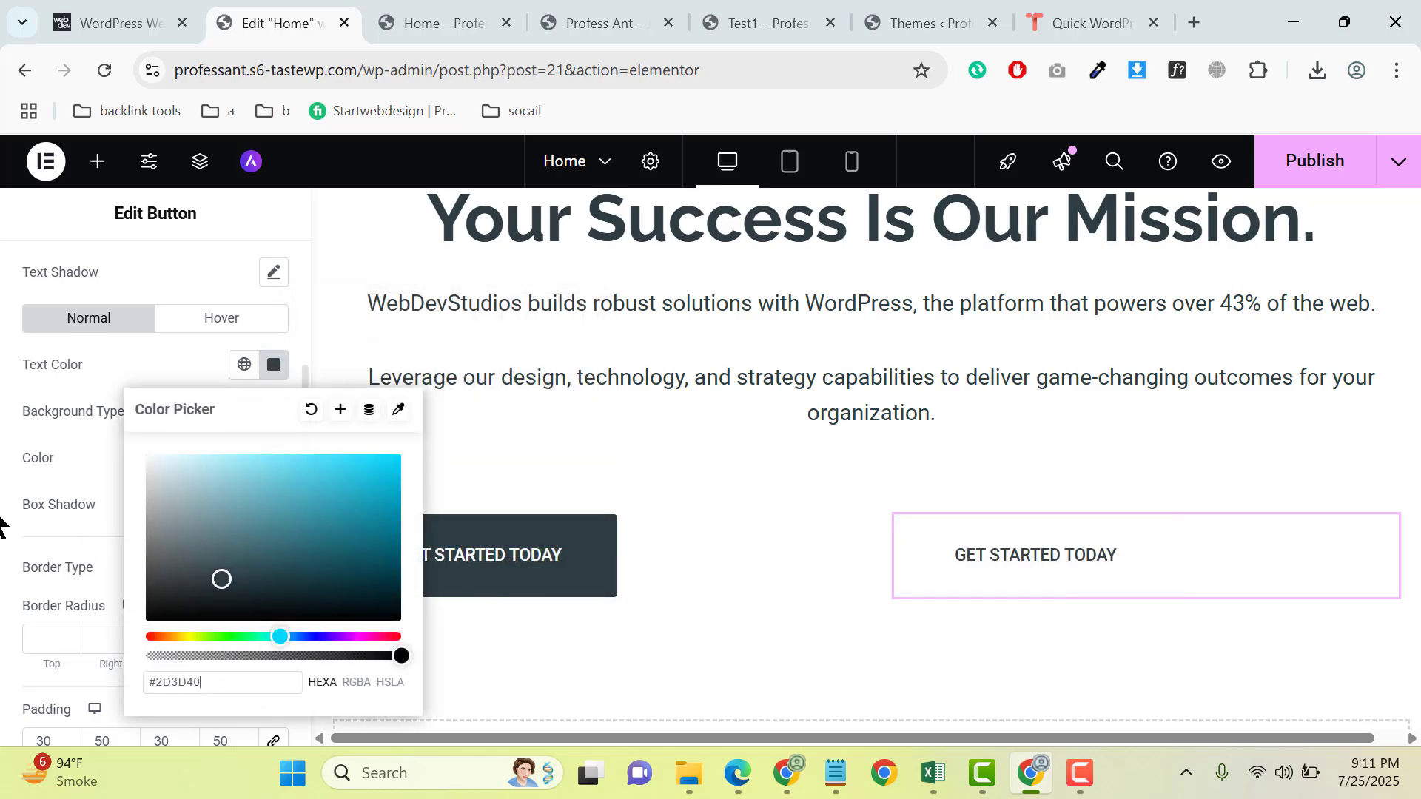
left_click(4, 460)
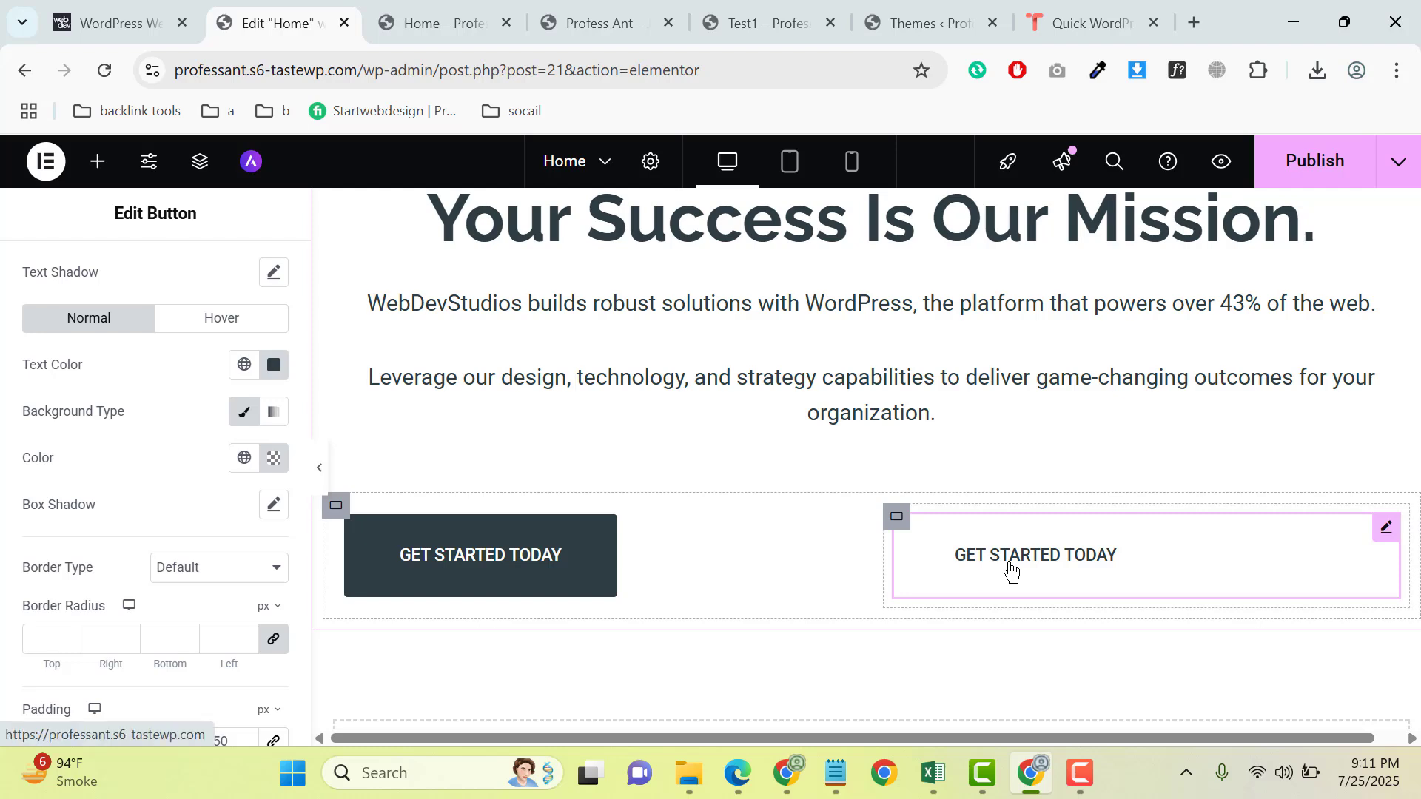
- Change the duplicated button's text to "or learn more"
scroll(4, 385, "up", 3)
left_click(54, 282)
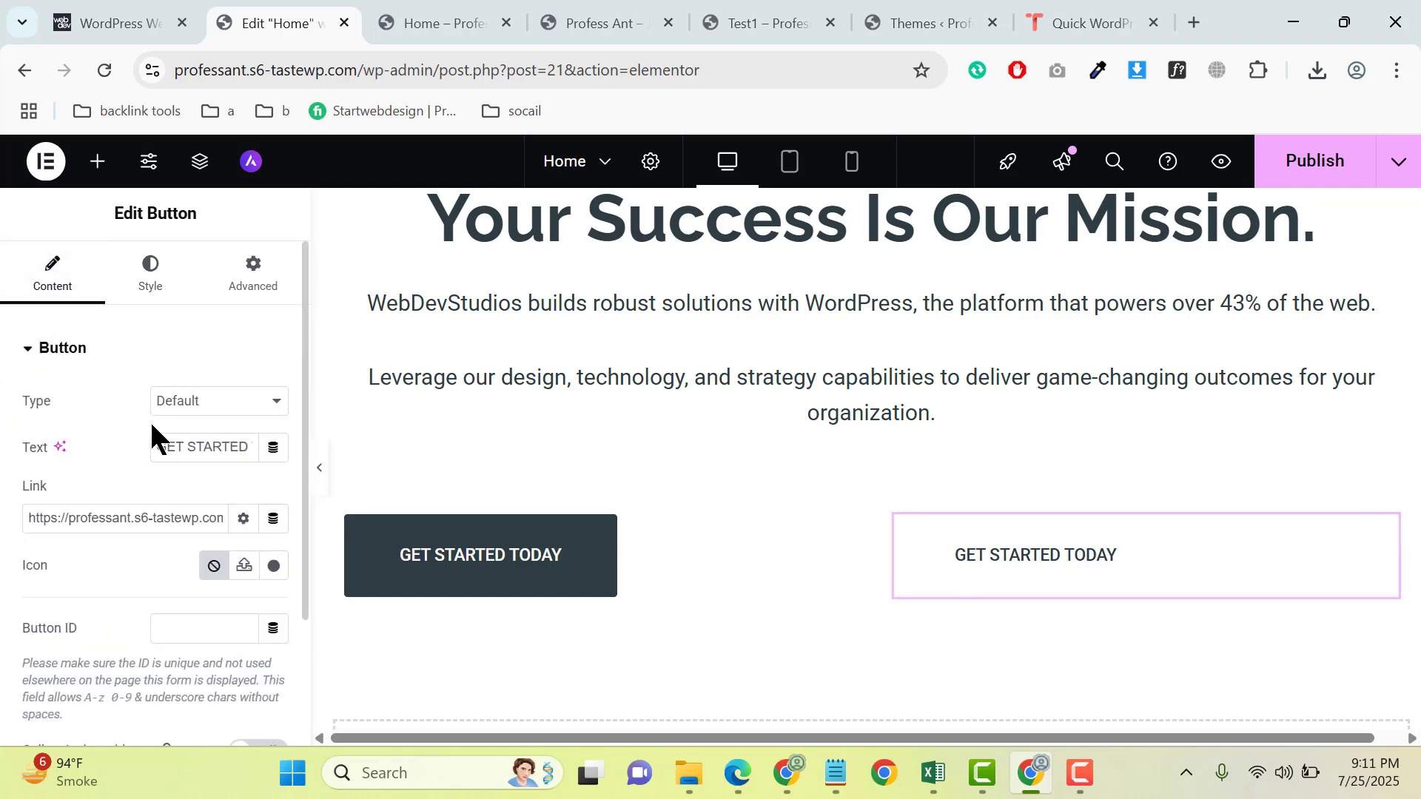
left_click(246, 448)
key("ctrl+a")
type("OR")
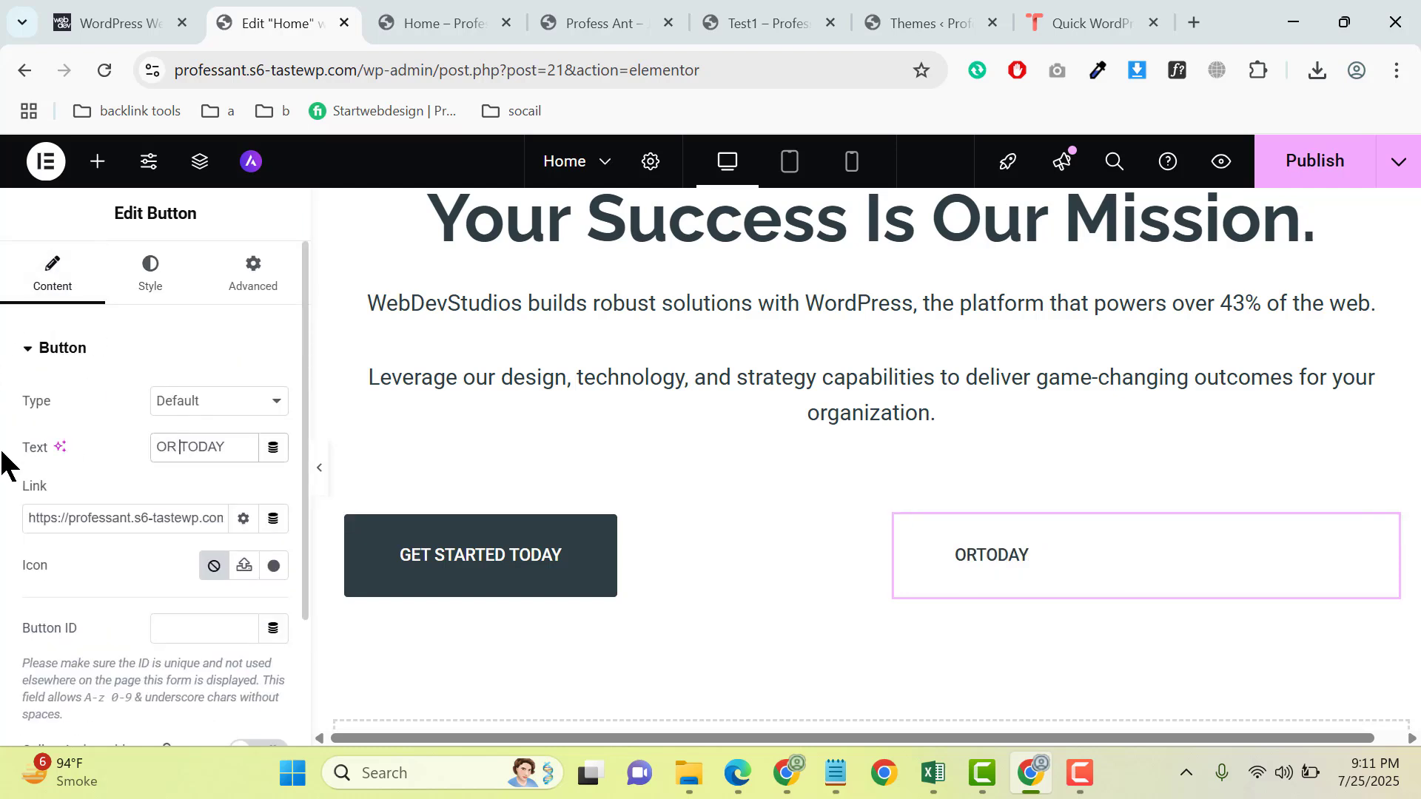
key("ctrl+a")
type("or")
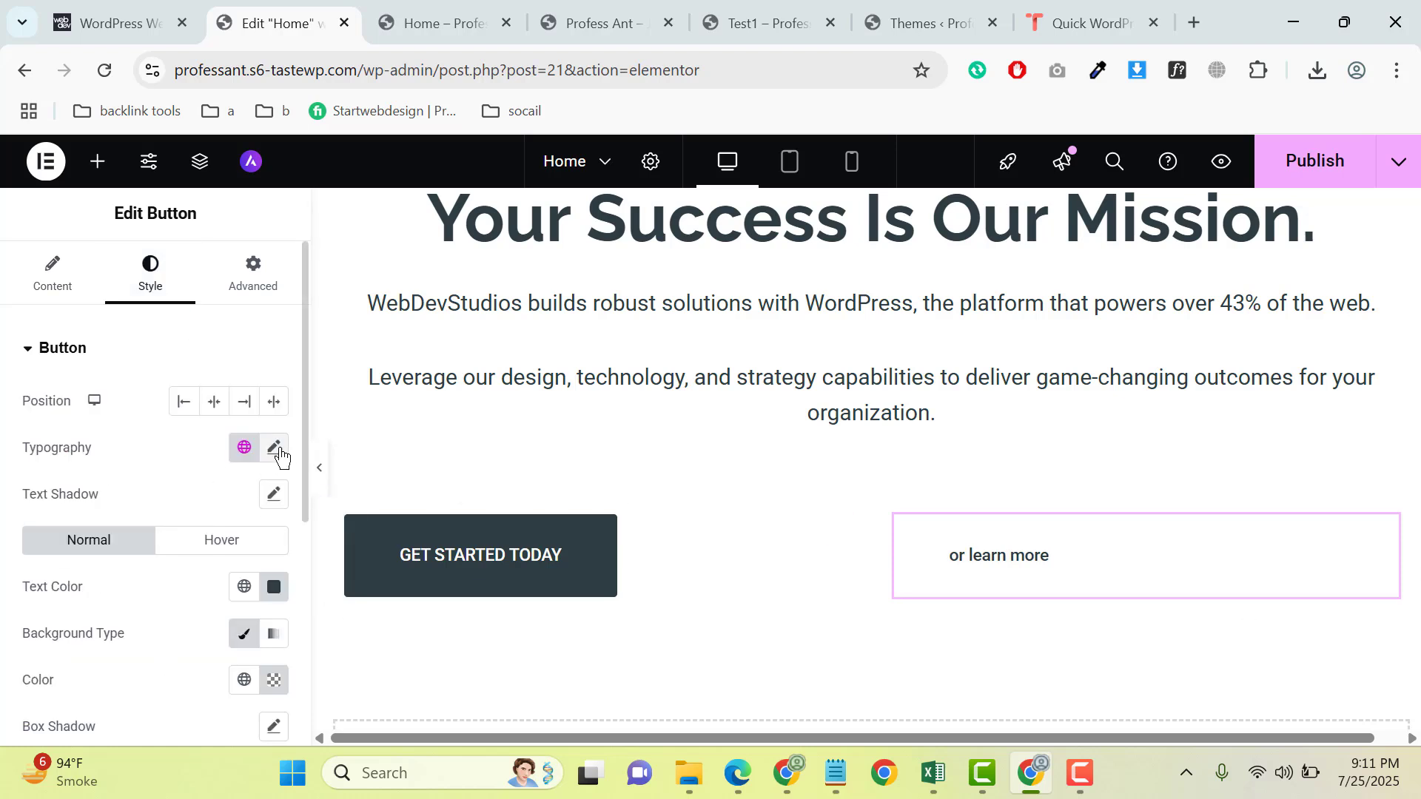
left_click(274, 447)
scroll(185, 533, "down", 5)
left_click(202, 478)
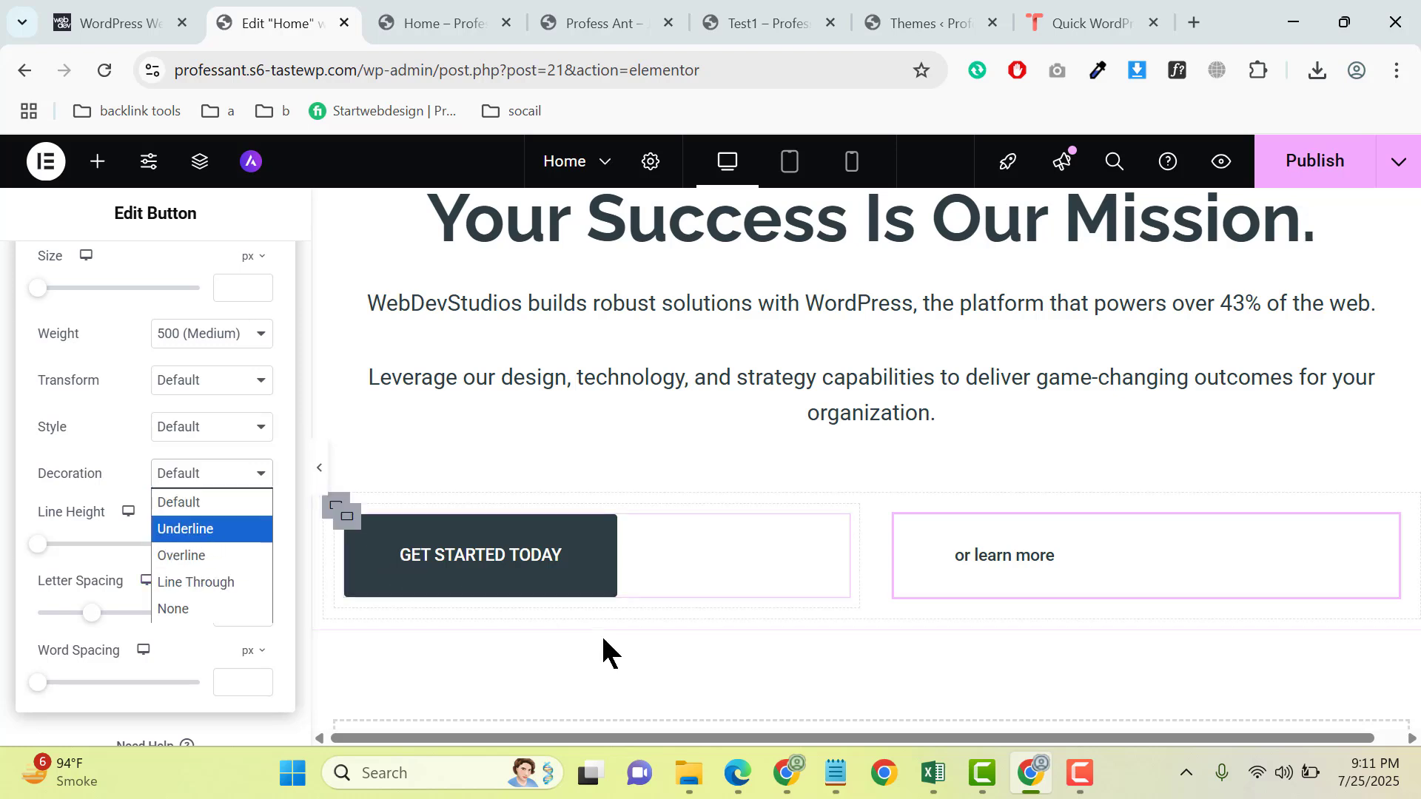
left_click(898, 555)
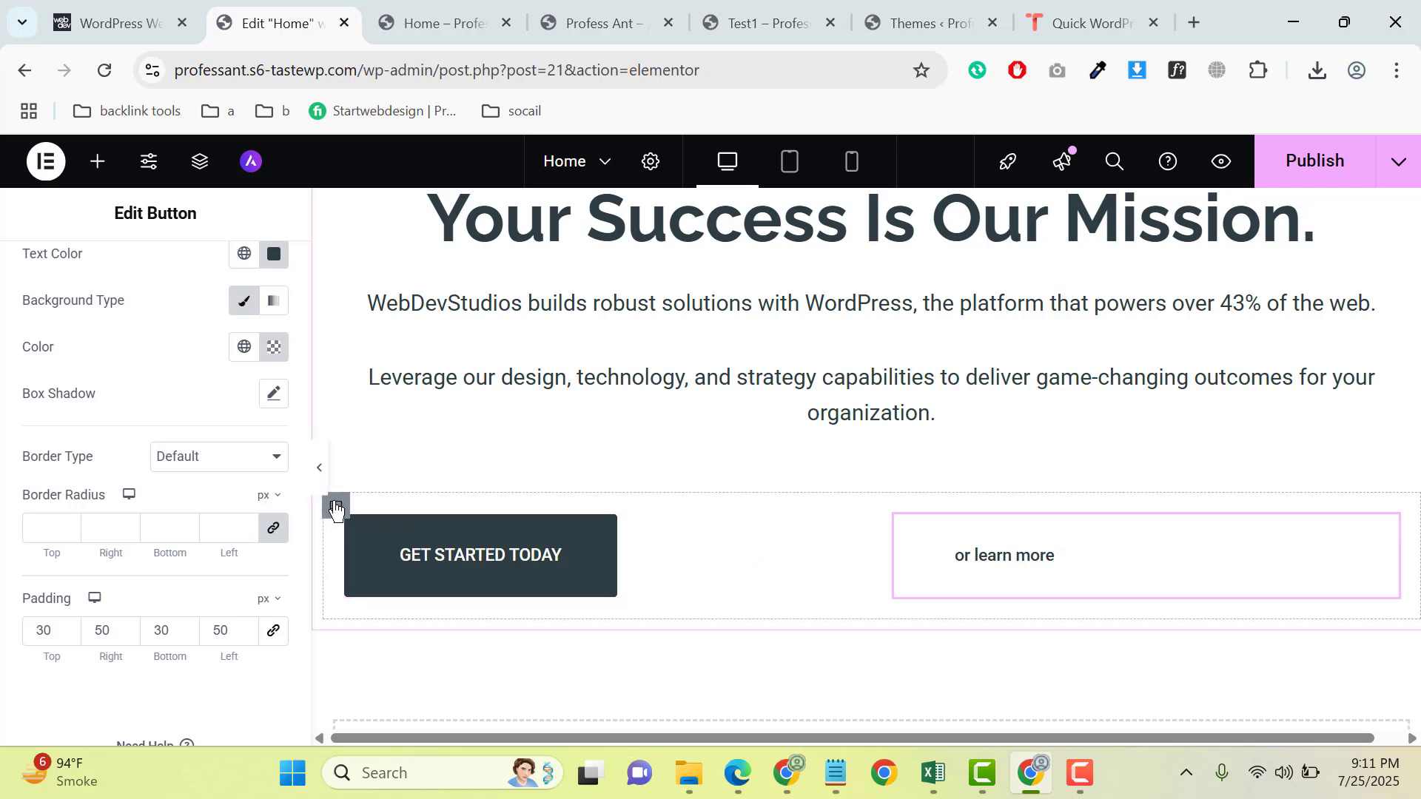
- Set the button row container's width to 55% and the "or learn more" container's left margin to -100 px
left_click(336, 507)
left_click_drag(218, 534, 130, 536)
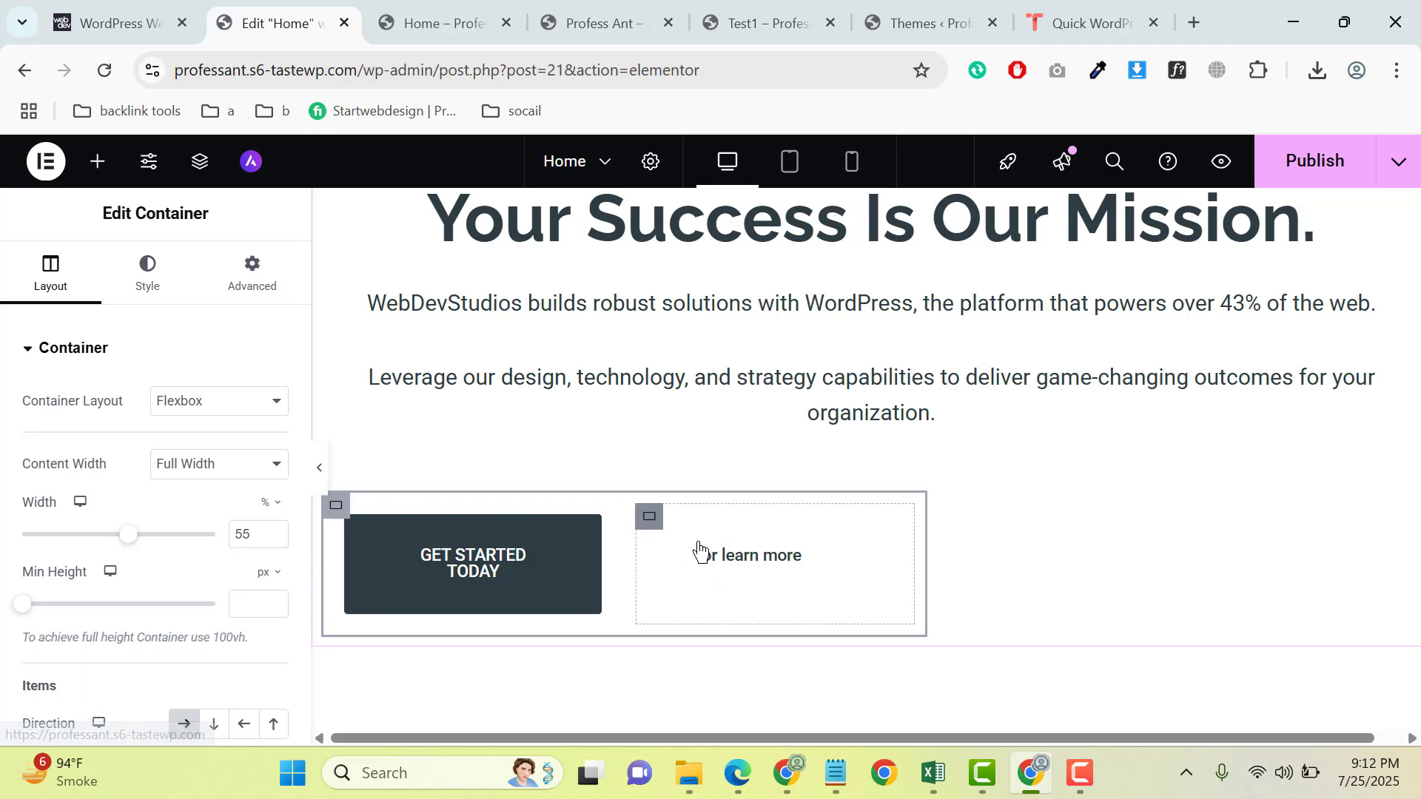
left_click(651, 517)
left_click(254, 288)
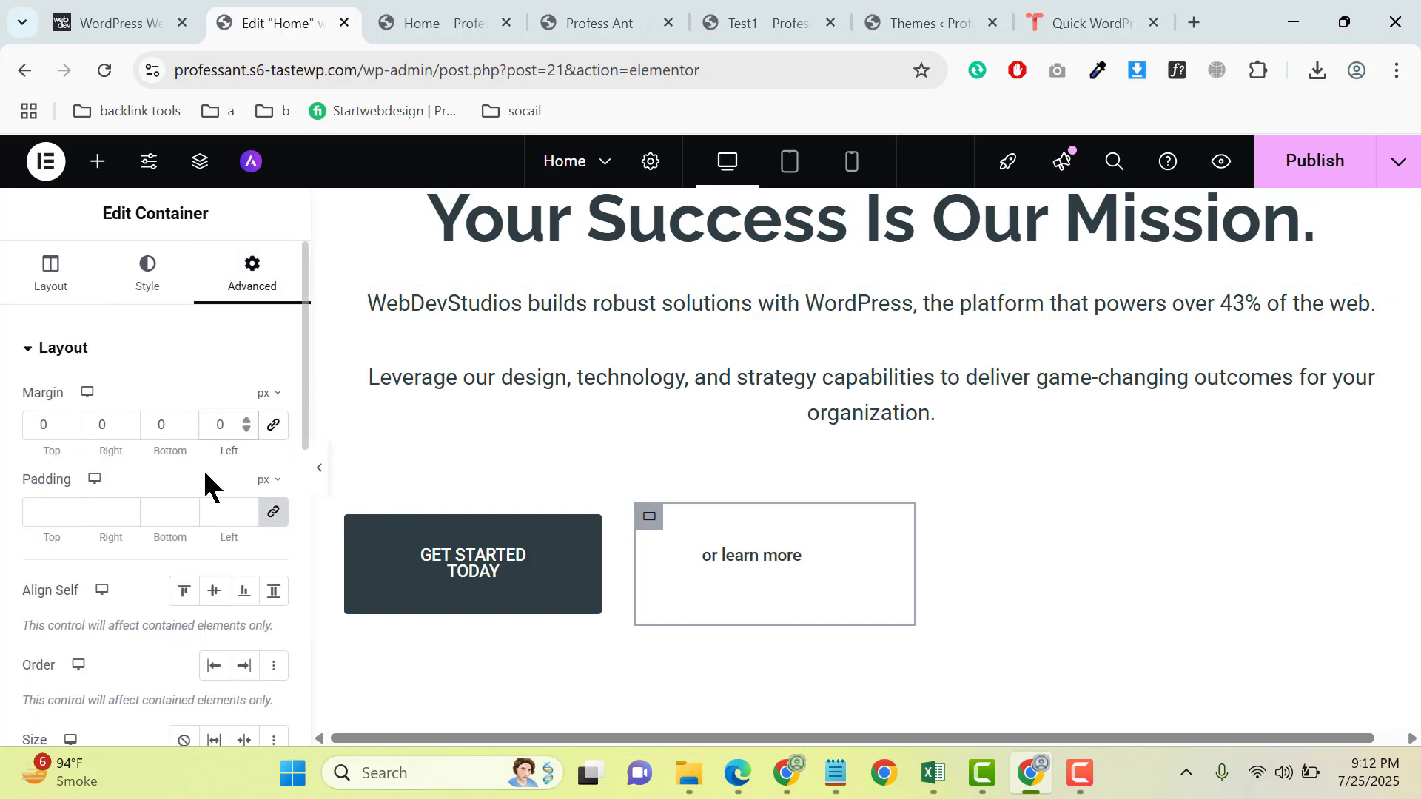
type("100")
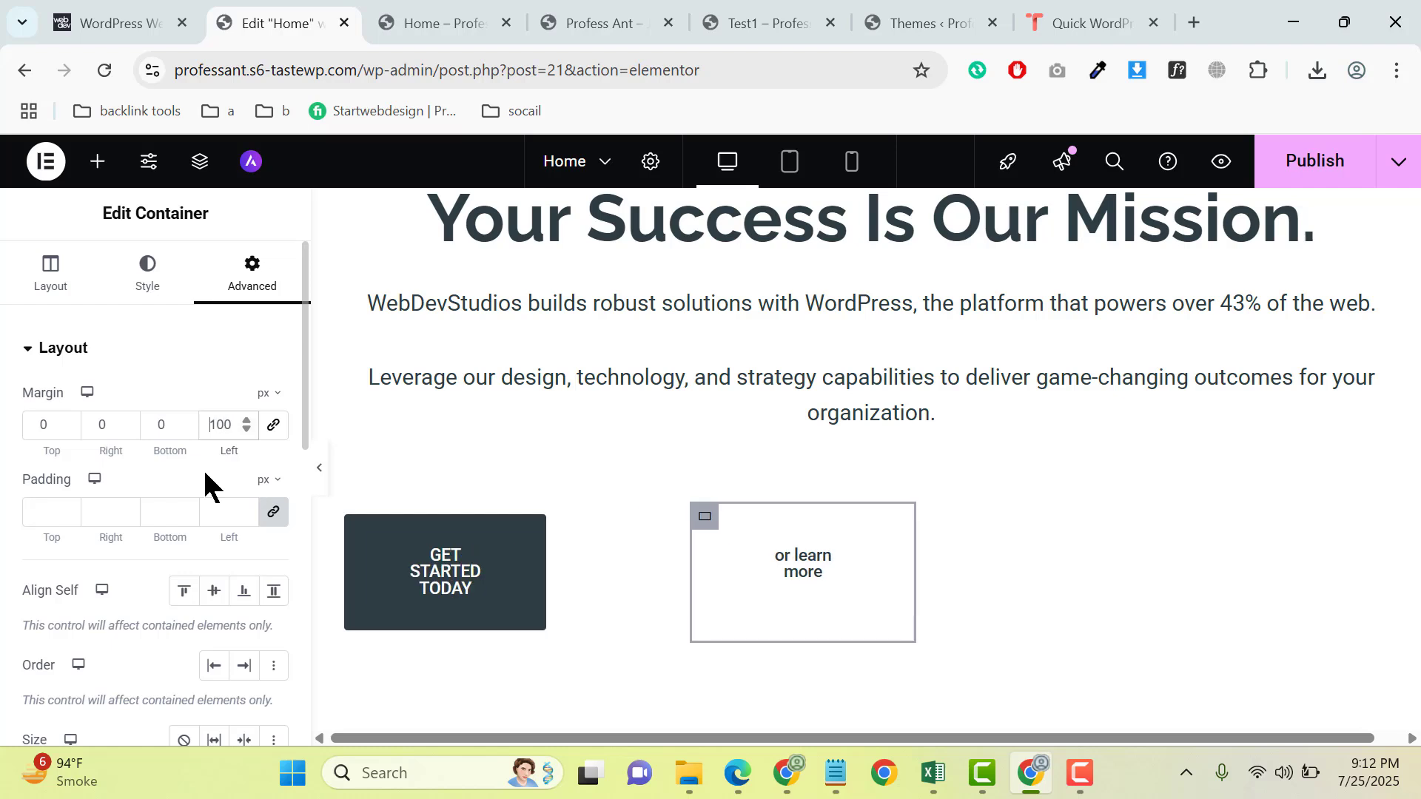
type("-")
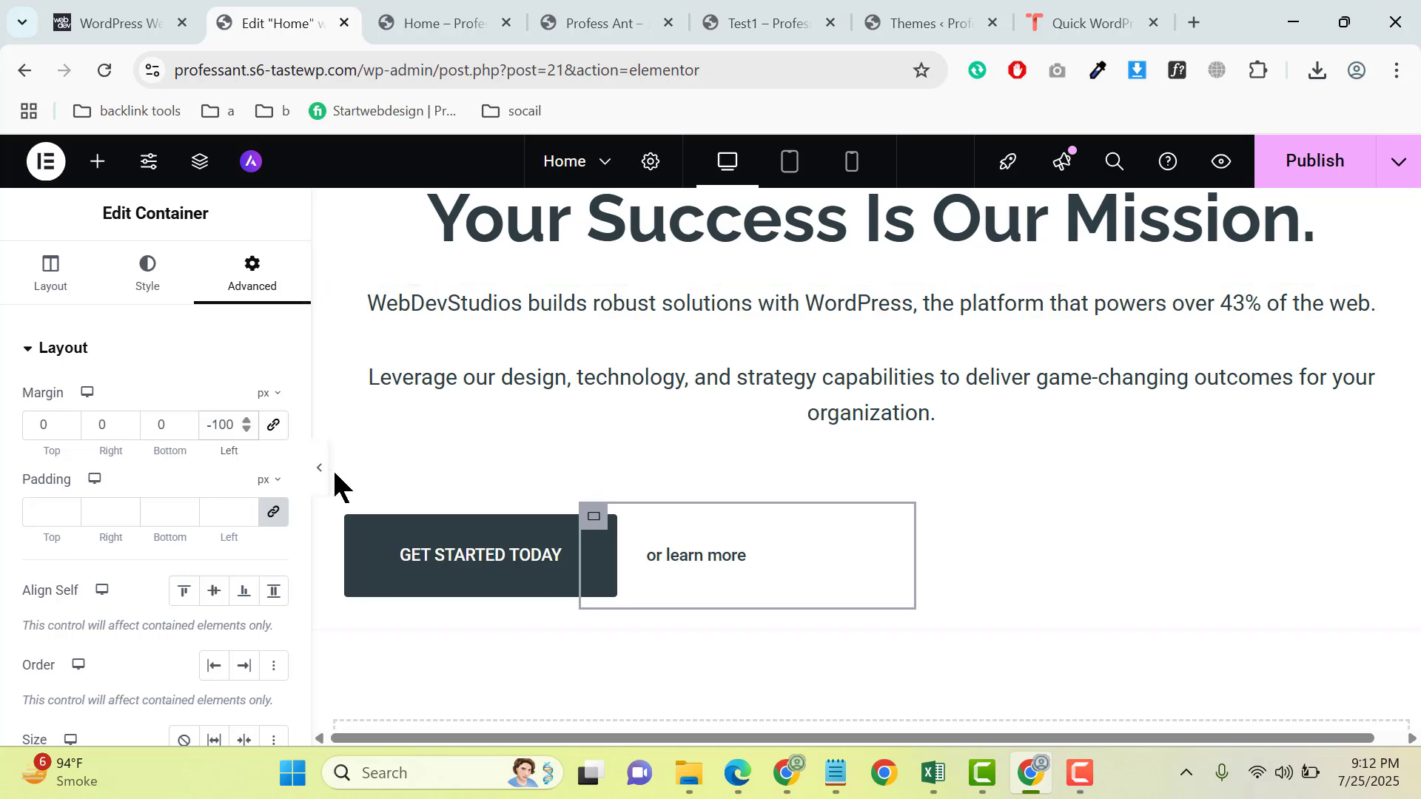
- Center the main hero container's content with both Justify Content and Align Items
scroll(999, 356, "up", 2)
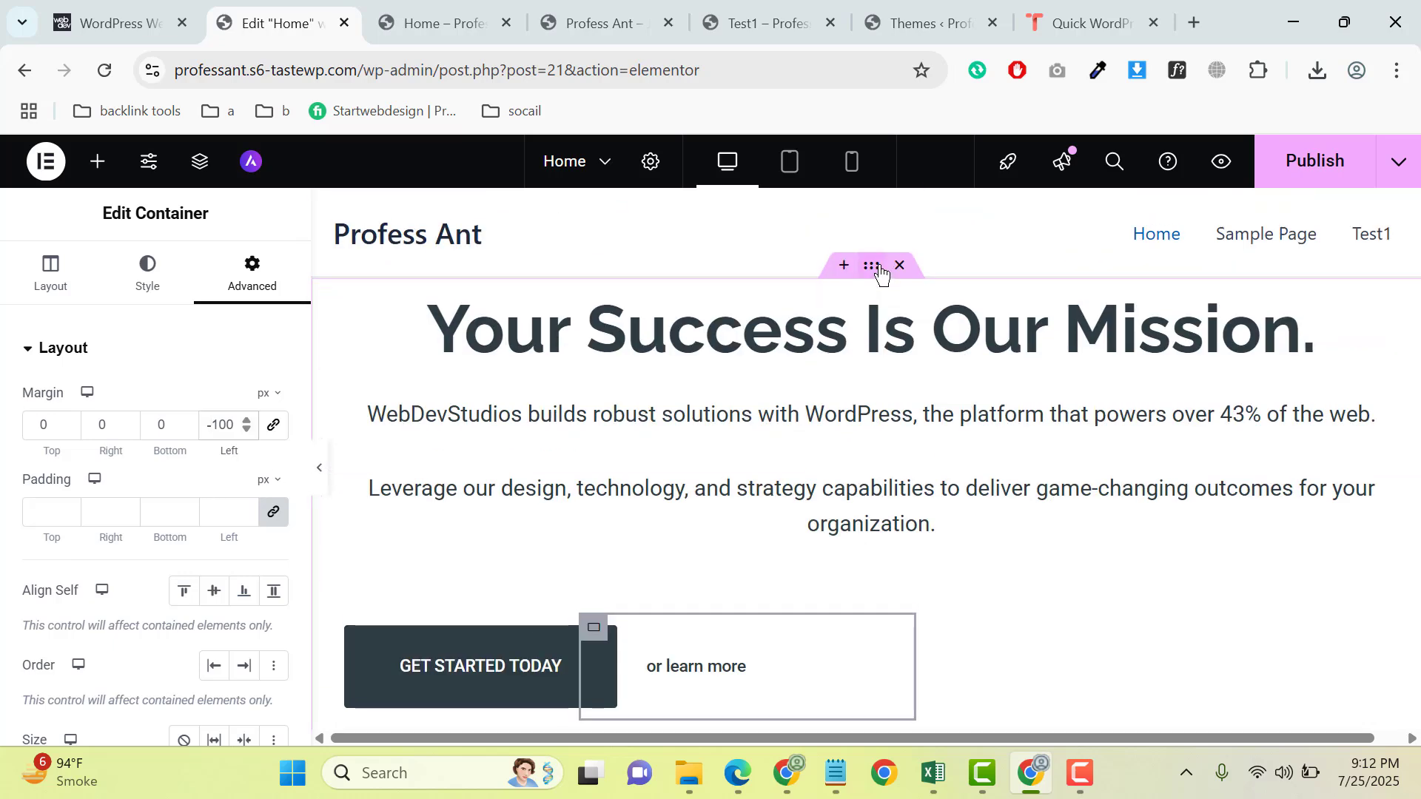
left_click(838, 290)
scroll(162, 326, "down", 3)
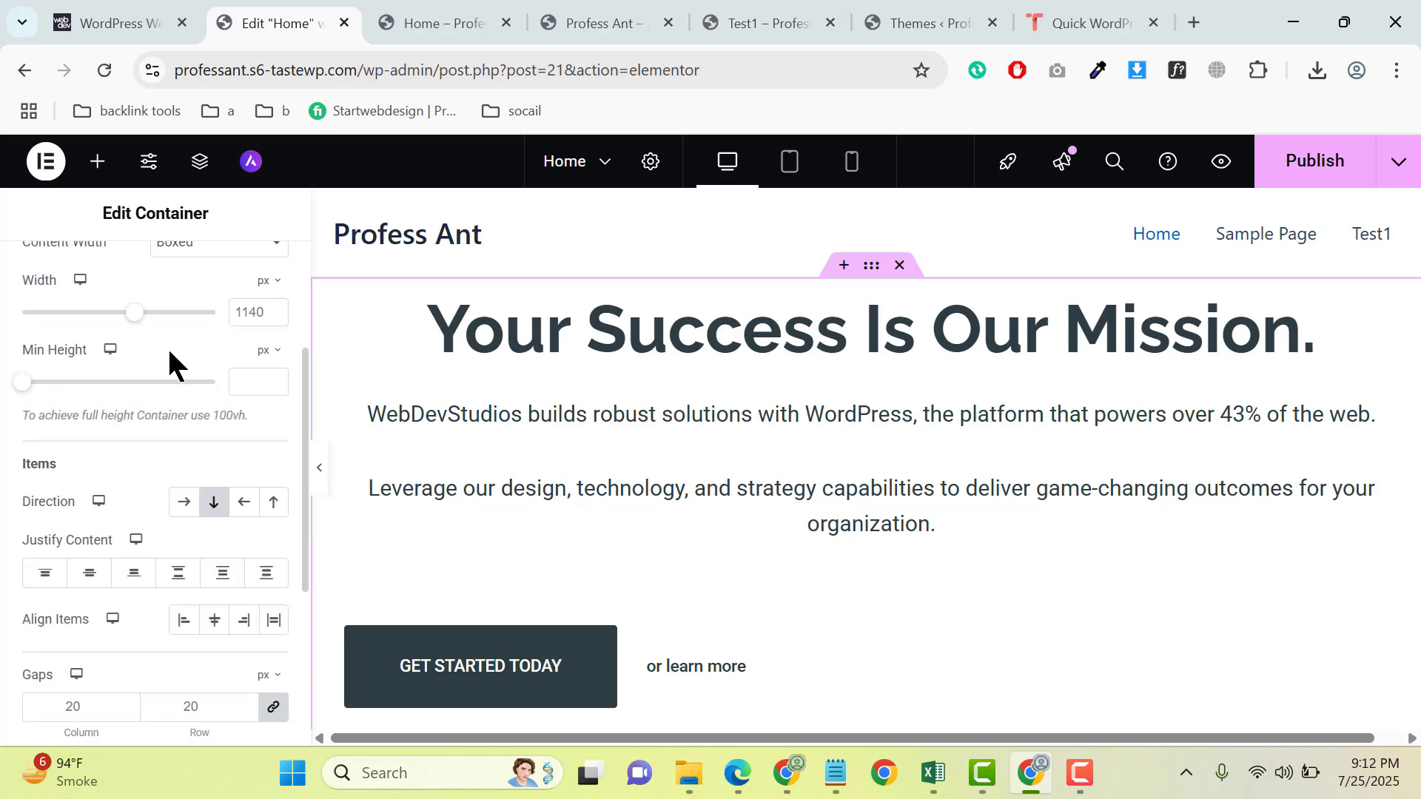
left_click(88, 573)
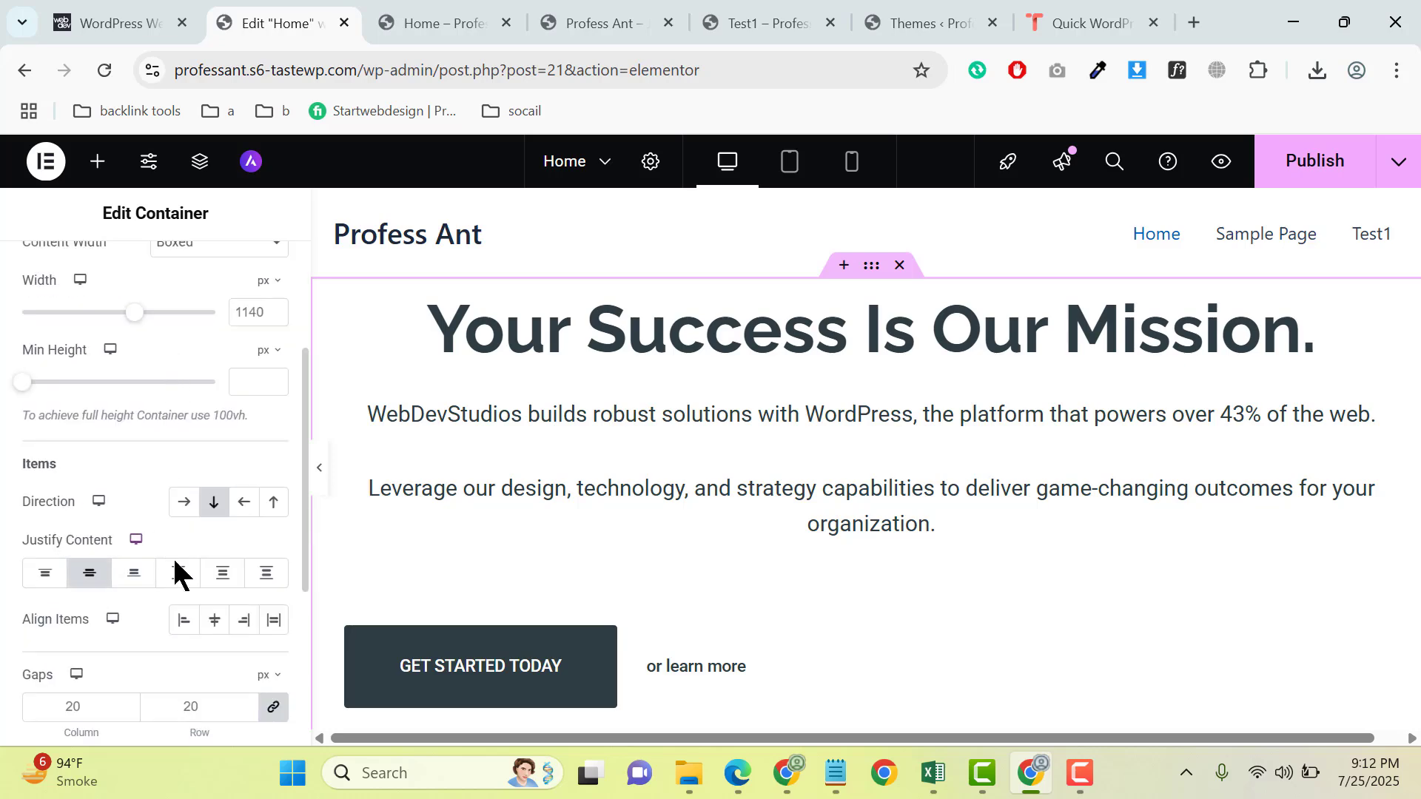
left_click(215, 620)
scroll(971, 527, "down", 3)
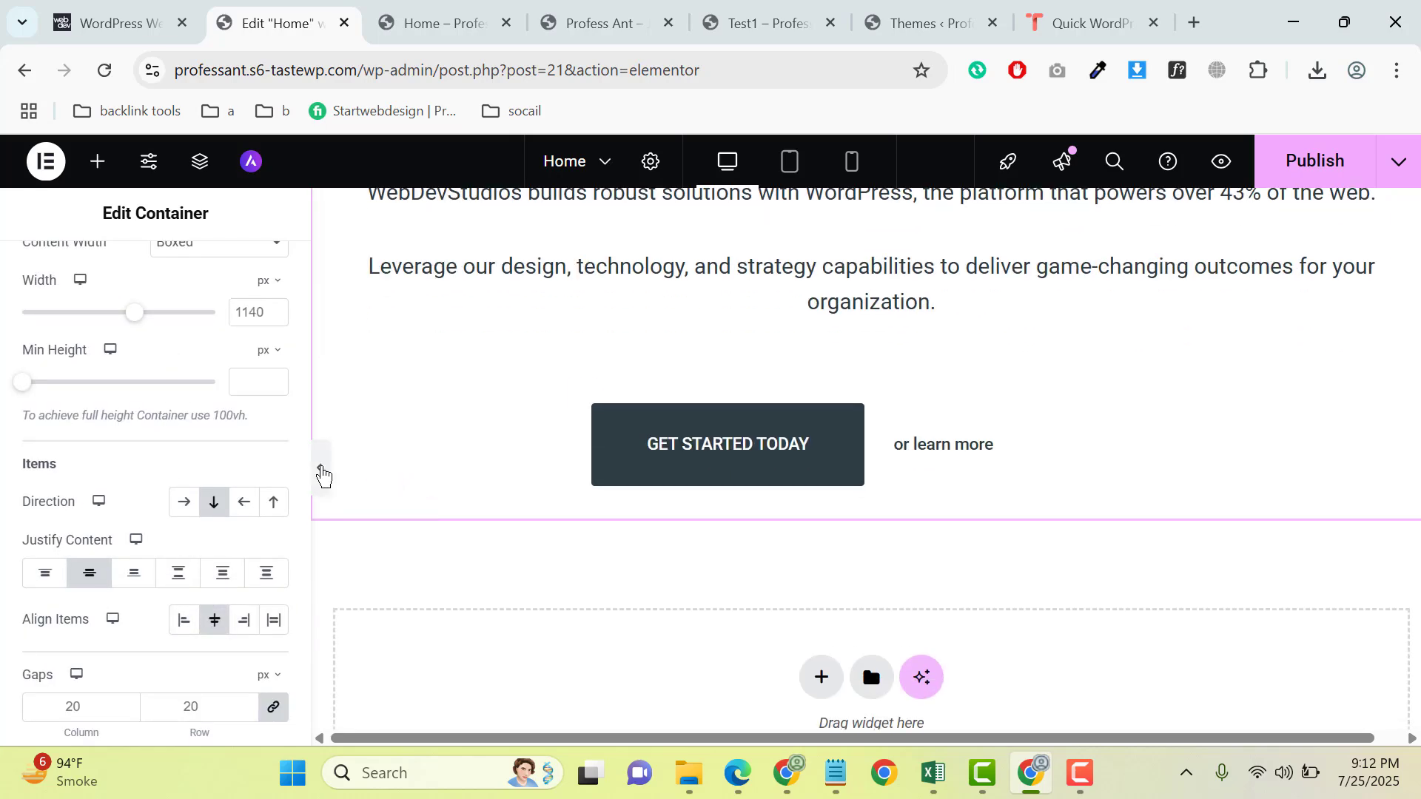
- Preview the hero section at full width and set the main container's minimum height to 505 px
left_click(321, 471)
scroll(323, 478, "up", 1)
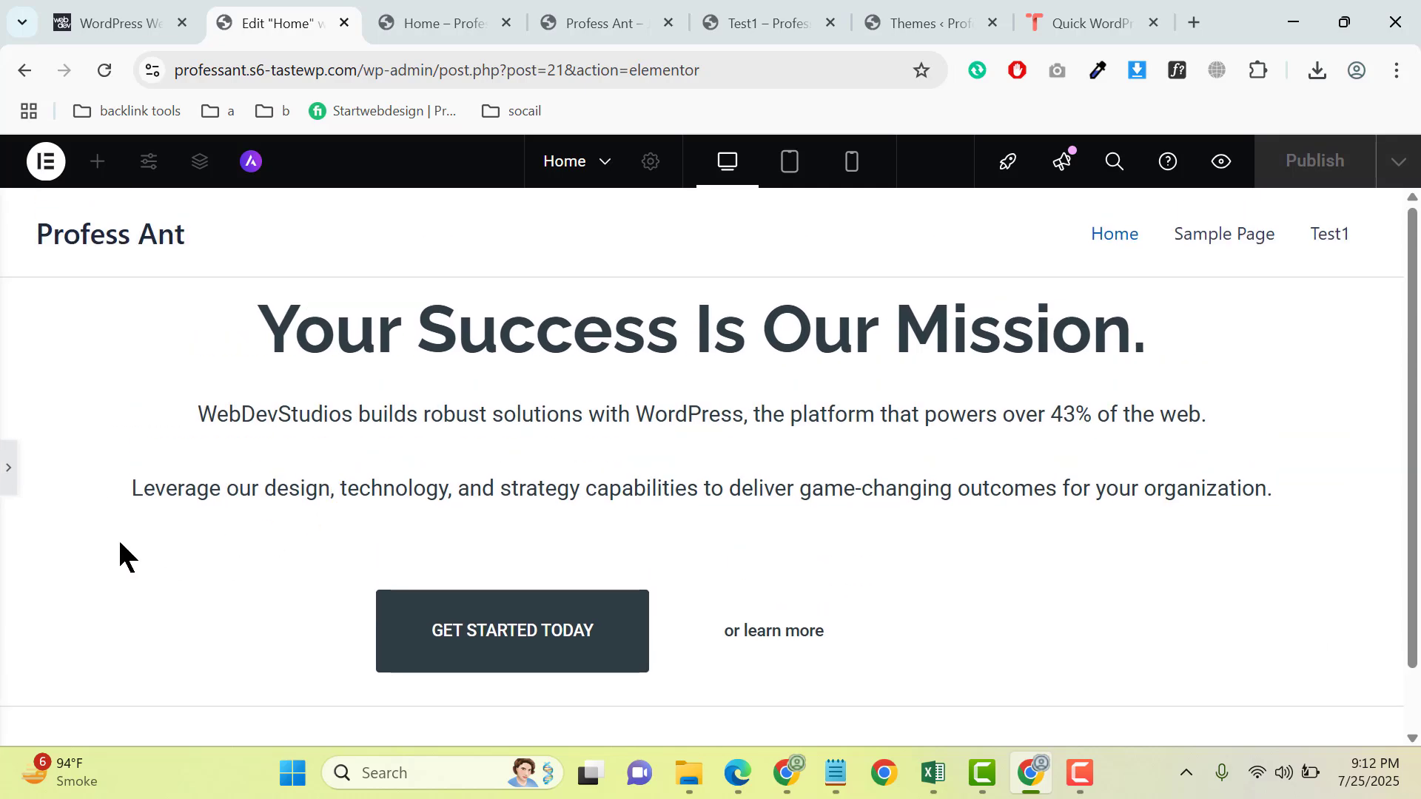
left_click(14, 460)
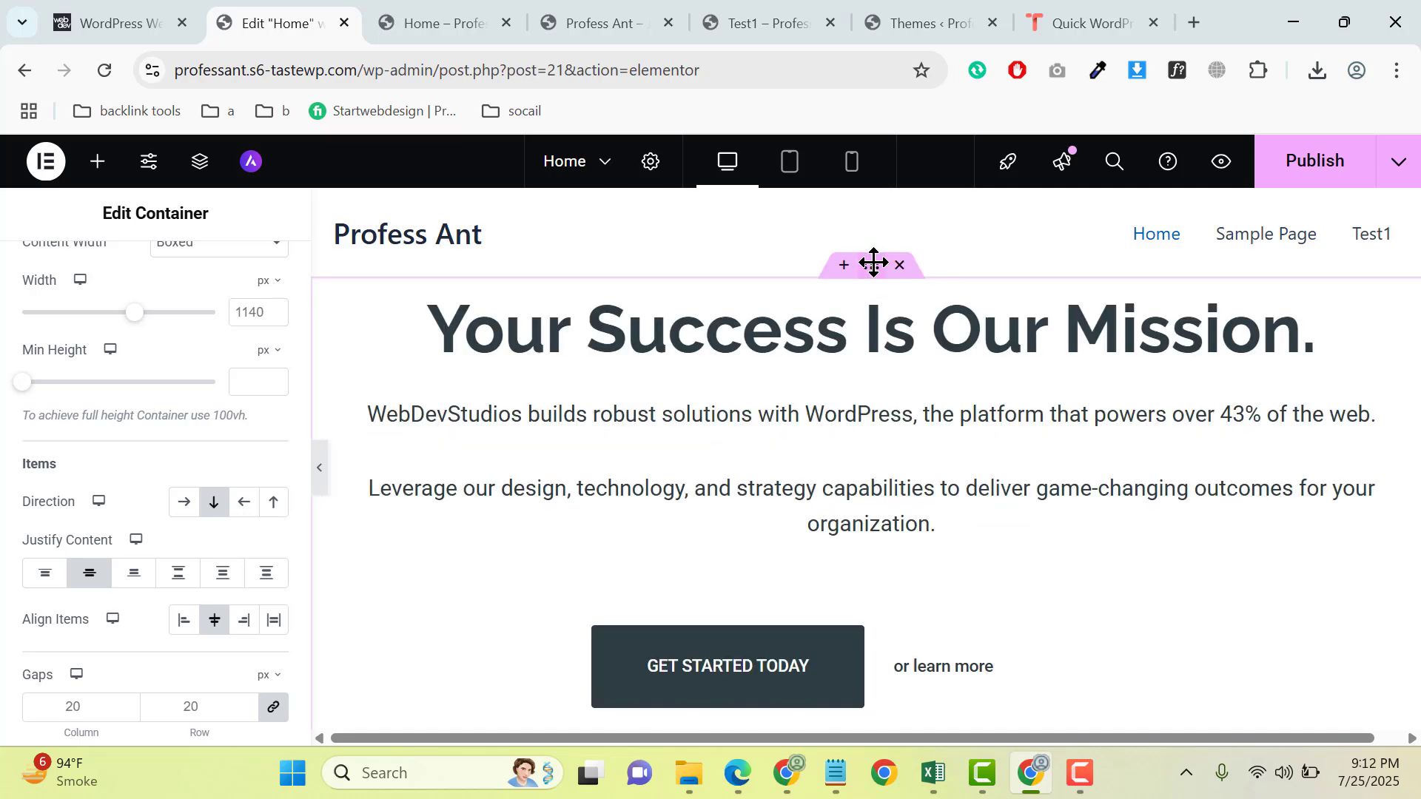
scroll(20, 485, "up", 3)
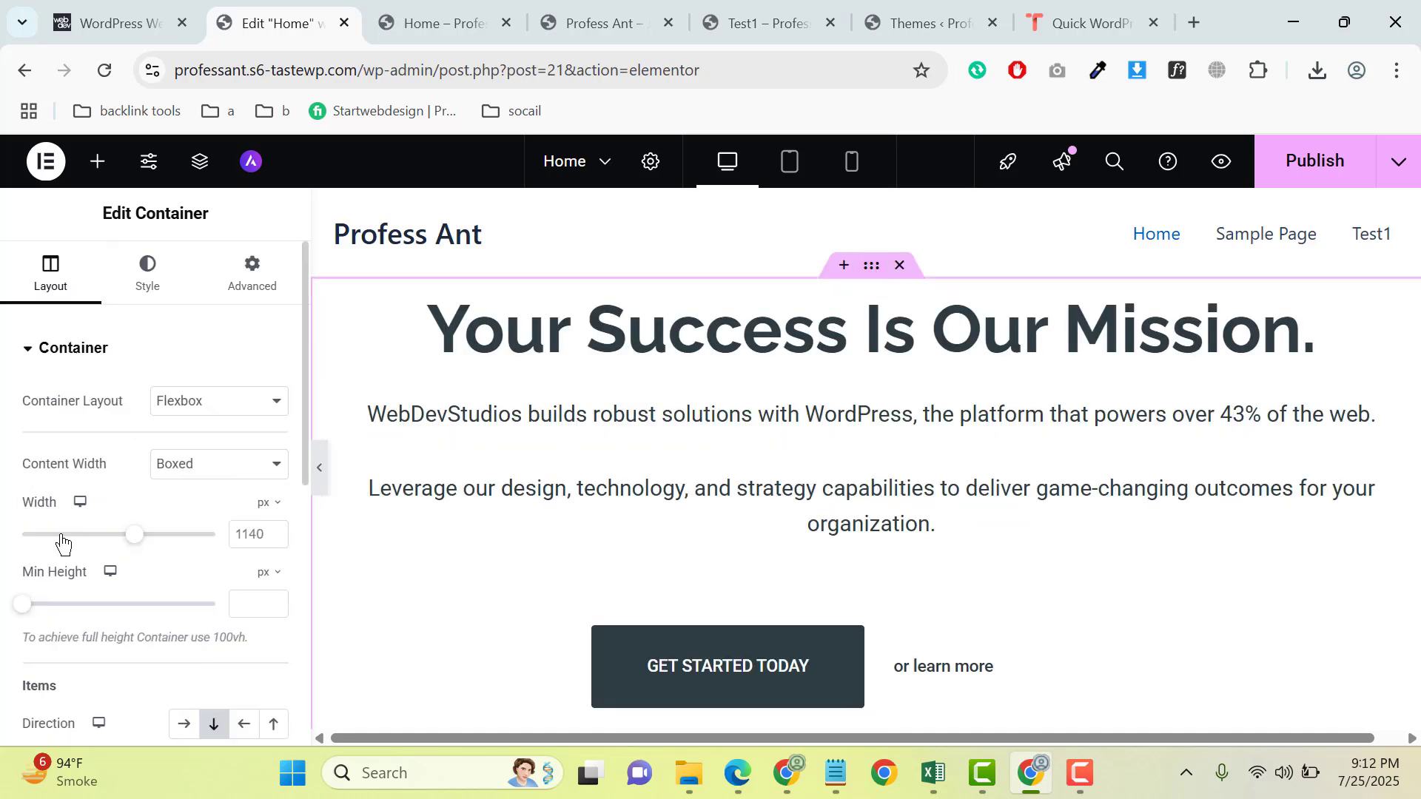
left_click_drag(23, 606, 90, 598)
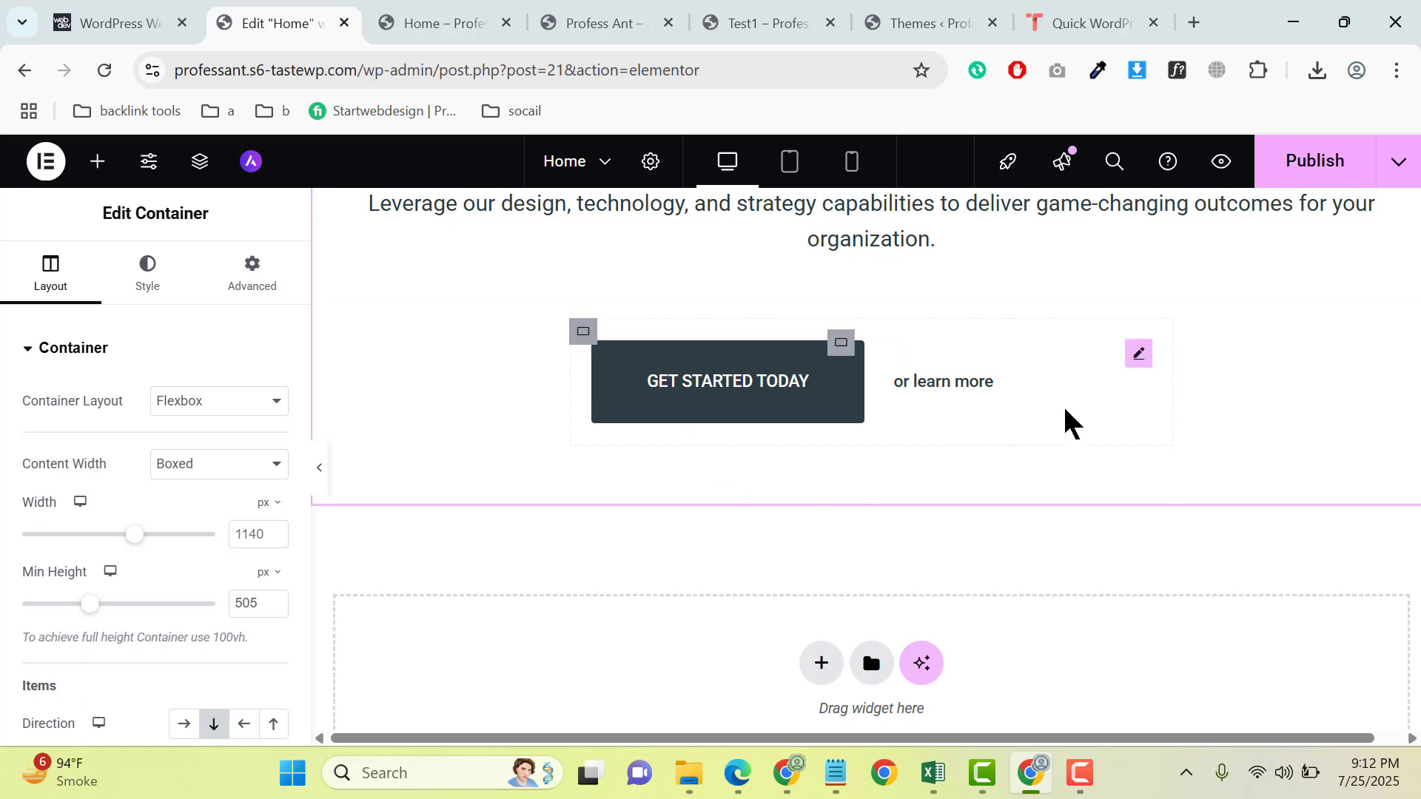
- Check the section below the hero on webdevstudios.com and add a new single-column flexbox container beneath the Home page's hero section
left_click(190, 30)
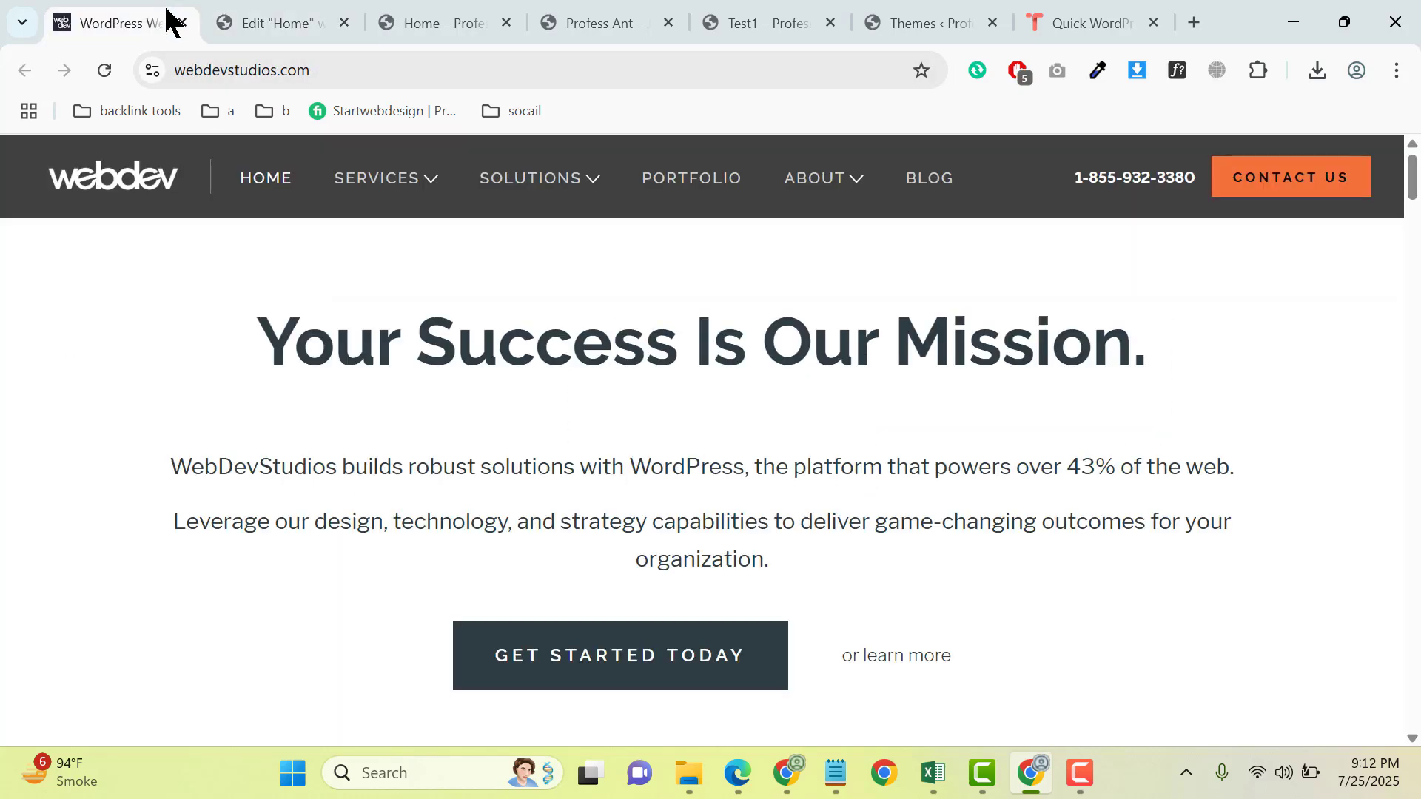
scroll(724, 460, "down", 10)
scroll(540, 555, "up", 5)
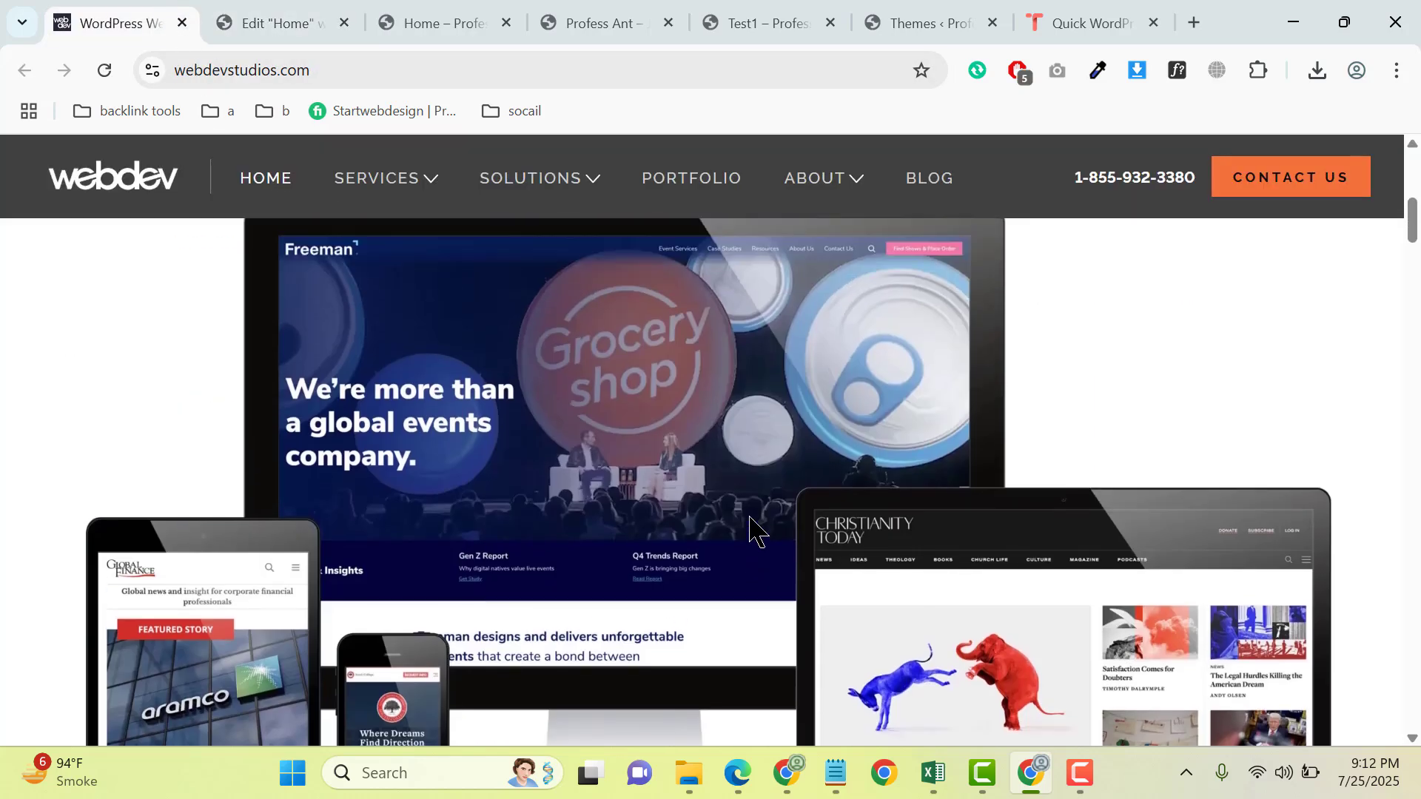
left_click(306, 21)
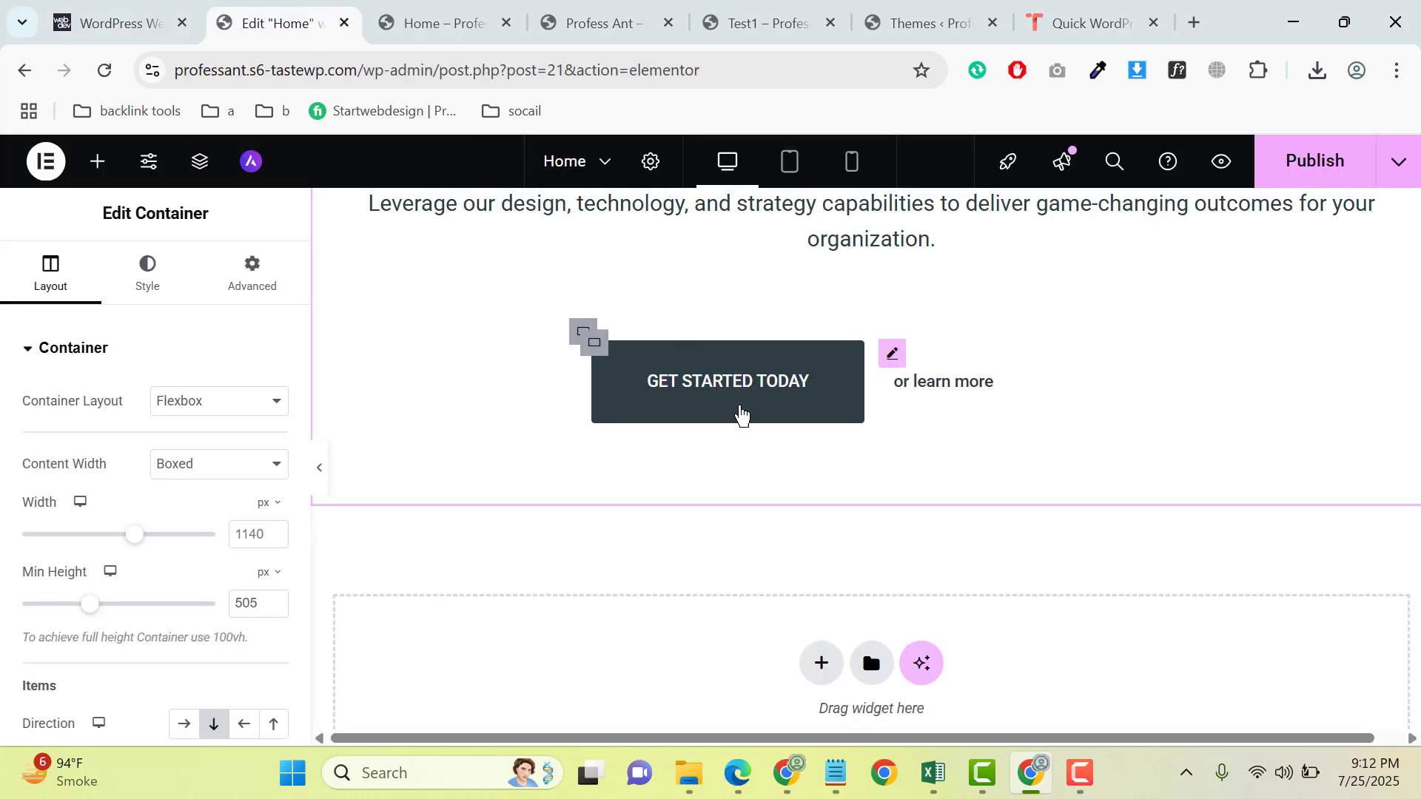
left_click(822, 661)
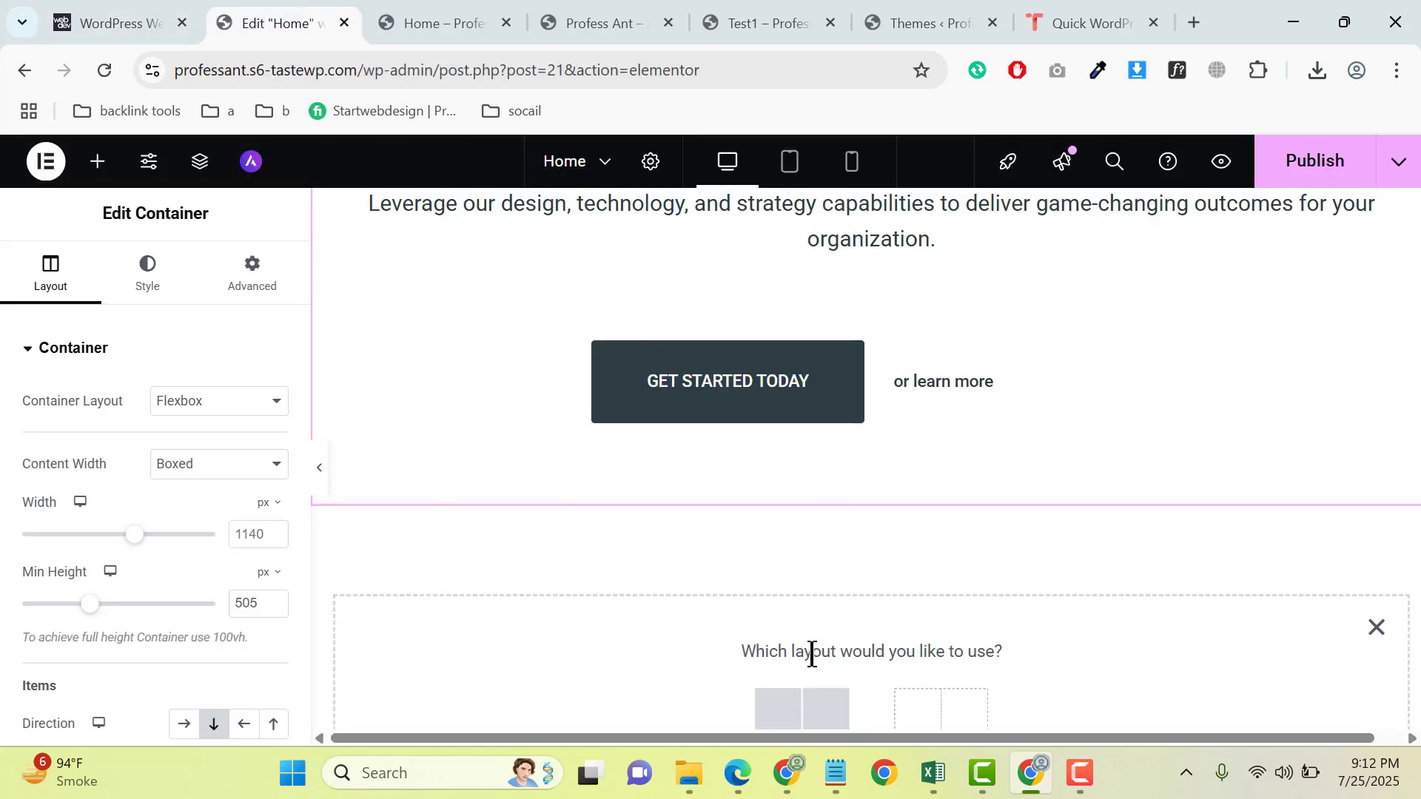
left_click(812, 709)
scroll(801, 571, "down", 3)
left_click(590, 485)
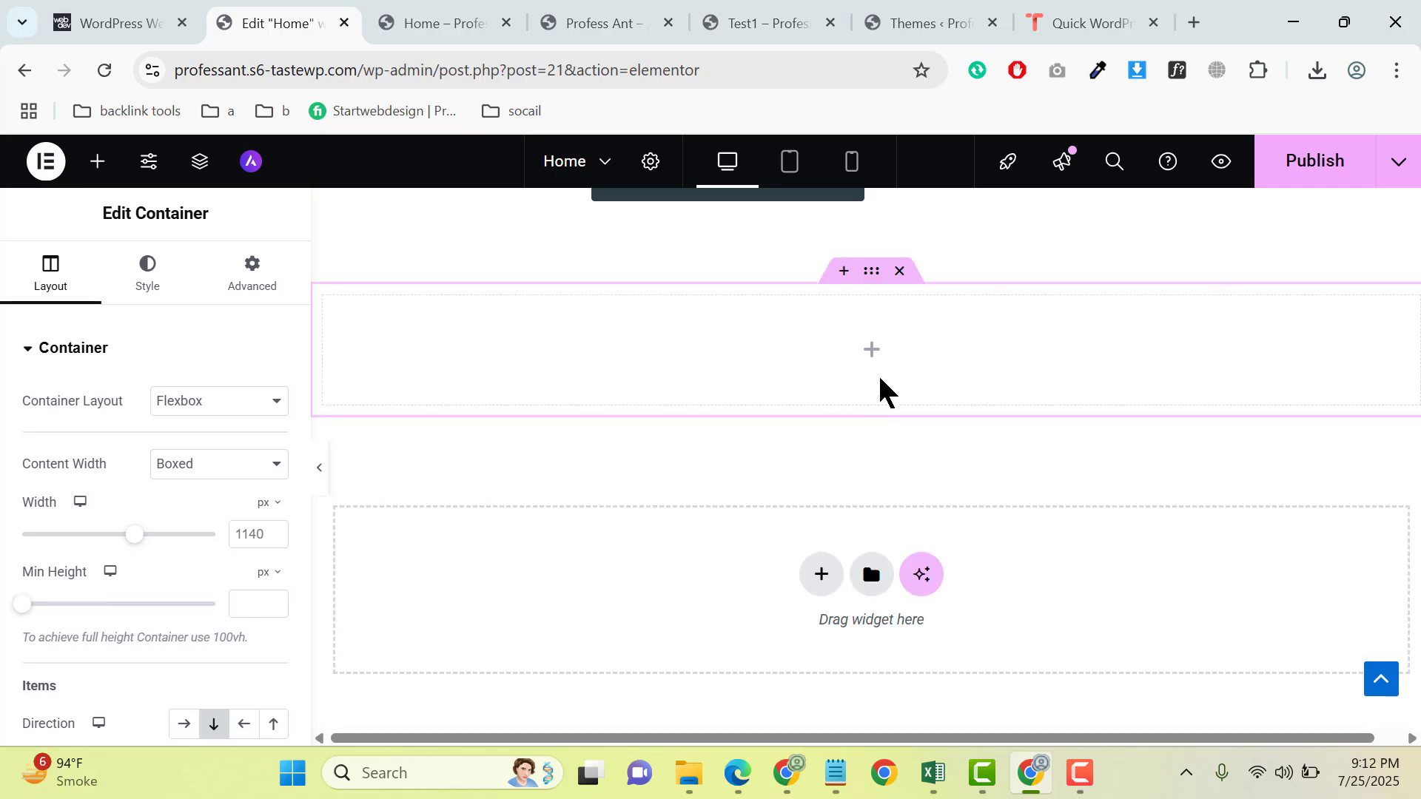
- Add an Image widget to the new container below the hero and insert the wds-homepage-devices image from the media library
left_click(873, 351)
left_click_drag(198, 594, 844, 358)
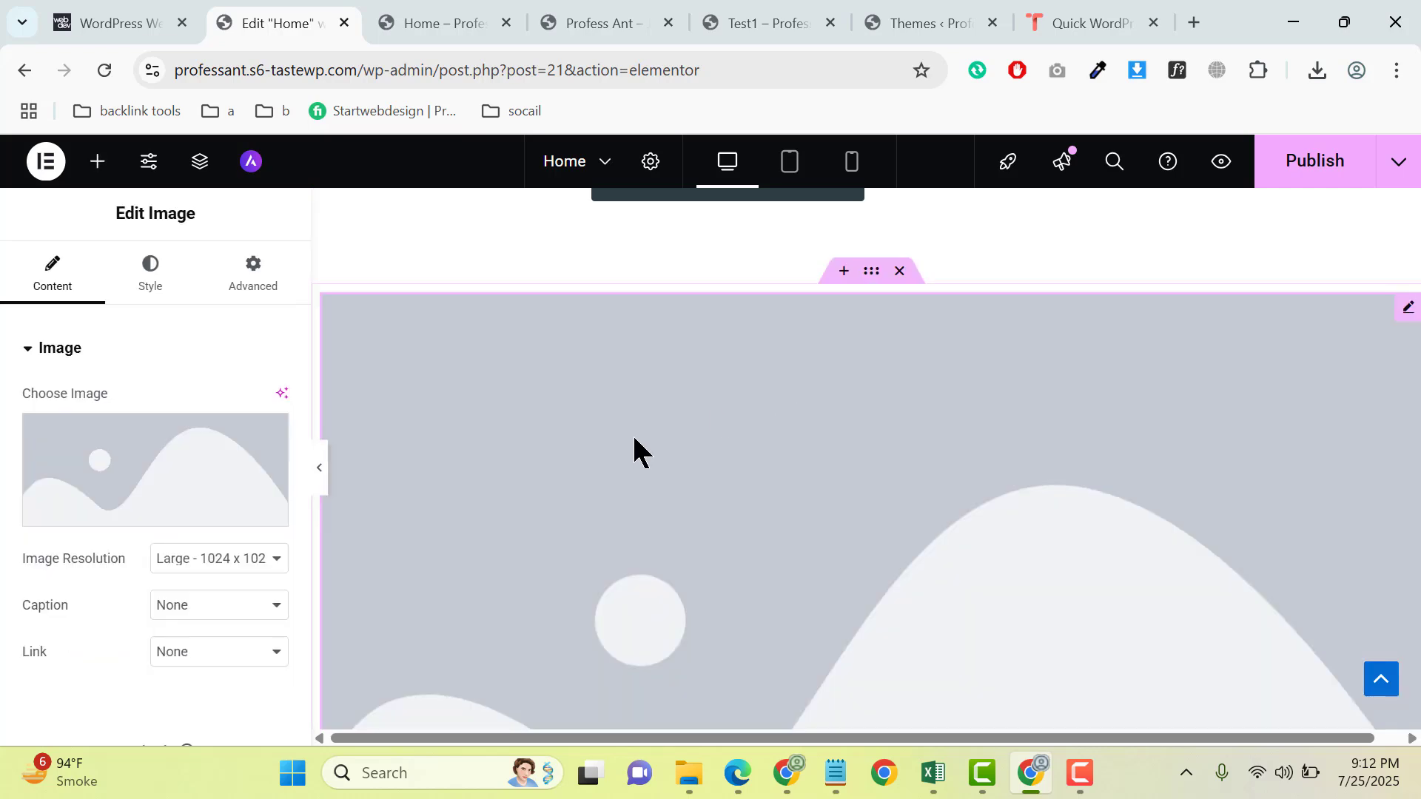
left_click(121, 444)
left_click(320, 246)
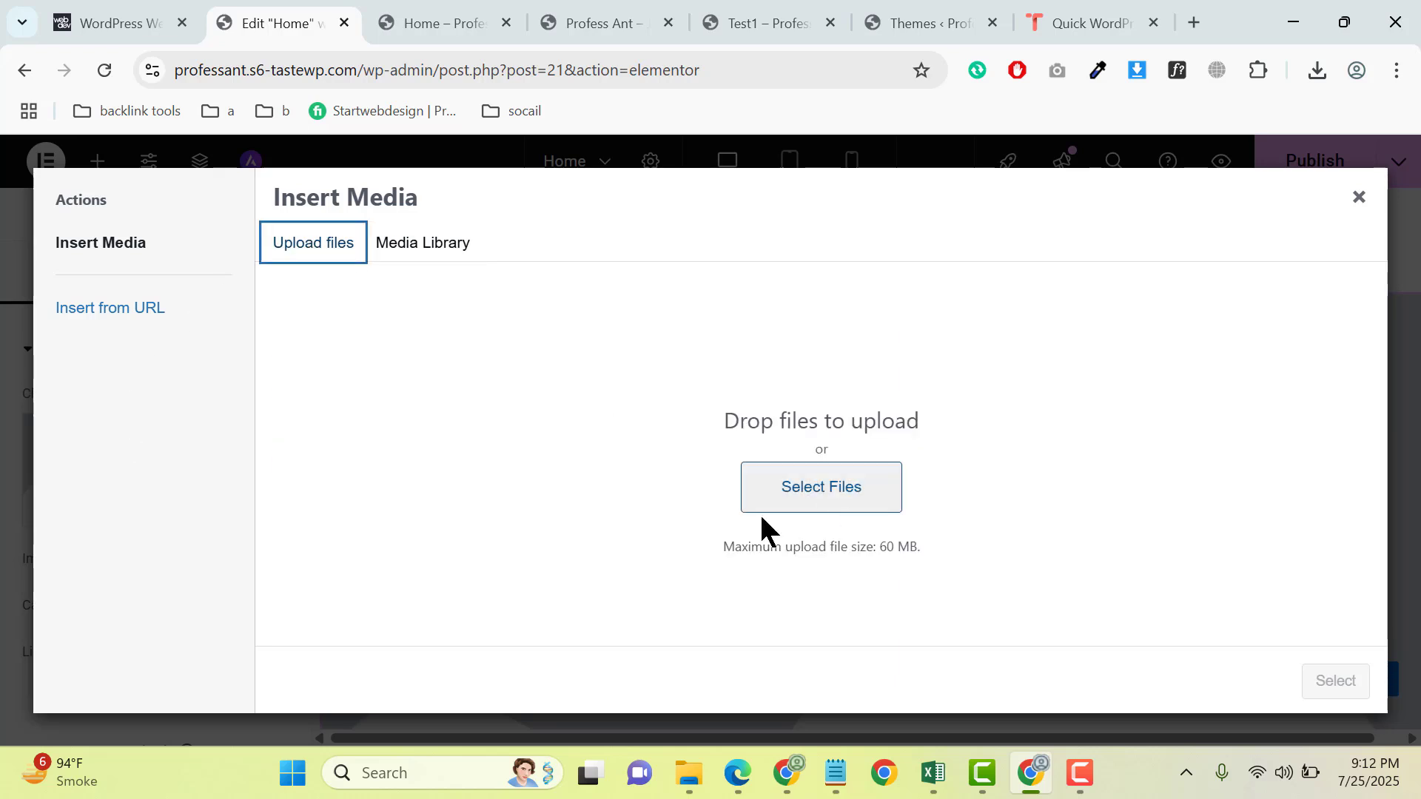
left_click(387, 239)
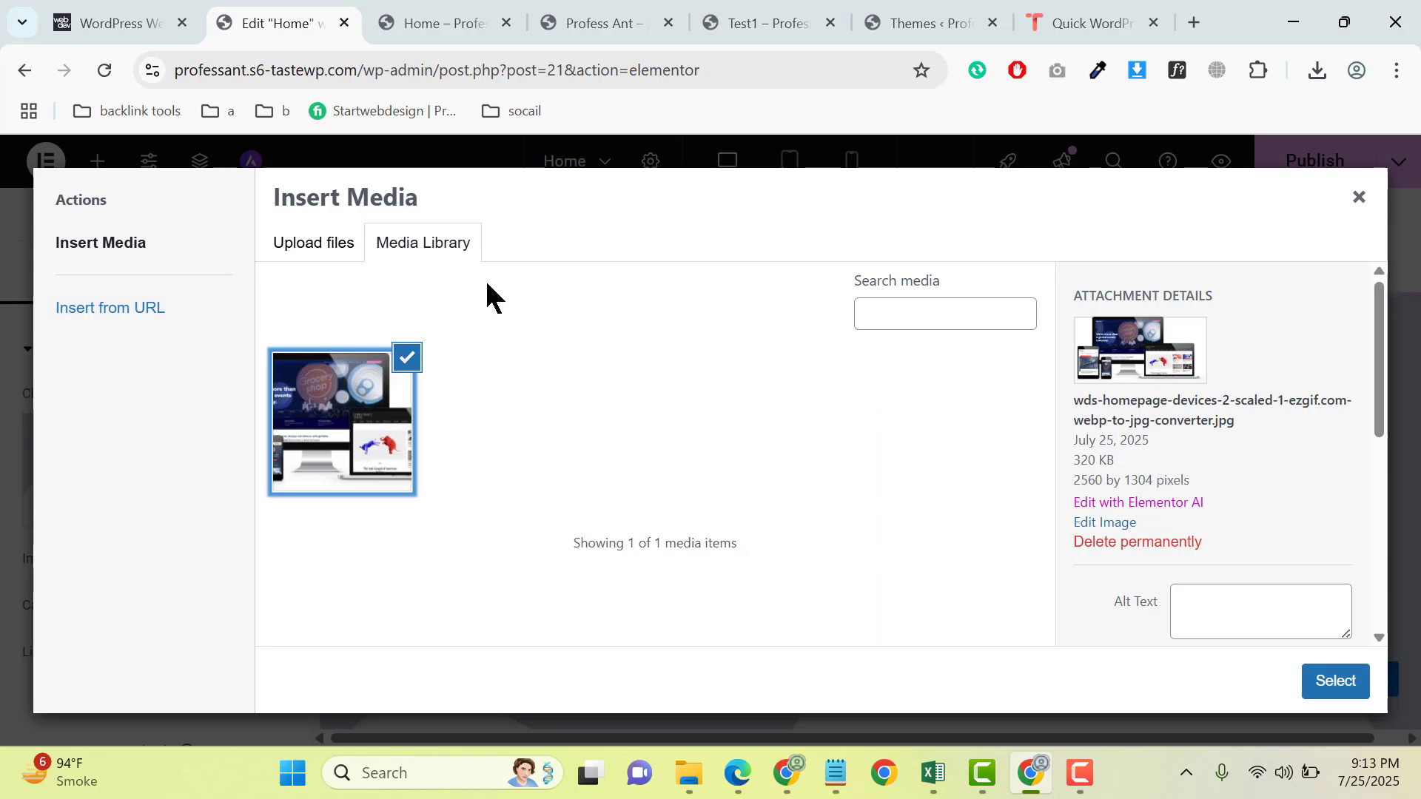
left_click(1335, 682)
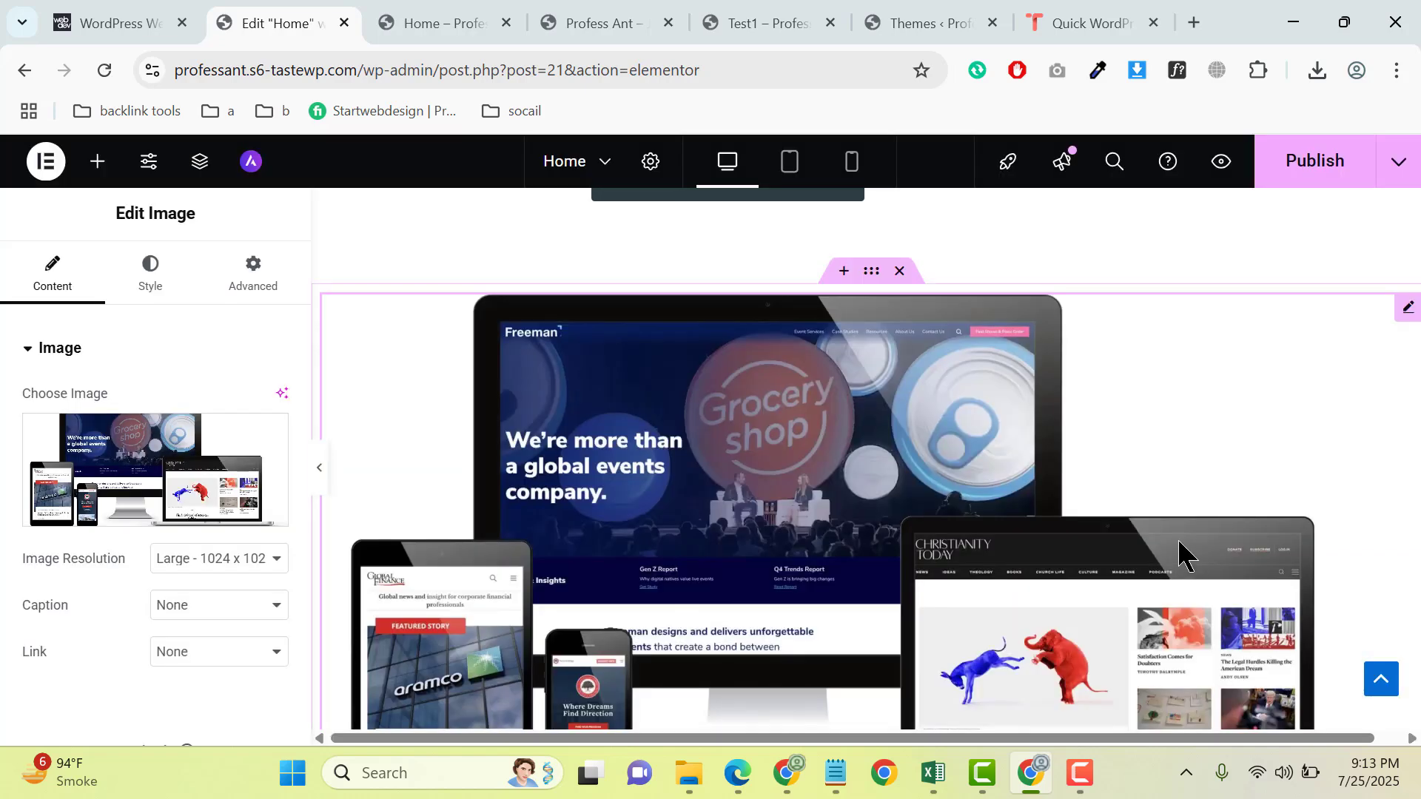
- Set the device mockup image's resolution to Full
scroll(142, 555, "down", 3)
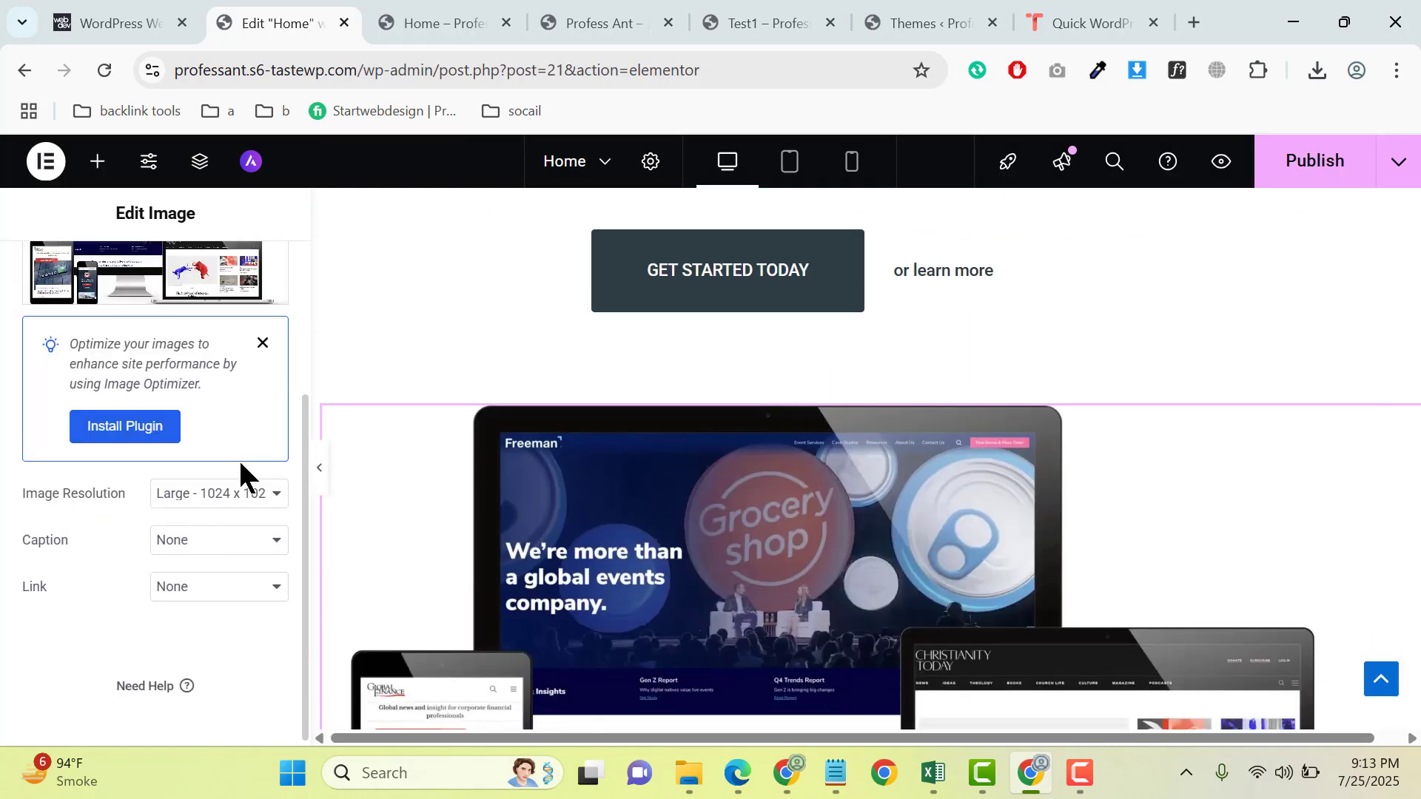
left_click(226, 493)
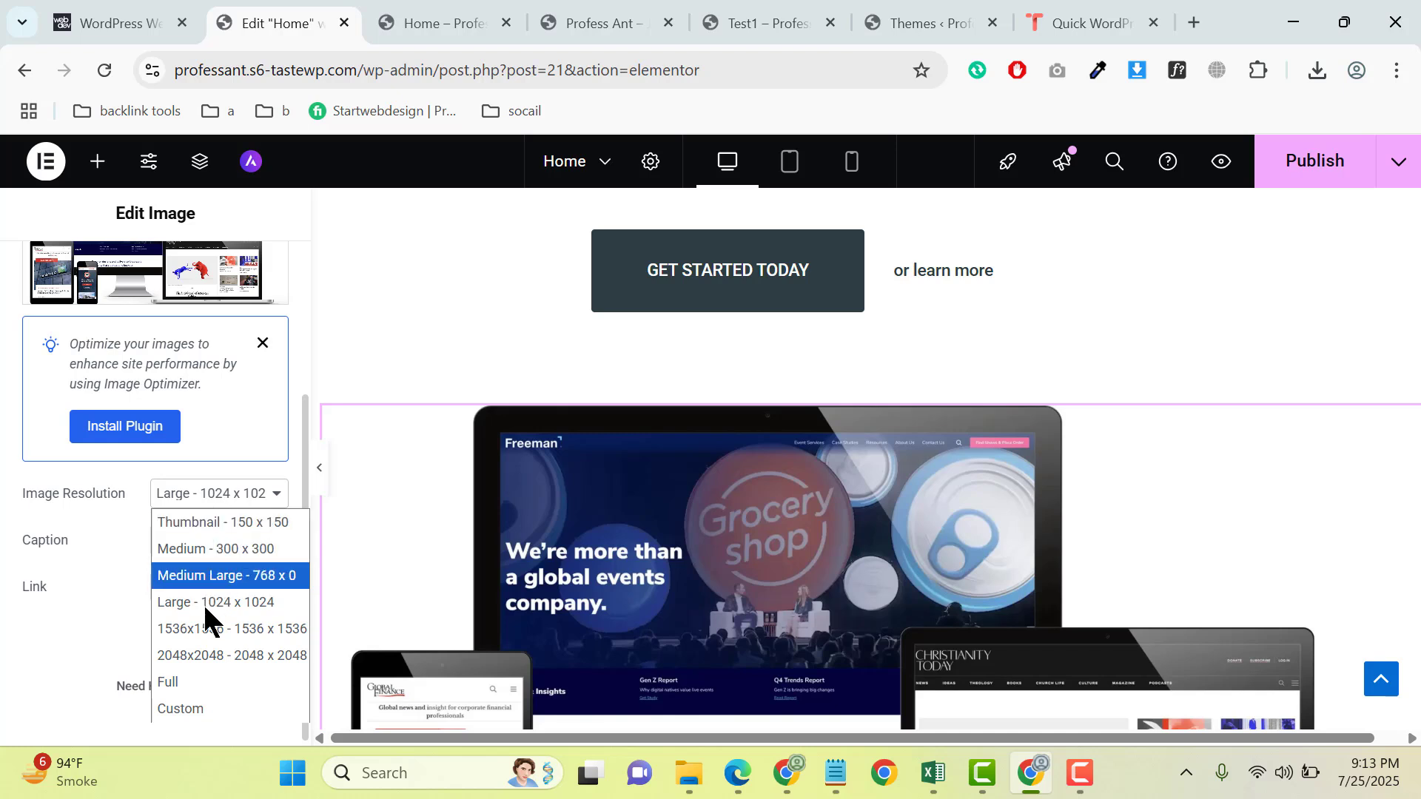
left_click(178, 683)
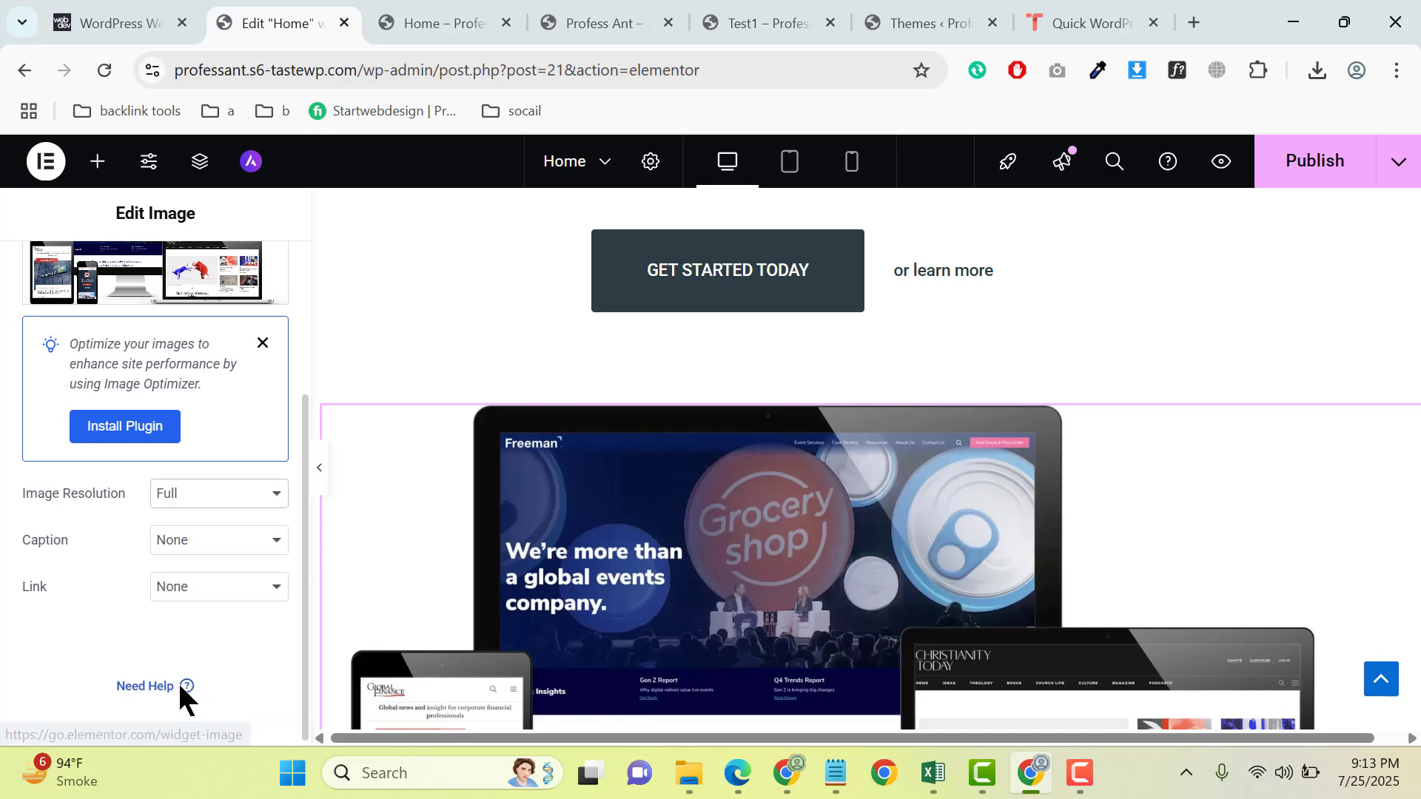
- Set the image container's content width to Full Width and preview the section without the editing panel
scroll(915, 481, "up", 2)
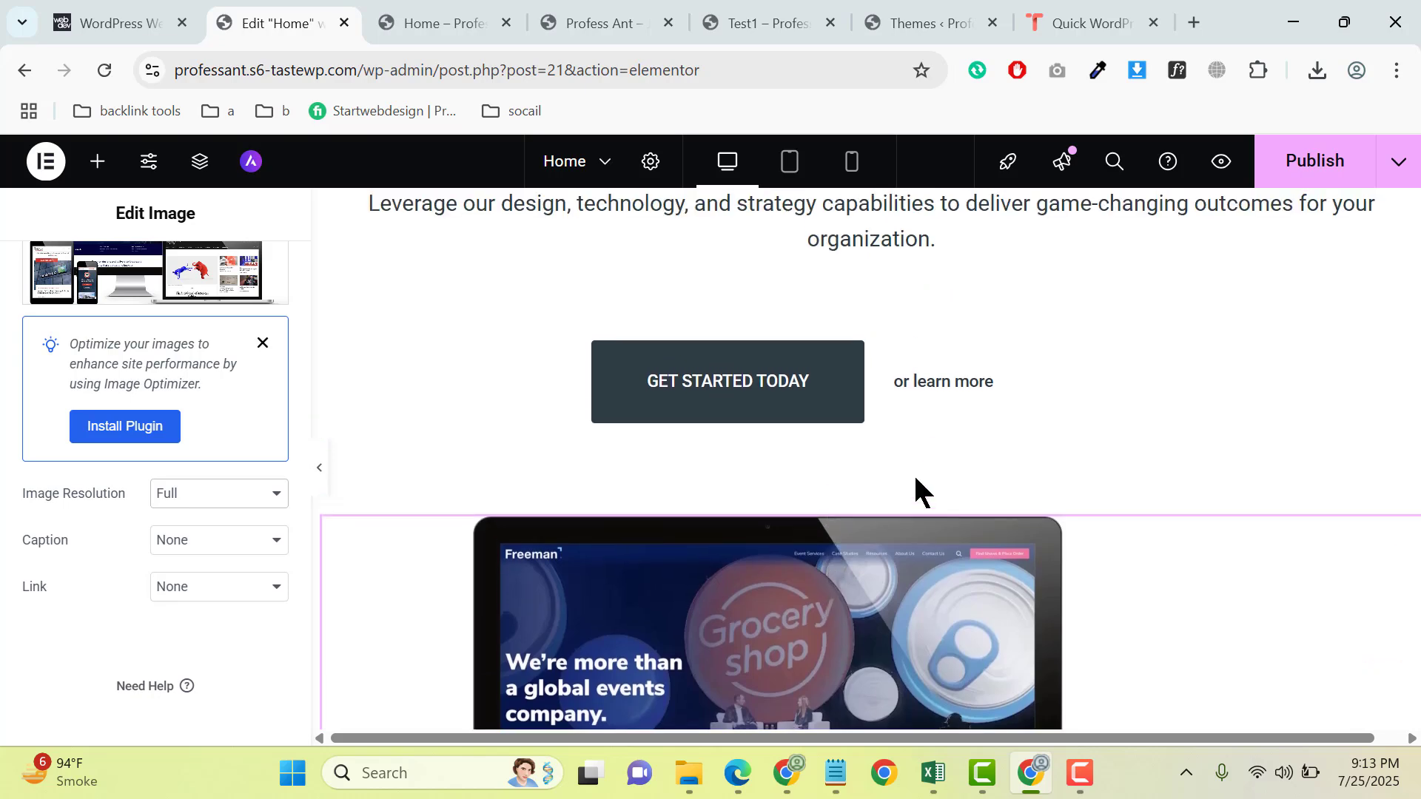
left_click(879, 499)
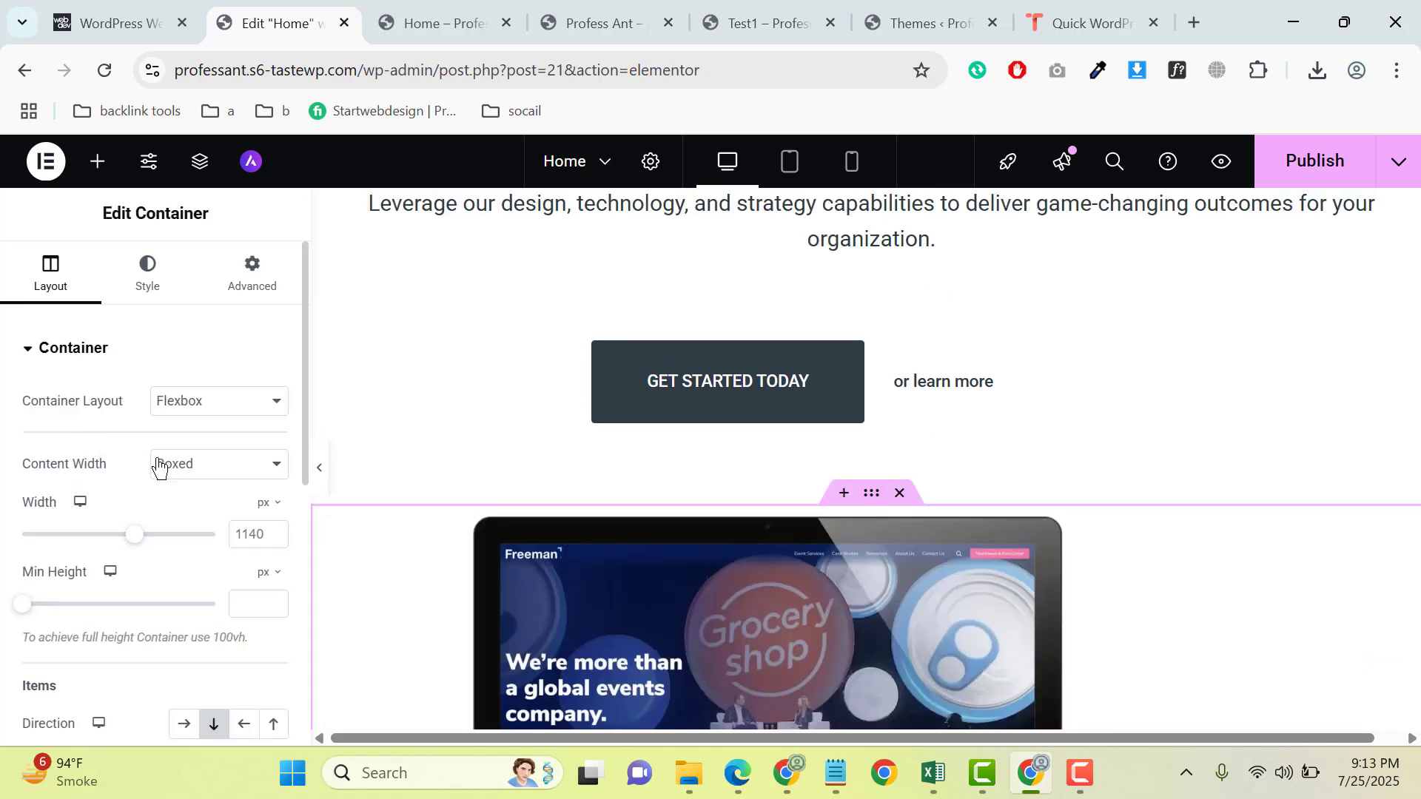
left_click(208, 464)
left_click(205, 486)
left_click(319, 471)
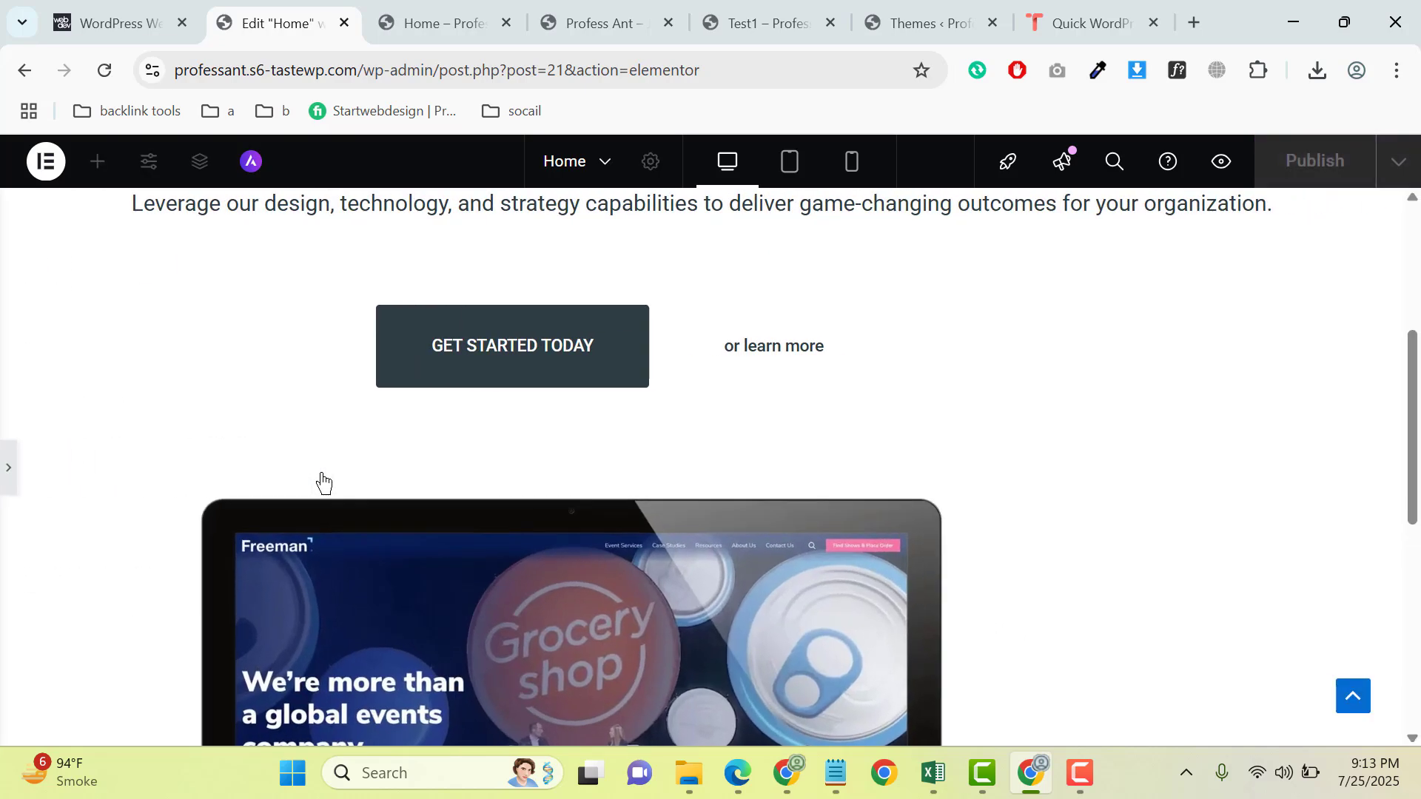
scroll(320, 482, "down", 5)
scroll(325, 485, "up", 4)
left_click(6, 469)
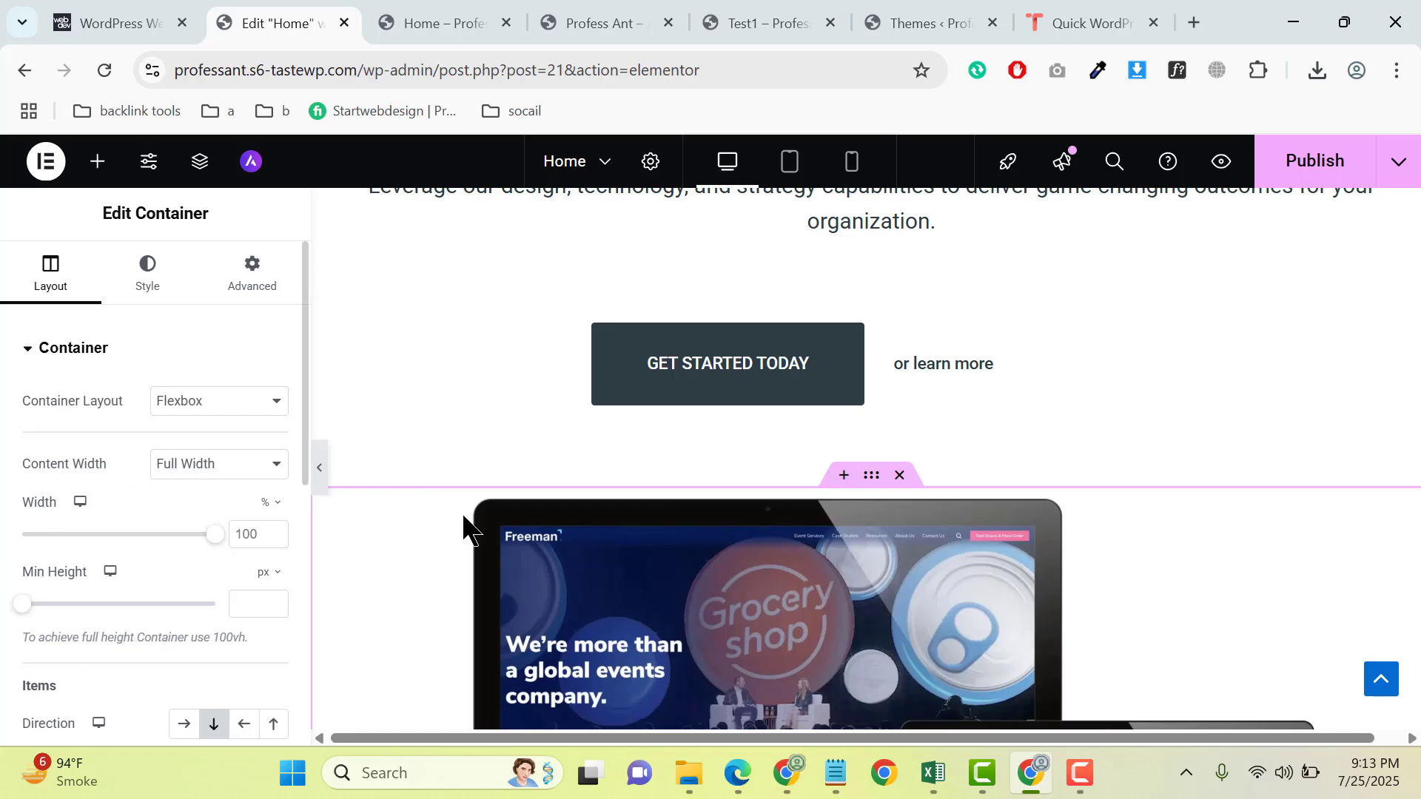
- Center the image container's content with both Justify Content and Align Items, and publish the Home page
scroll(89, 444, "down", 4)
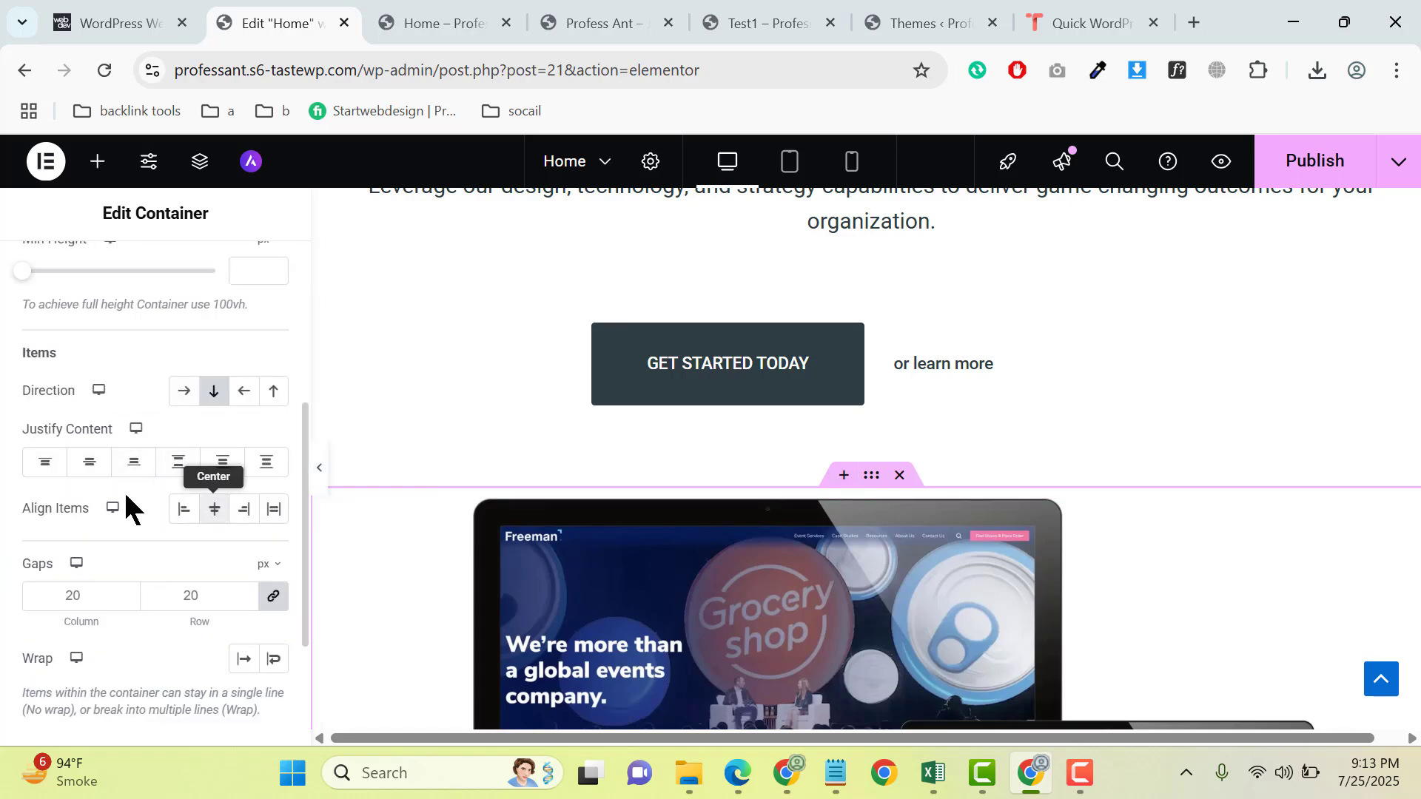
scroll(1060, 327, "up", 5)
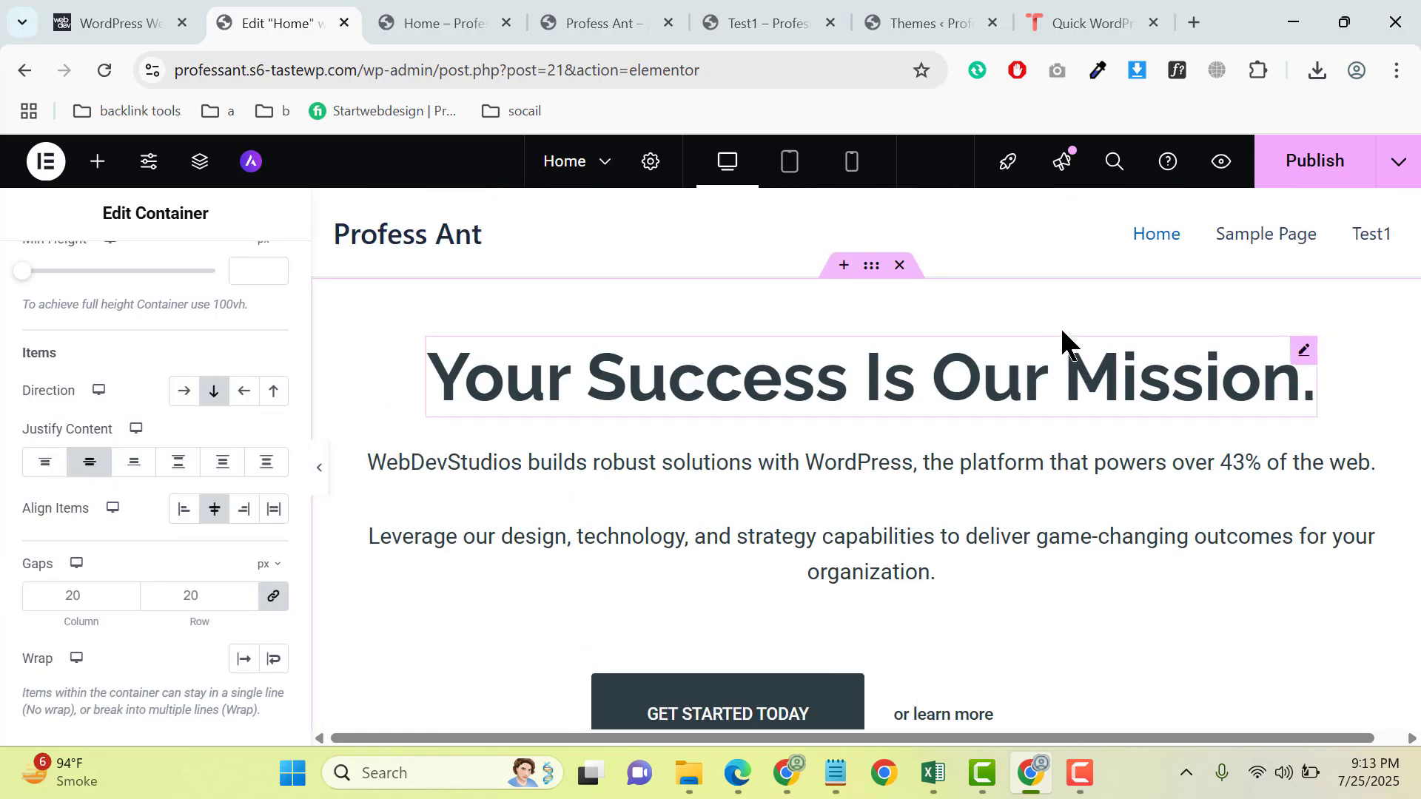
left_click(1345, 165)
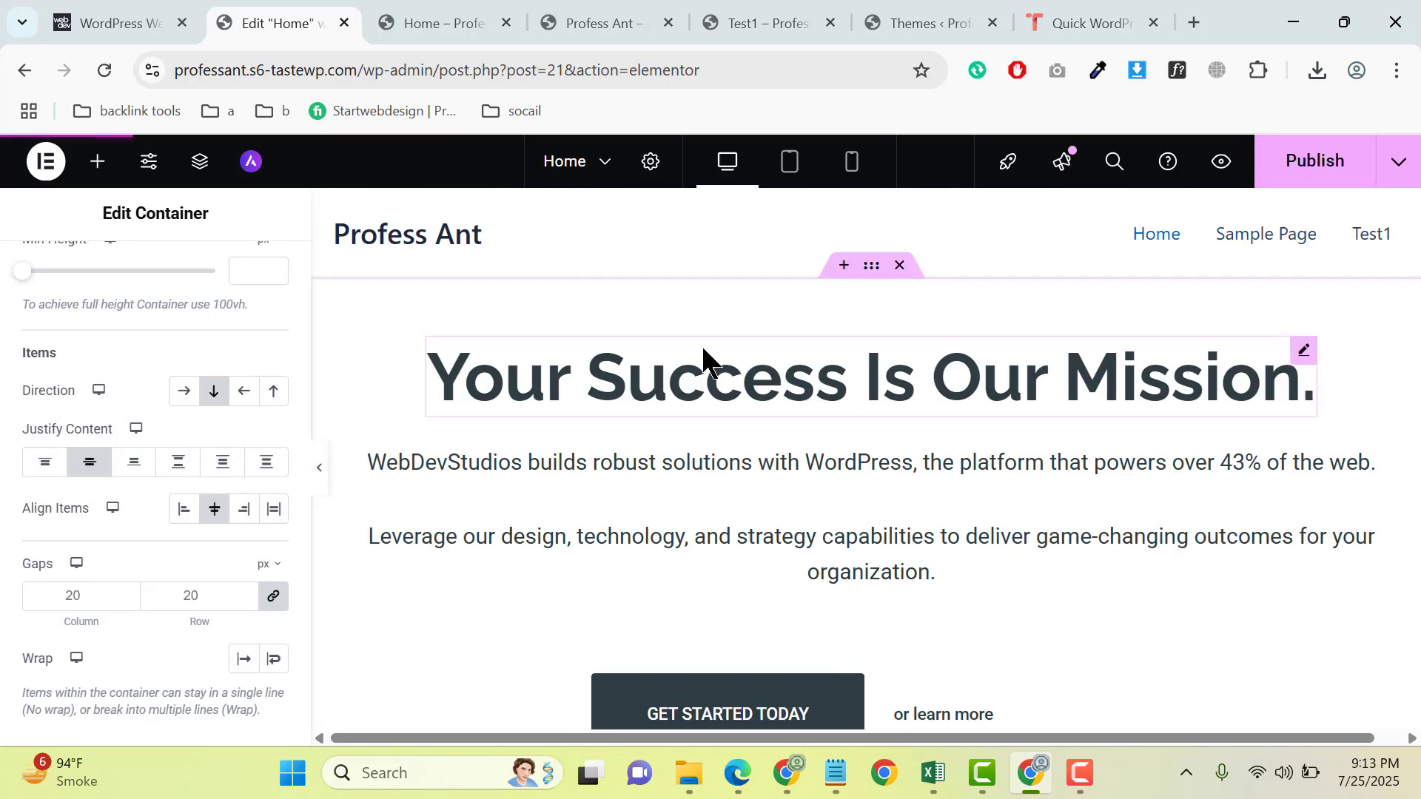